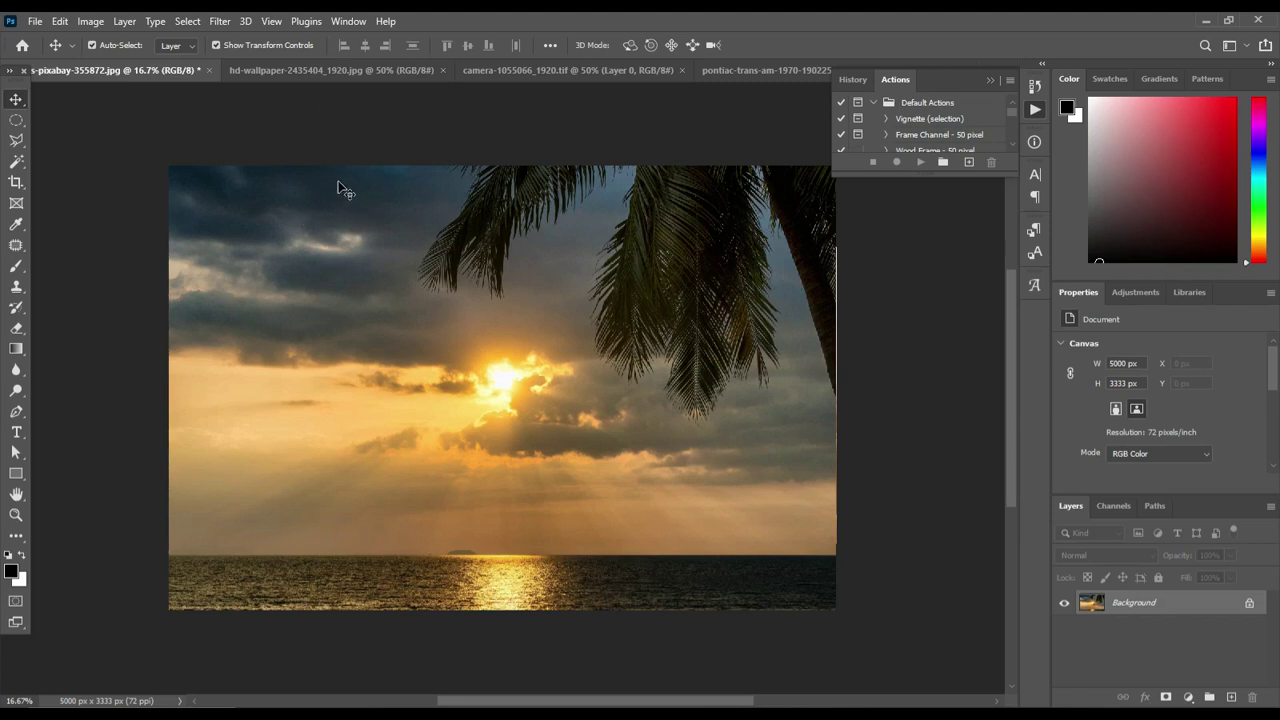
# Place the desert dunes photo into the sunset image, scaled to 5052 × 1419 px across its lower half.
pyautogui.click(328, 73)
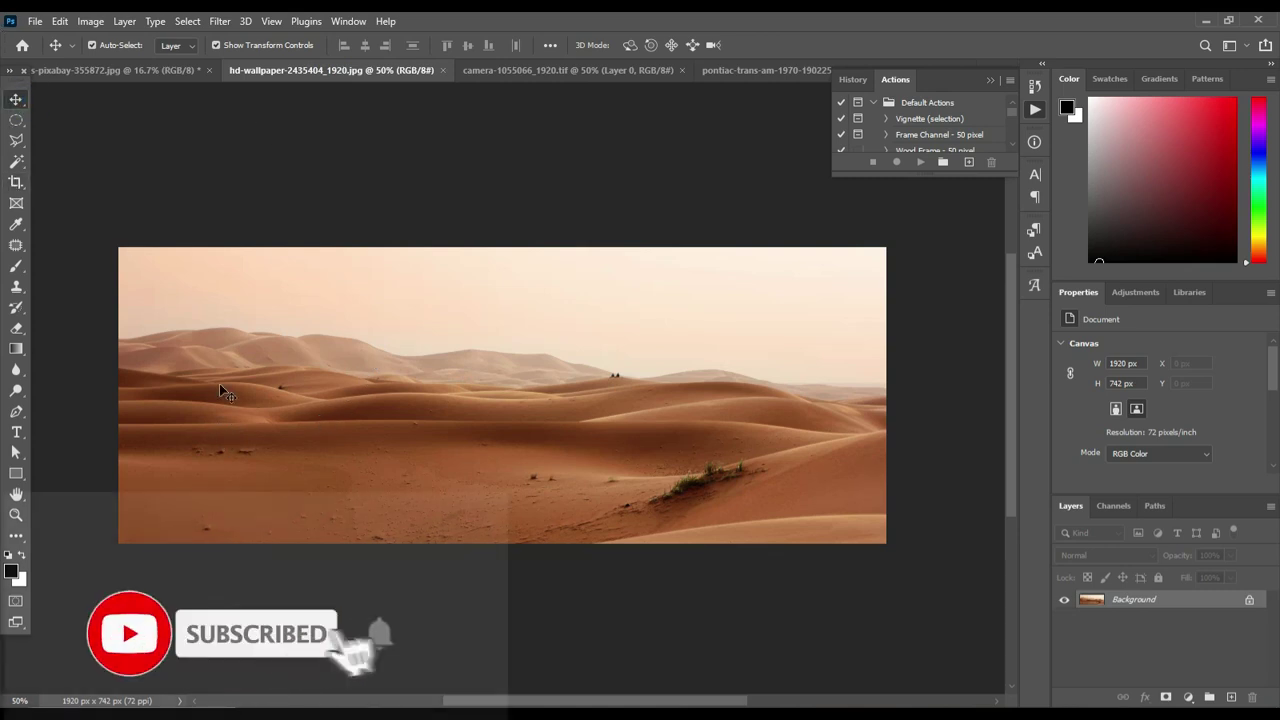
pyautogui.moveTo(219, 383); pyautogui.dragTo(180, 85)
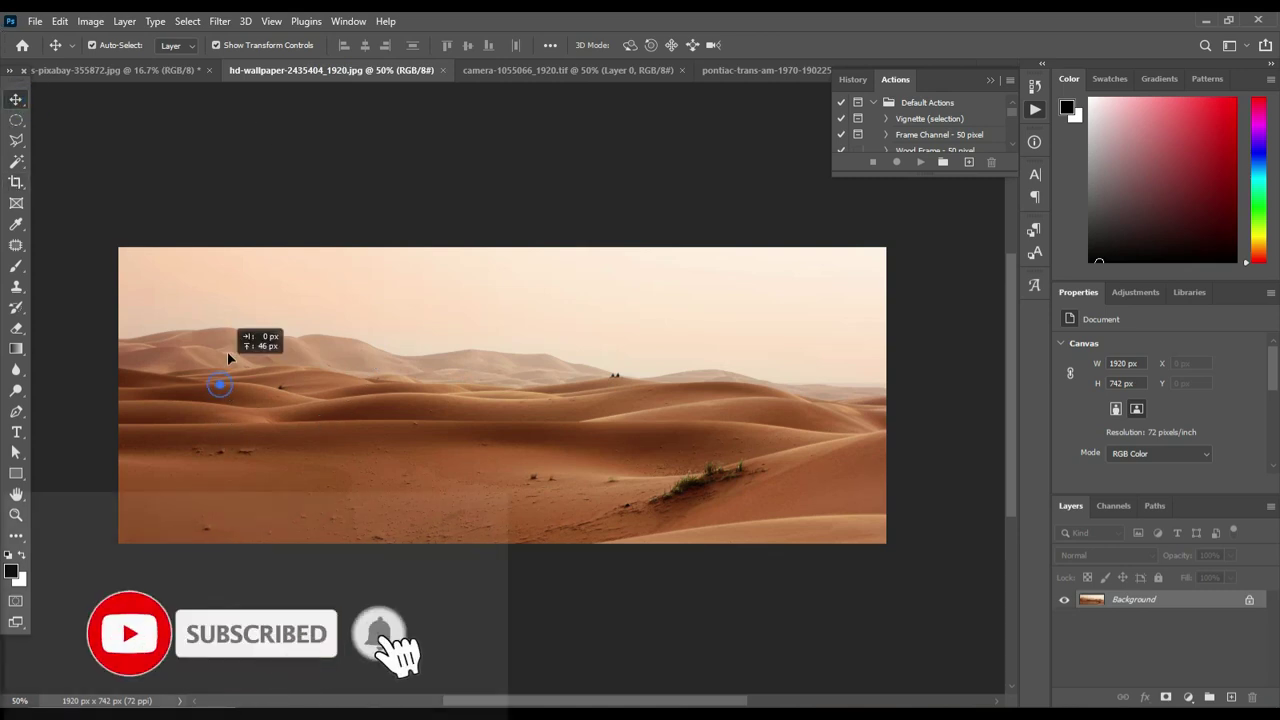
pyautogui.click(180, 85)
pyautogui.moveTo(284, 402)
pyautogui.mouseDown()
pyautogui.moveTo(276, 508)
pyautogui.moveTo(251, 571)
pyautogui.mouseUp()
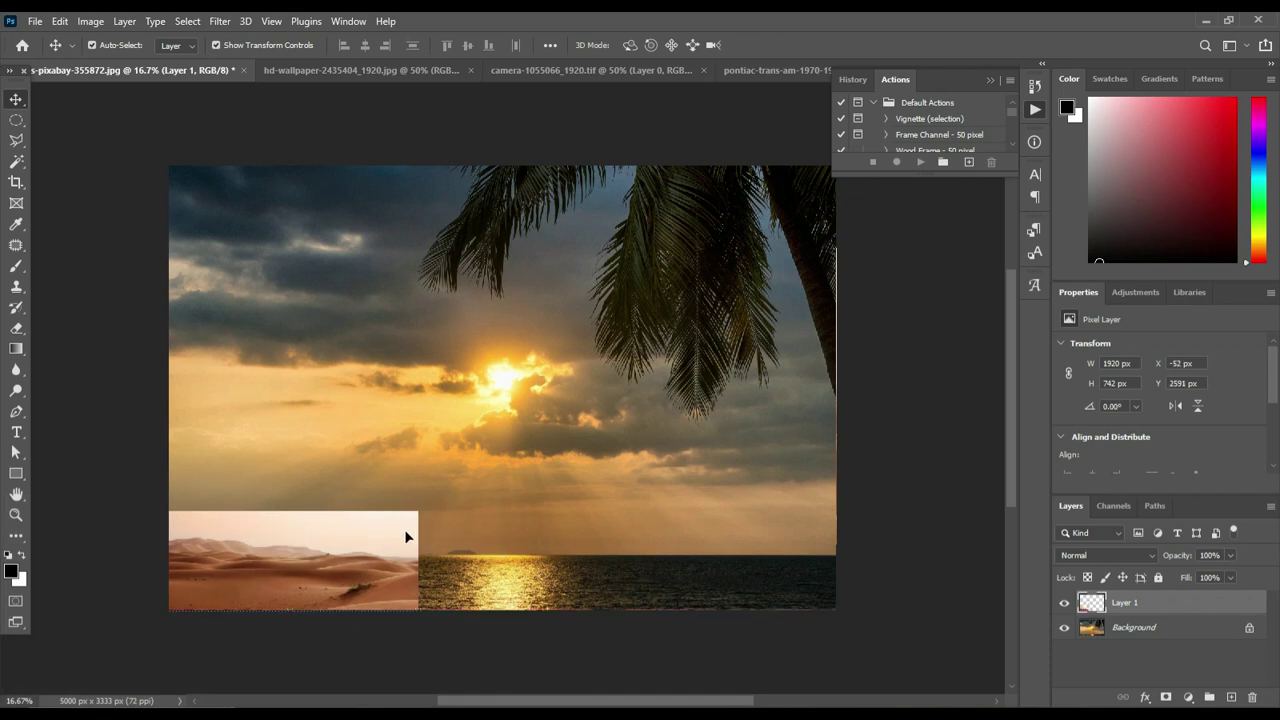
pyautogui.moveTo(421, 509)
pyautogui.mouseDown()
pyautogui.moveTo(793, 449)
pyautogui.moveTo(837, 420)
pyautogui.mouseUp()
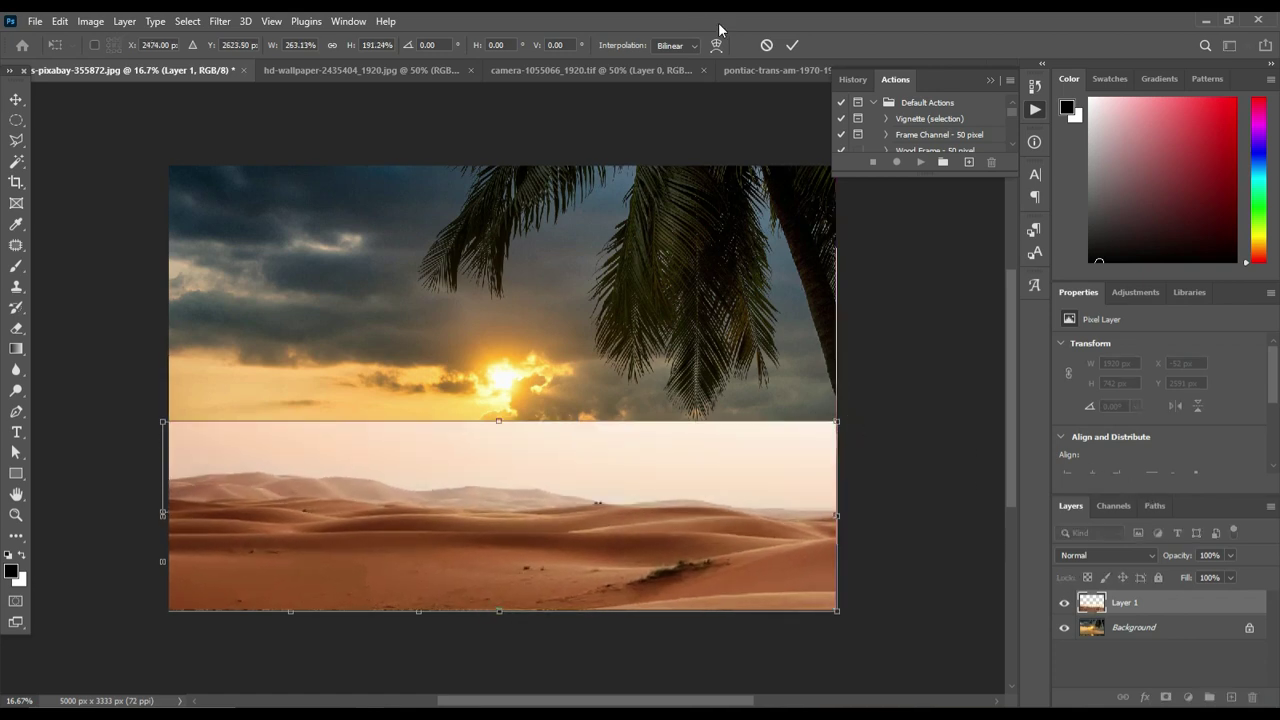
pyautogui.click(791, 45)
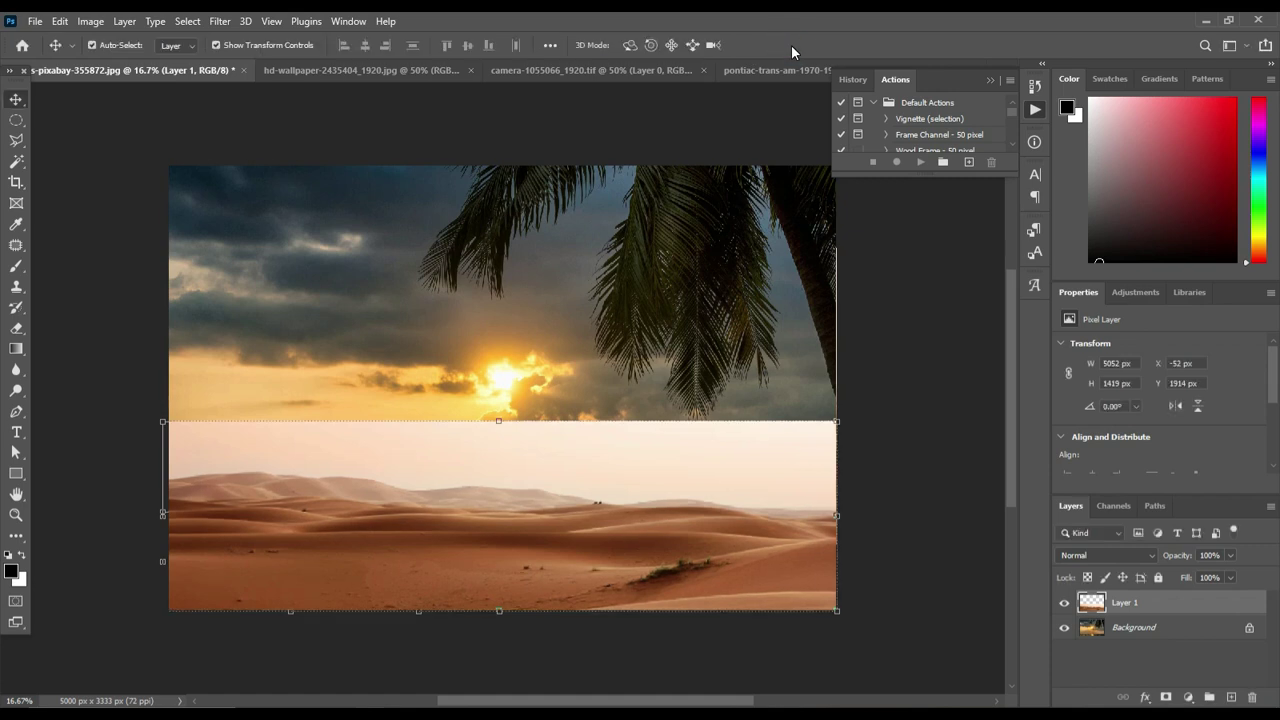
# Open the desert layer's blend mode list in the Layers panel to preview the modes.
pyautogui.click(1095, 553)
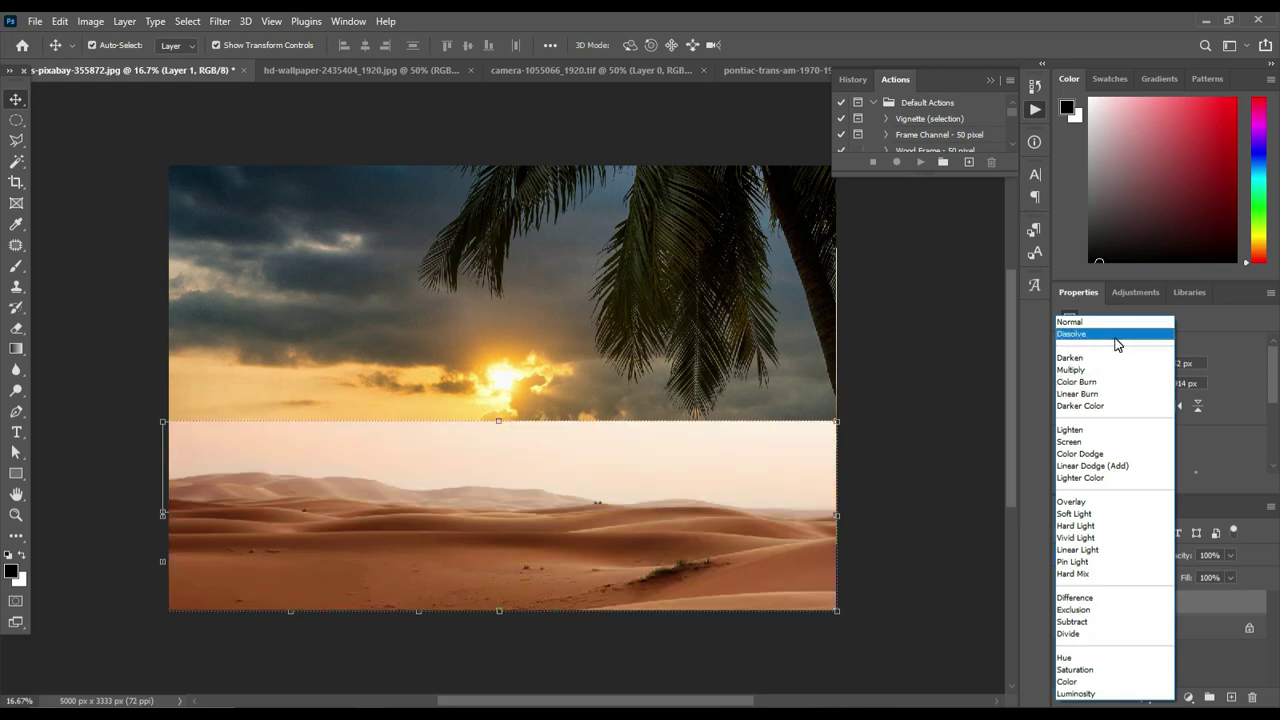
# Set the desert layer's blend mode to Dissolve and pick the Magnetic Lasso Tool.
pyautogui.click(1117, 335)
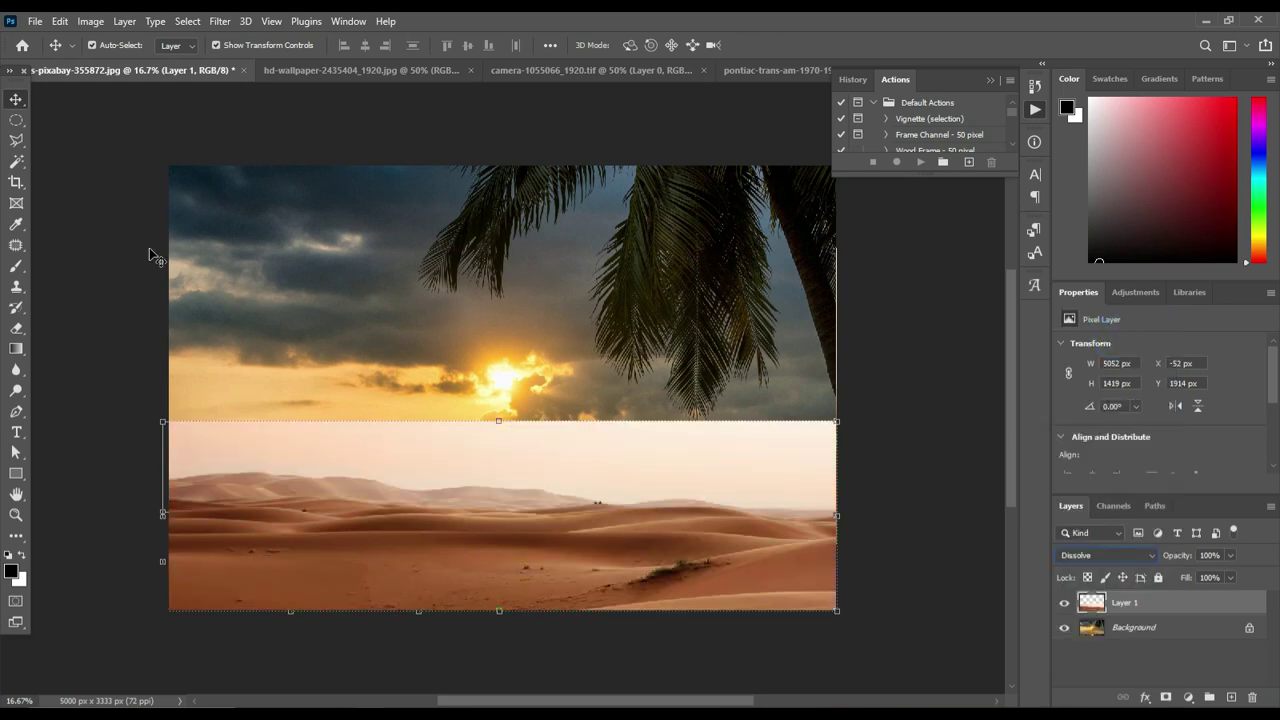
pyautogui.click(16, 140)
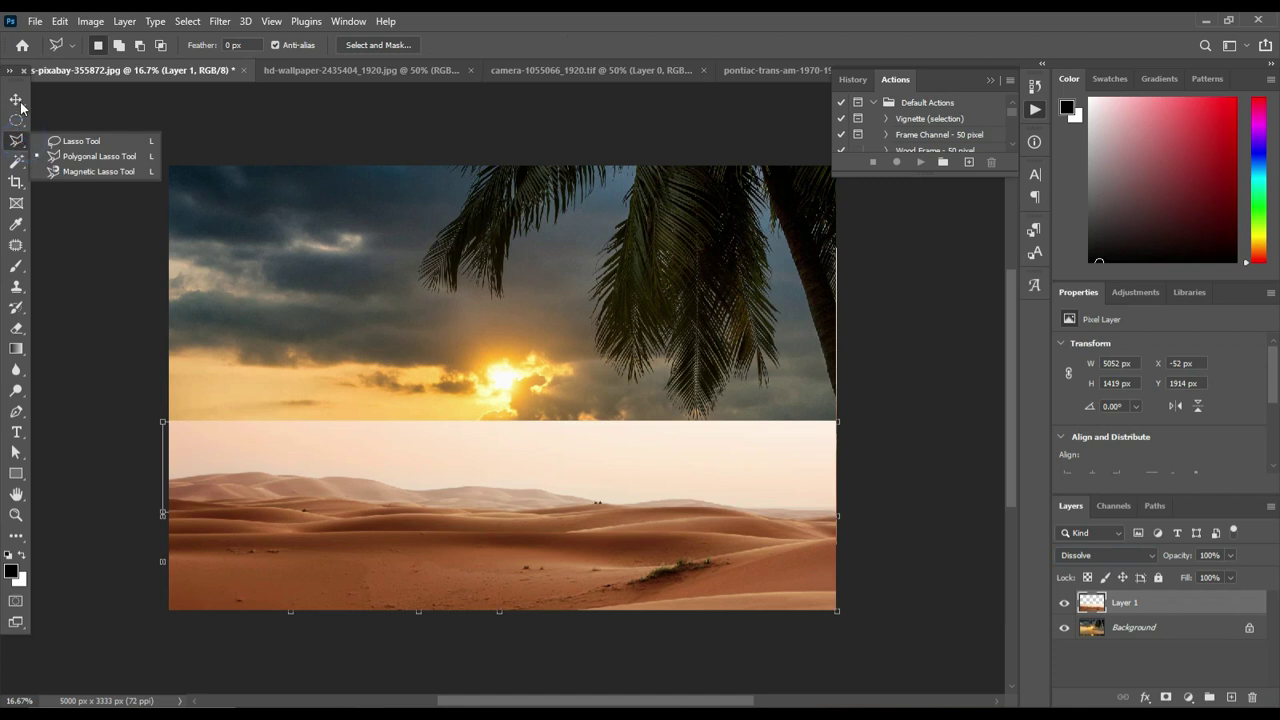
pyautogui.click(90, 171)
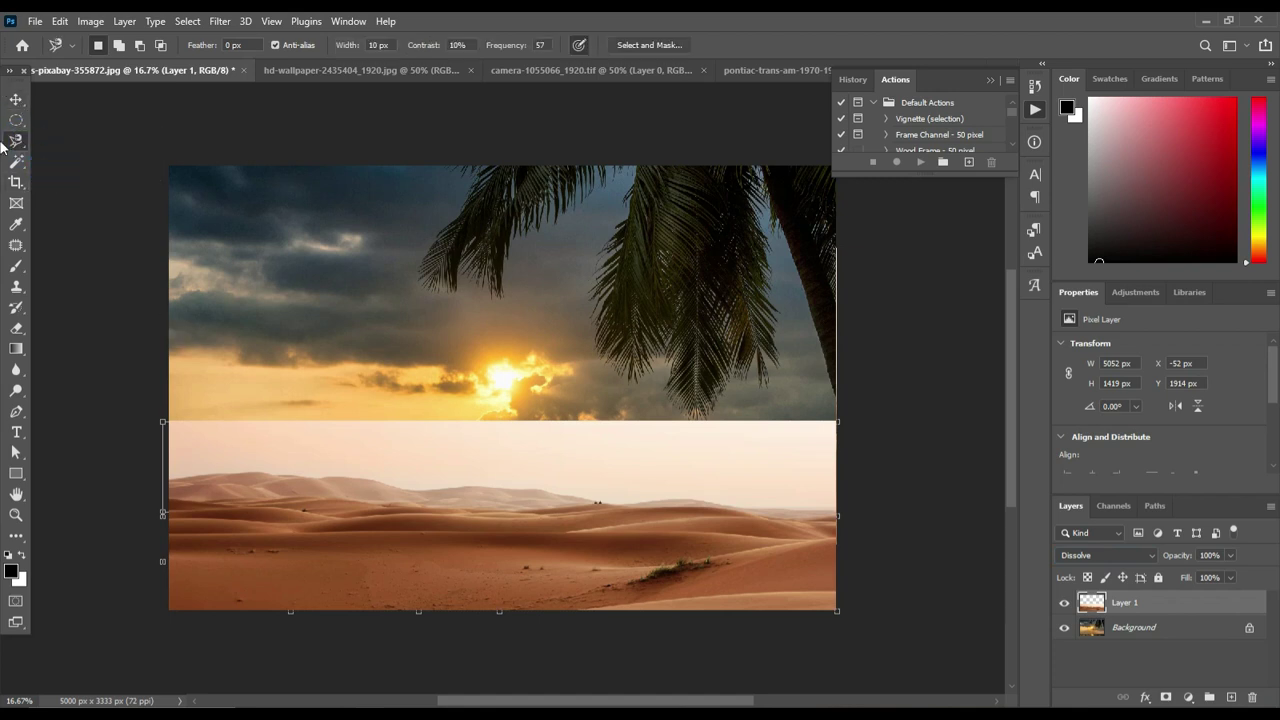
pyautogui.click(16, 140)
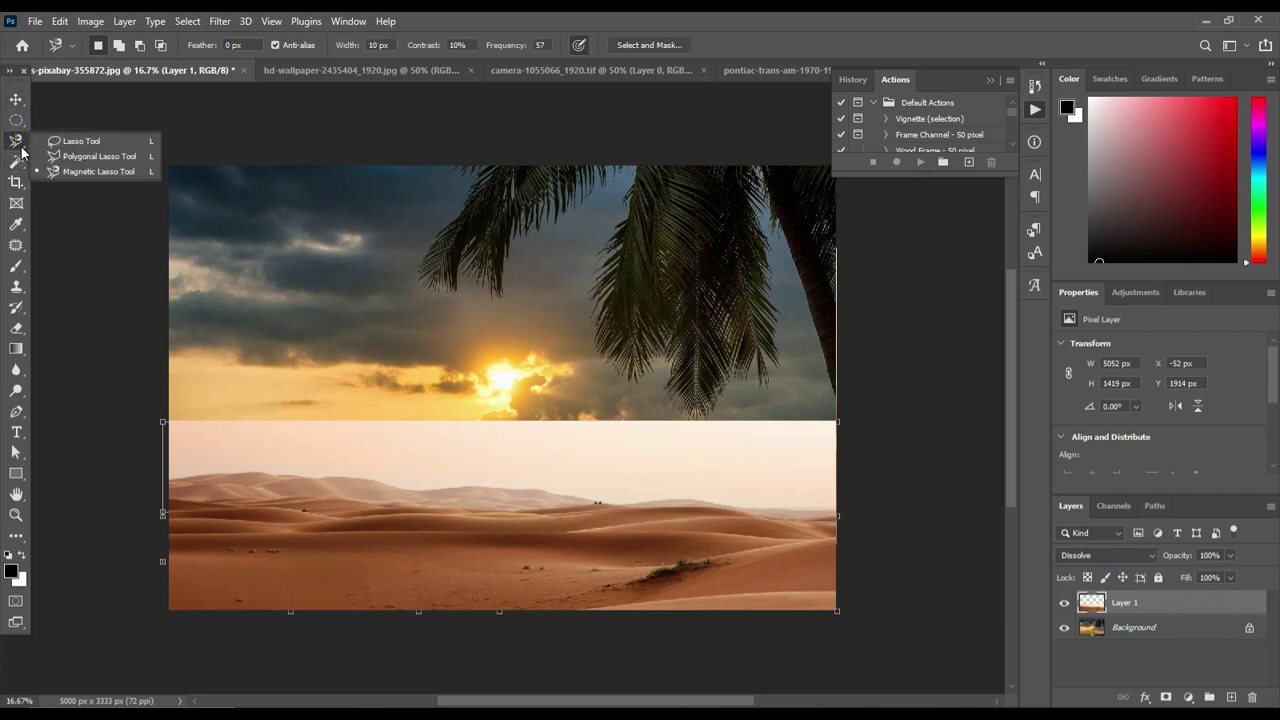
pyautogui.click(84, 173)
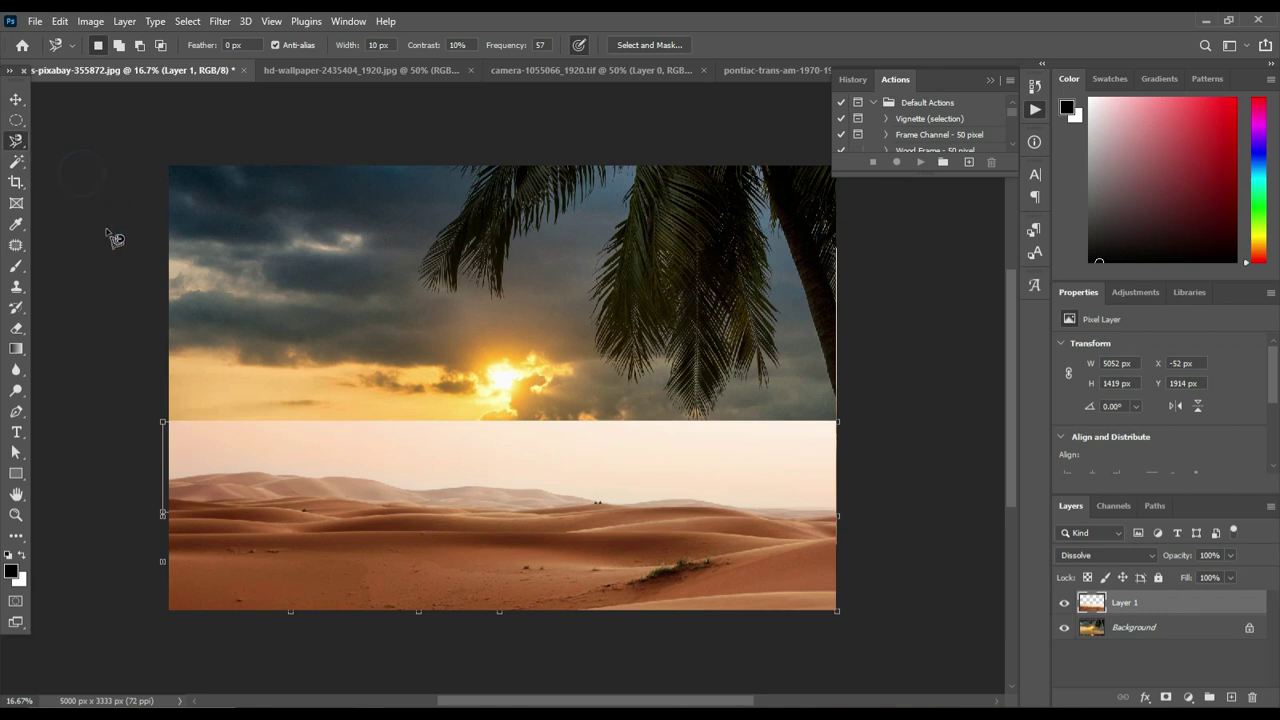
# Select the pale sky above the dune horizon, delete it, and deselect.
pyautogui.click(172, 481)
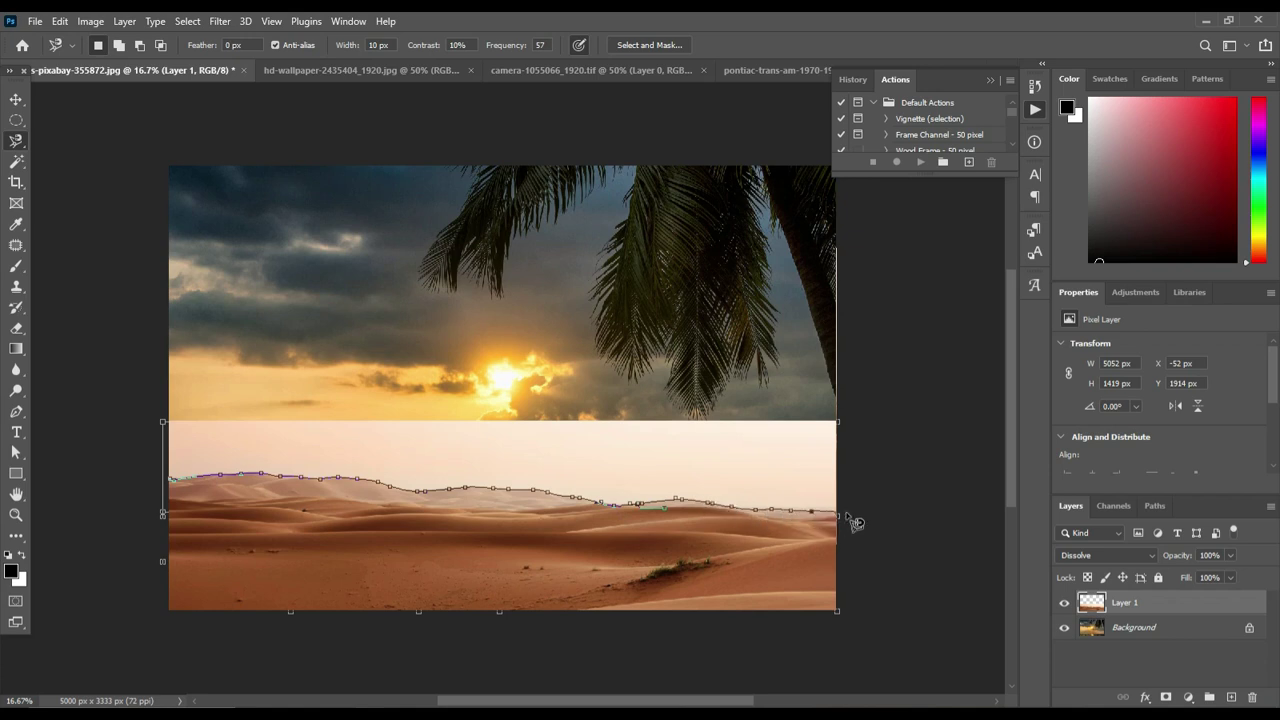
pyautogui.click(848, 479)
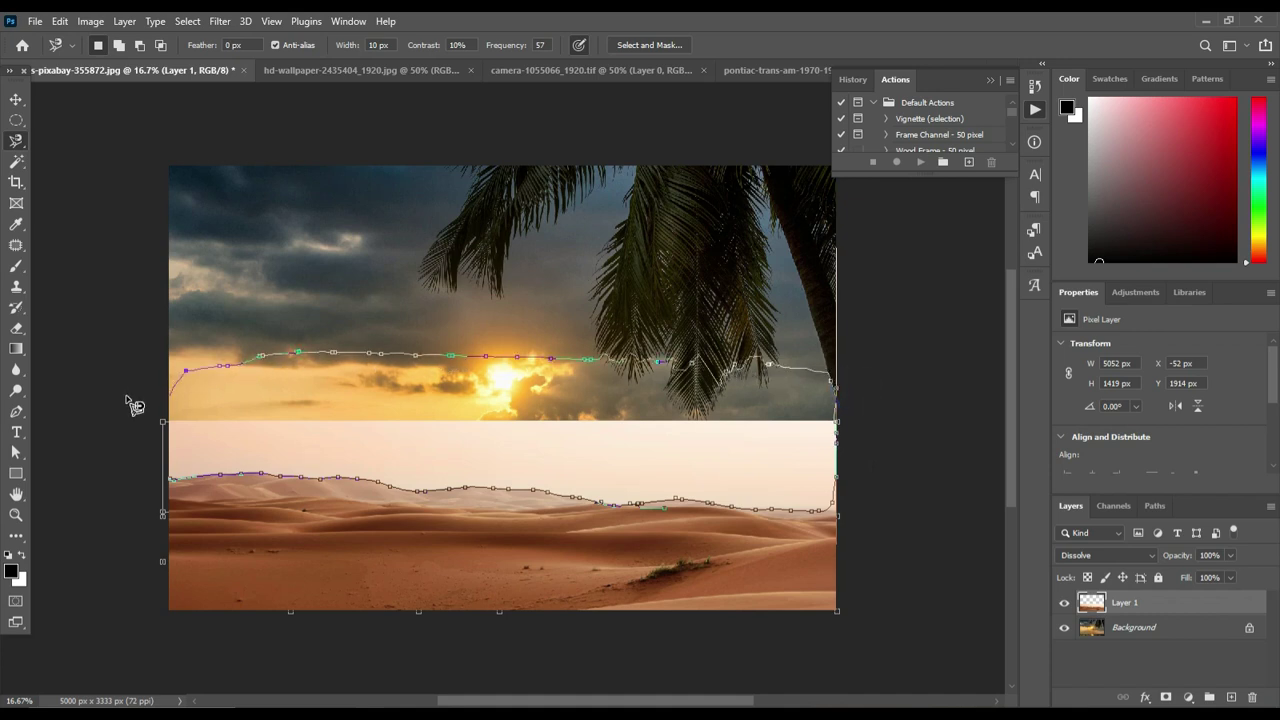
pyautogui.click(160, 481)
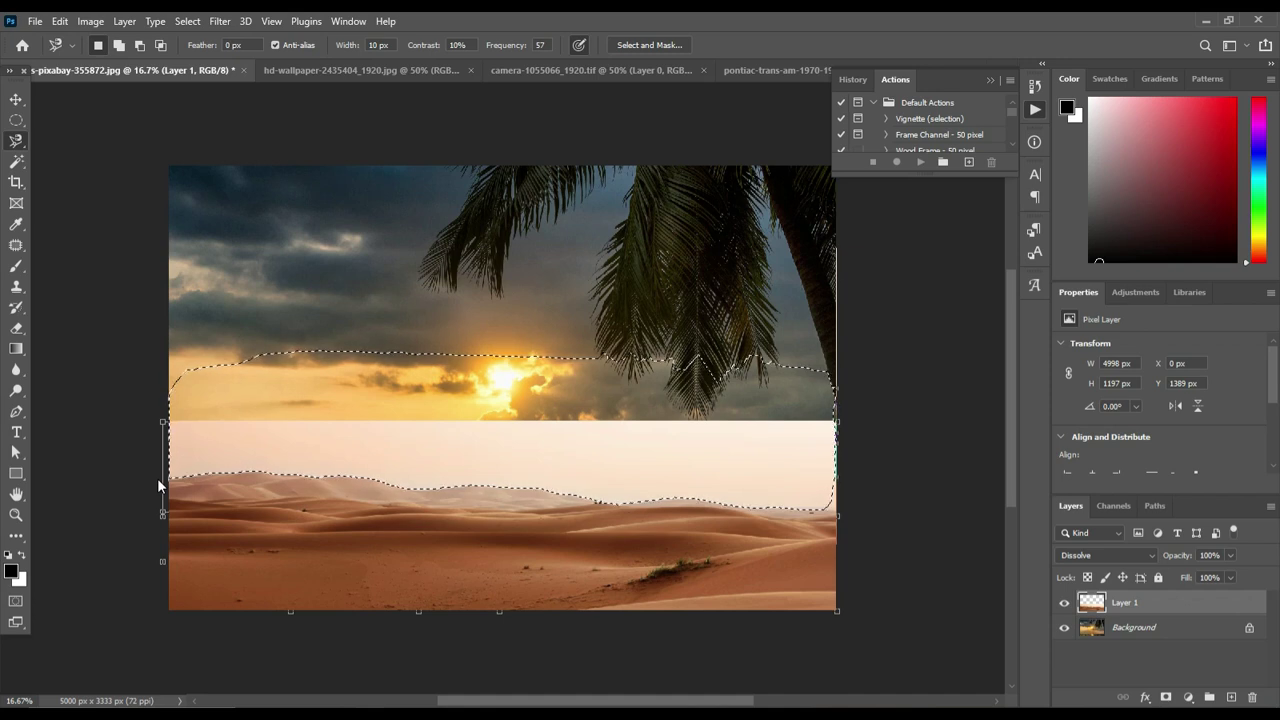
pyautogui.press('Delete')
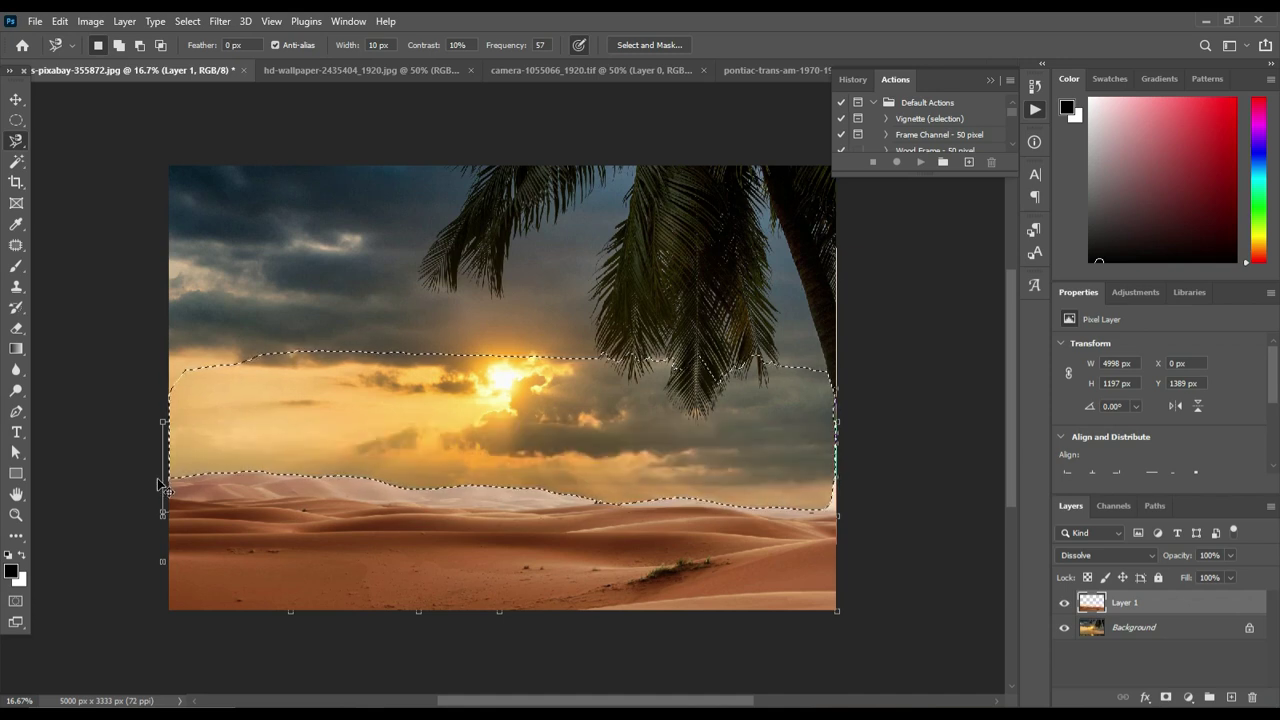
pyautogui.hotkey('ctrl', 'd')
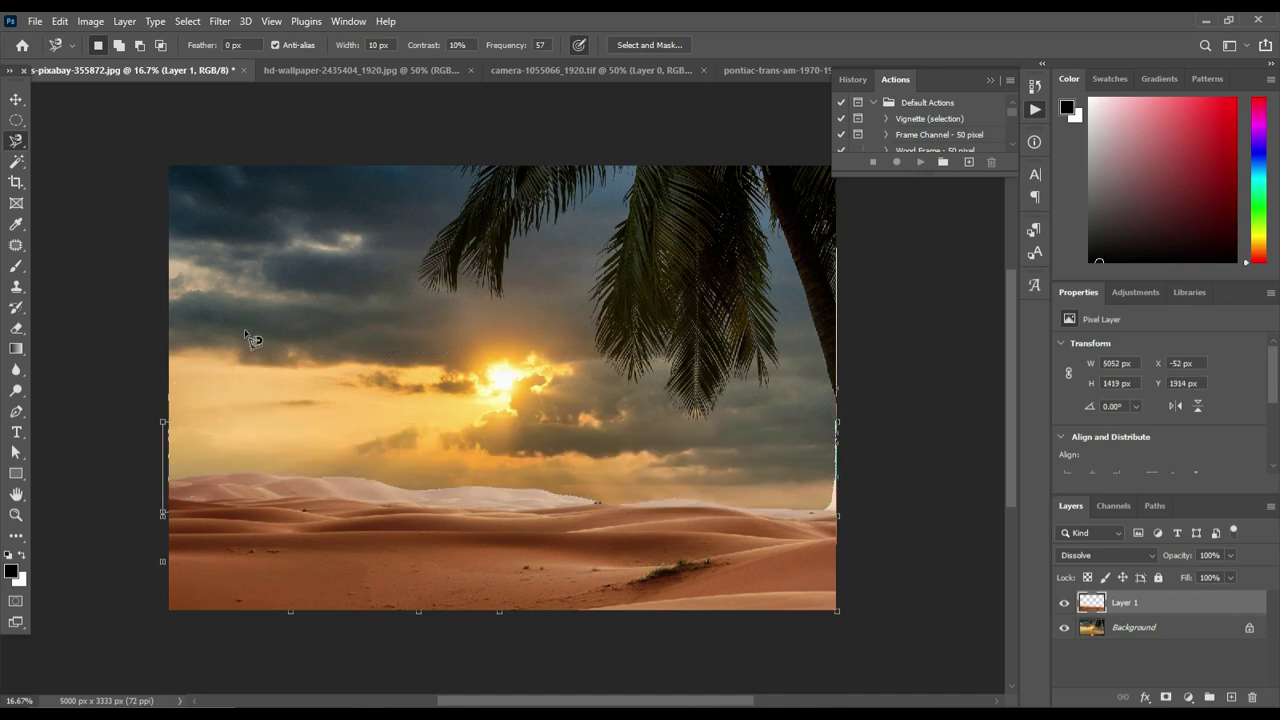
# Drag the cut-out camera layer from its tab into the sunset composite as a new layer.
pyautogui.click(573, 70)
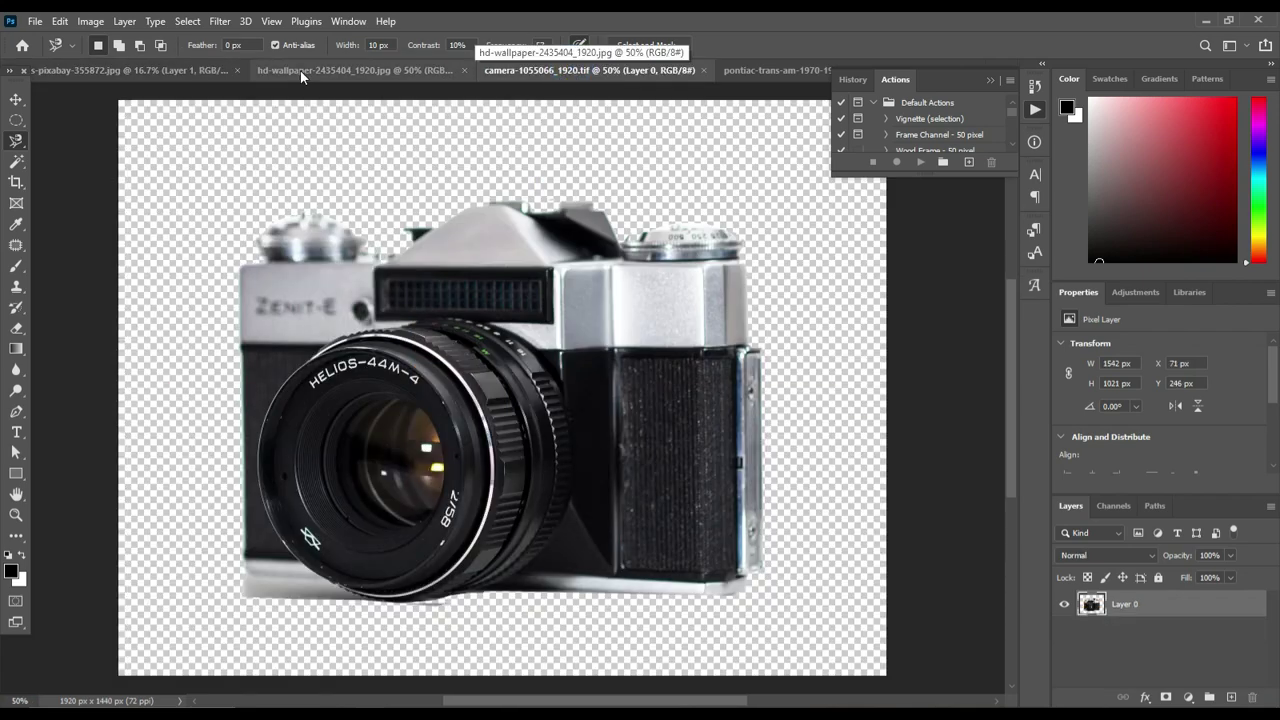
pyautogui.click(16, 99)
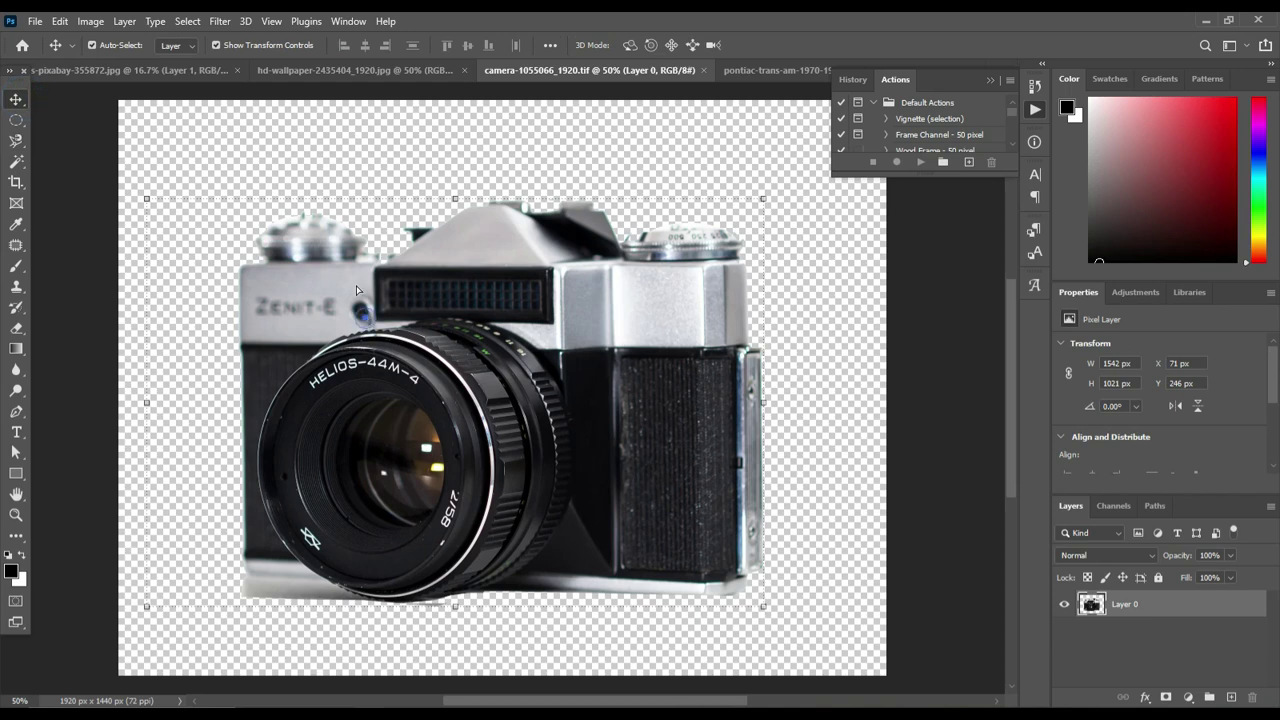
pyautogui.moveTo(356, 290); pyautogui.dragTo(139, 80)
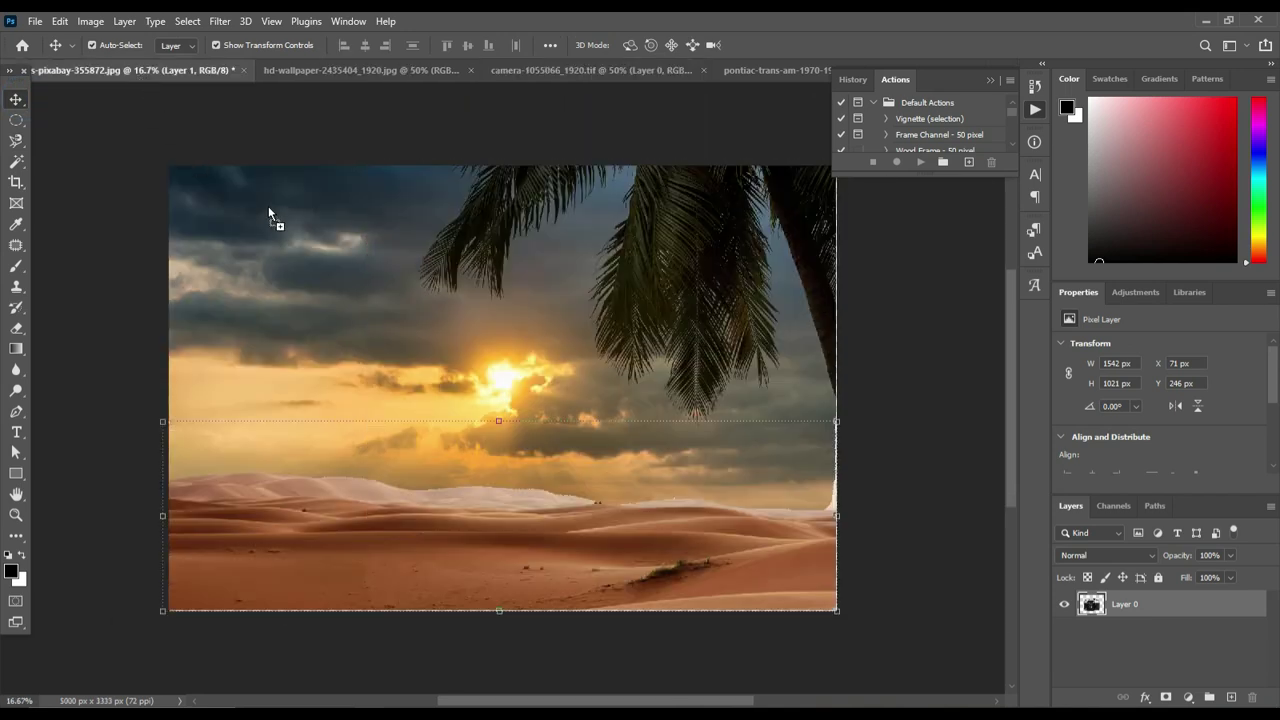
pyautogui.moveTo(557, 391); pyautogui.dragTo(557, 391)
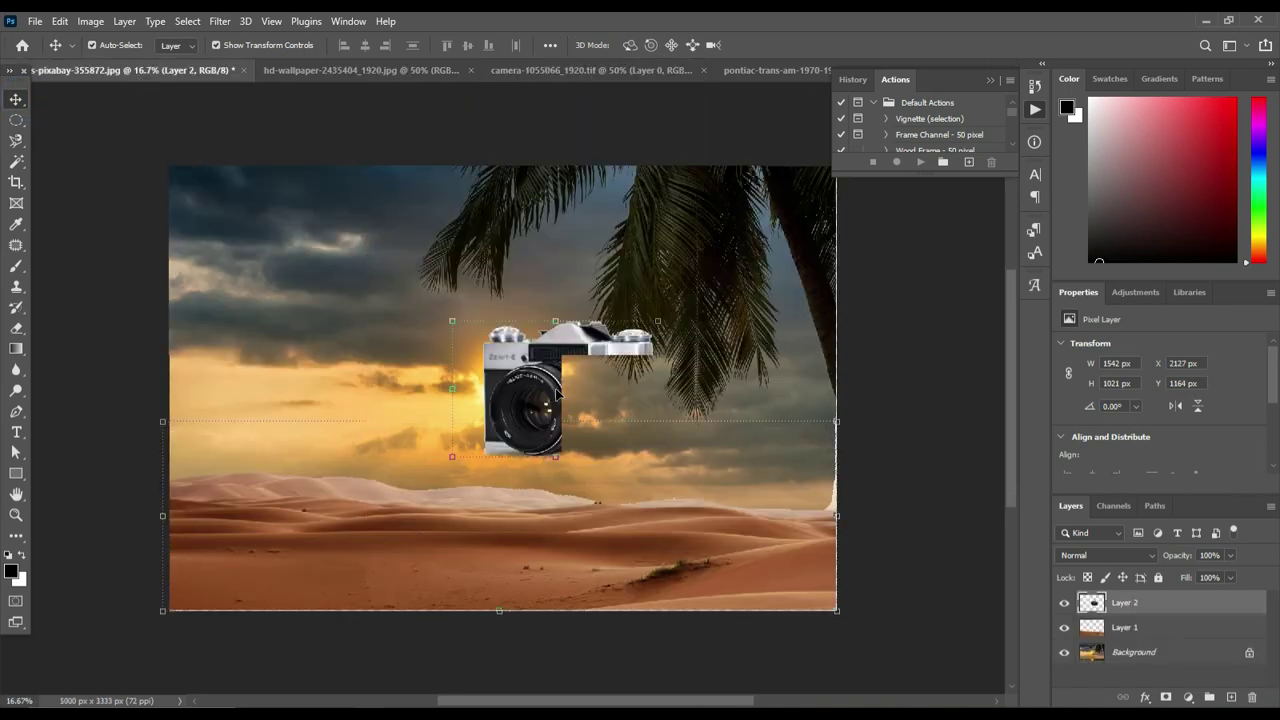
pyautogui.click(646, 68)
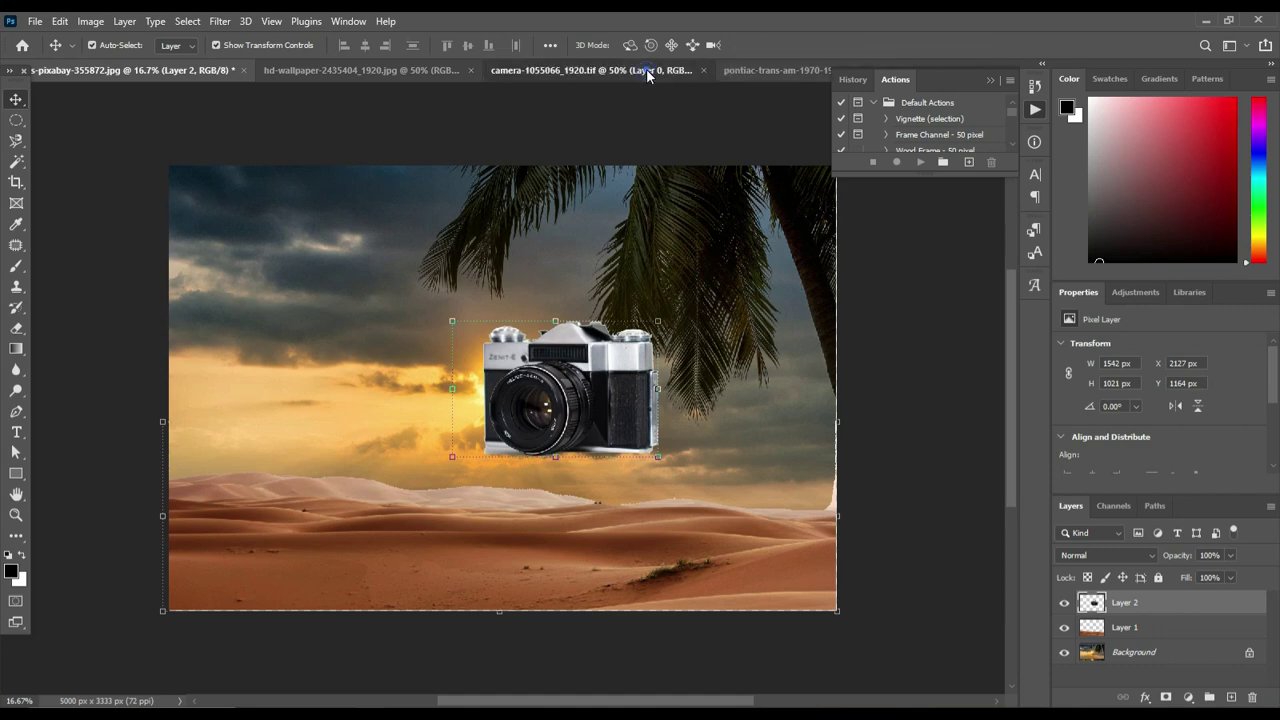
# Unlock the Pontiac photo's Background layer and strip its dark studio background with Remove Background.
pyautogui.click(811, 69)
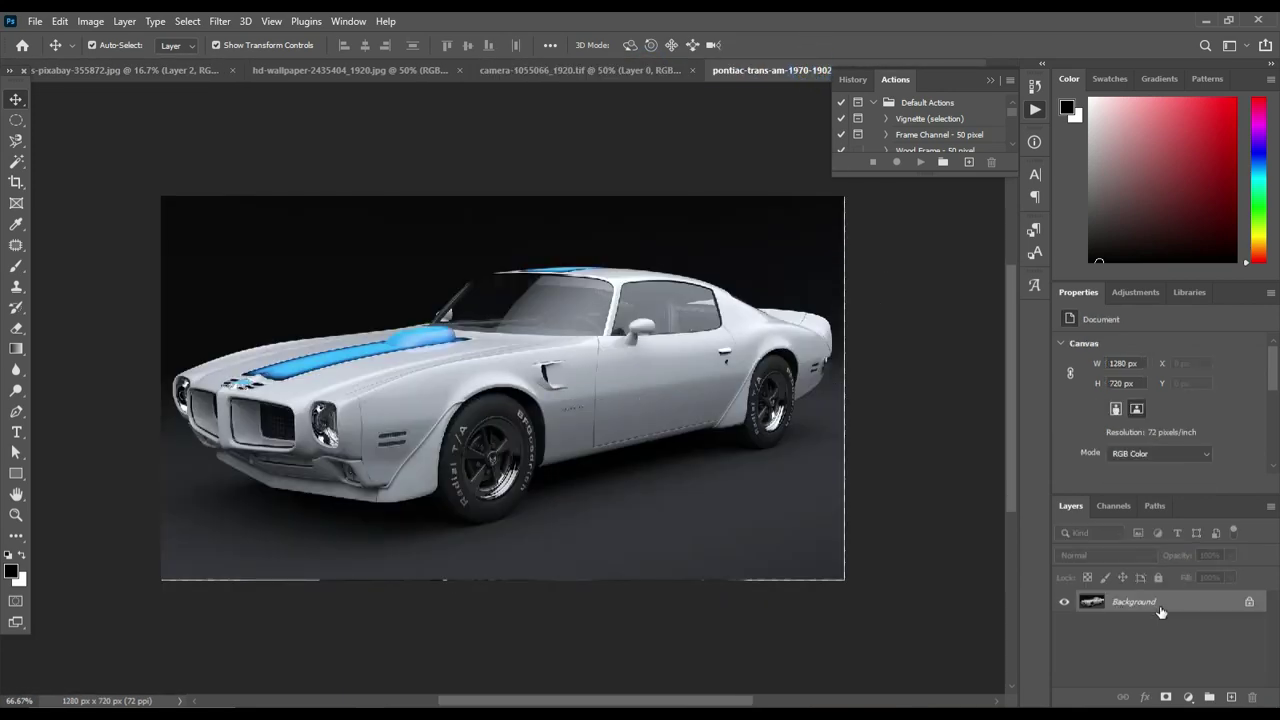
pyautogui.doubleClick(1159, 604)
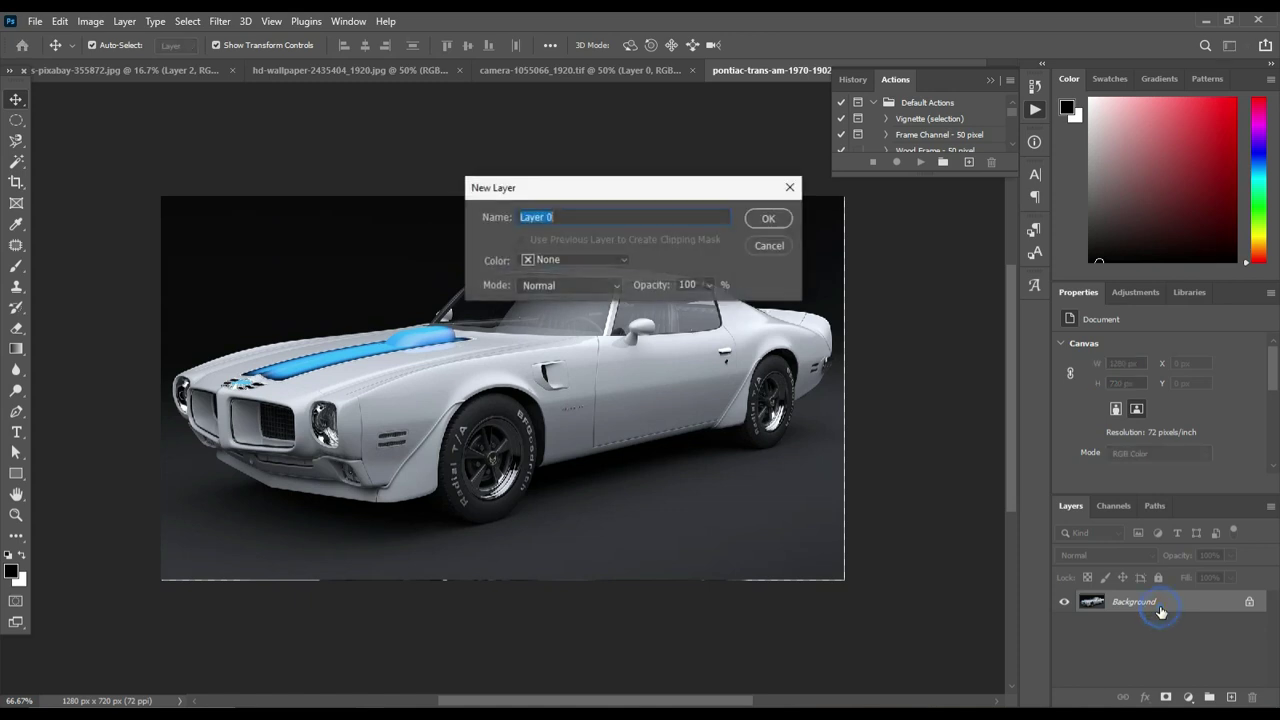
pyautogui.click(768, 219)
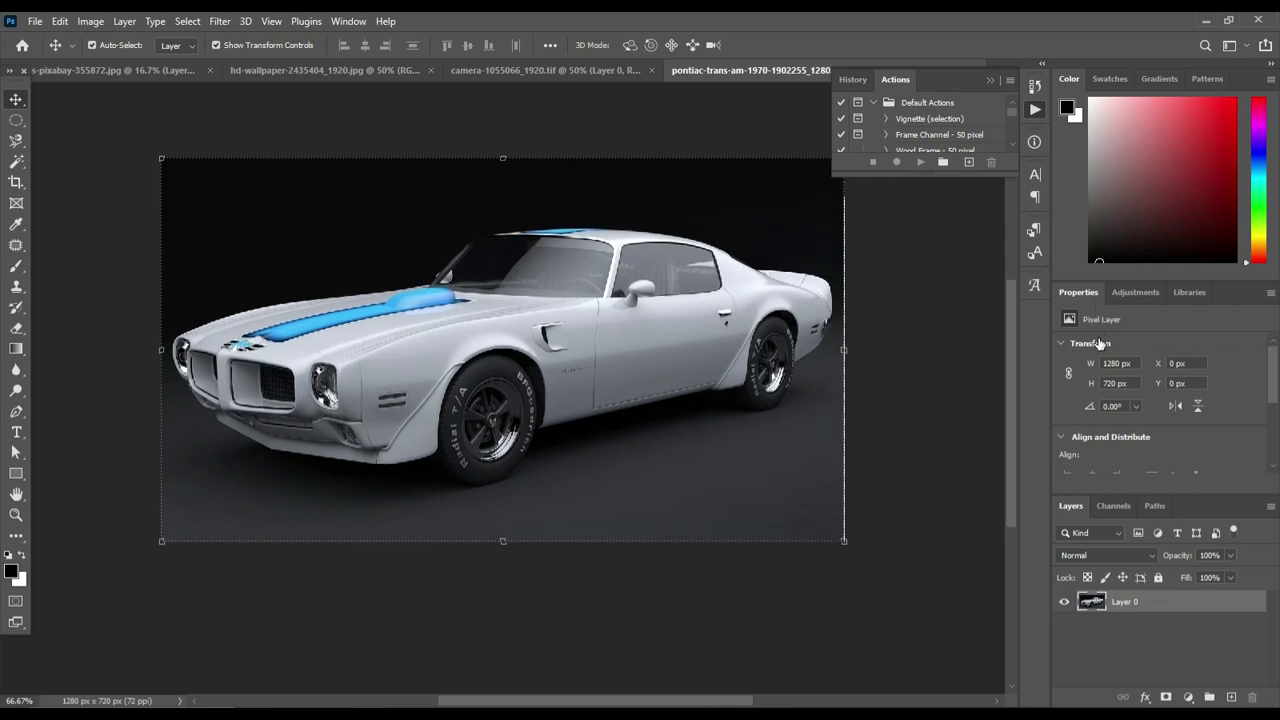
pyautogui.moveTo(1272, 375); pyautogui.dragTo(1277, 464)
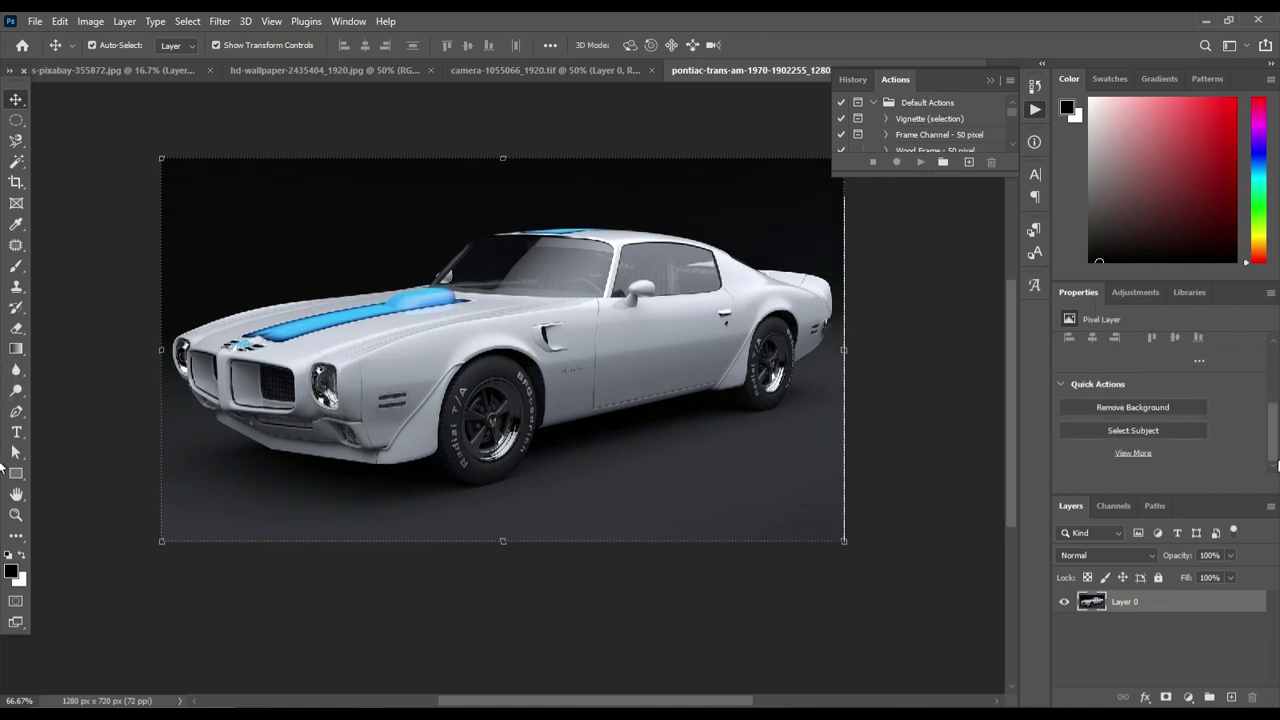
pyautogui.click(1146, 408)
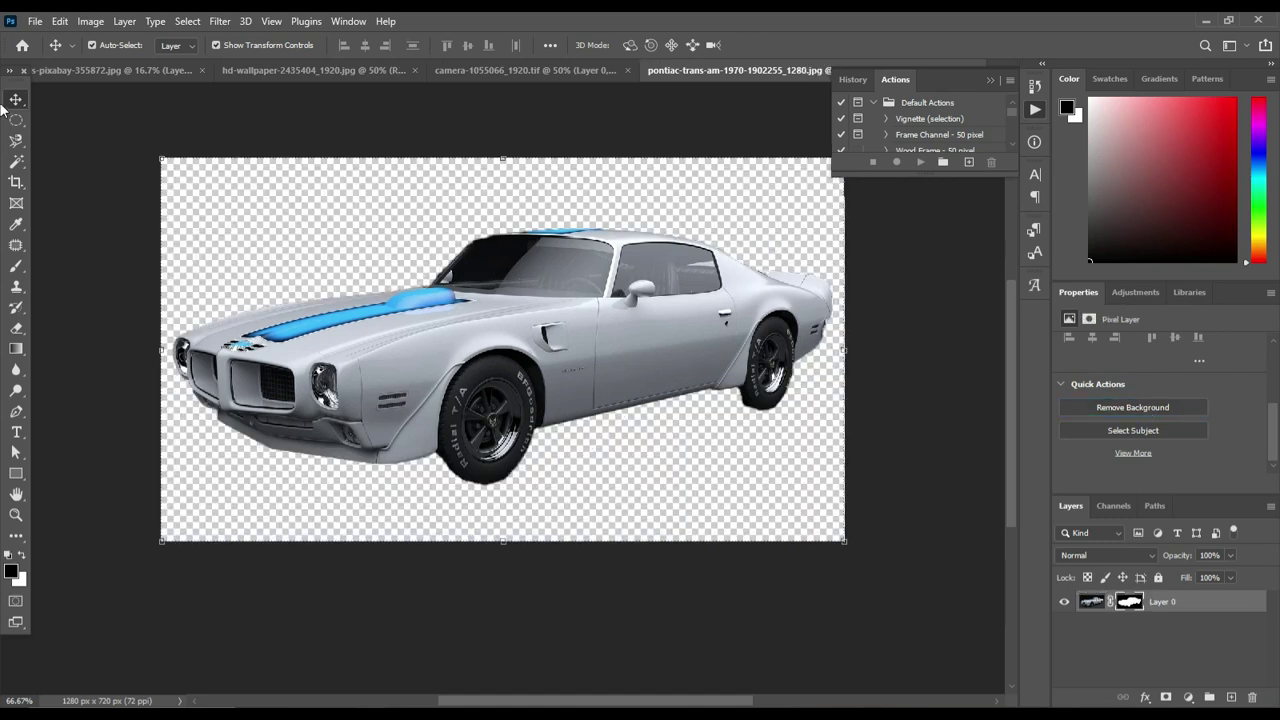
pyautogui.moveTo(437, 333)
pyautogui.mouseDown()
pyautogui.moveTo(135, 74)
pyautogui.moveTo(335, 316)
pyautogui.mouseUp()
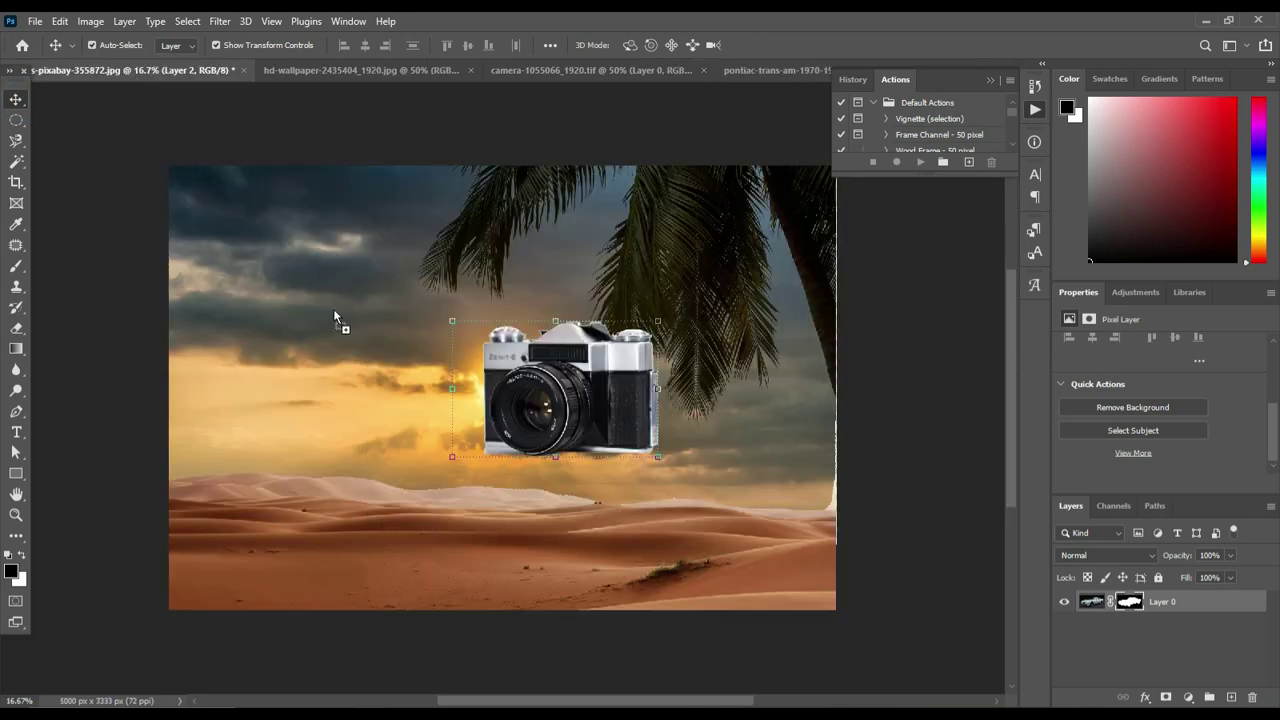
# Bring the cut-out car into the composite, scale it to about 213%, and set it on the sand.
pyautogui.moveTo(373, 420); pyautogui.dragTo(396, 543)
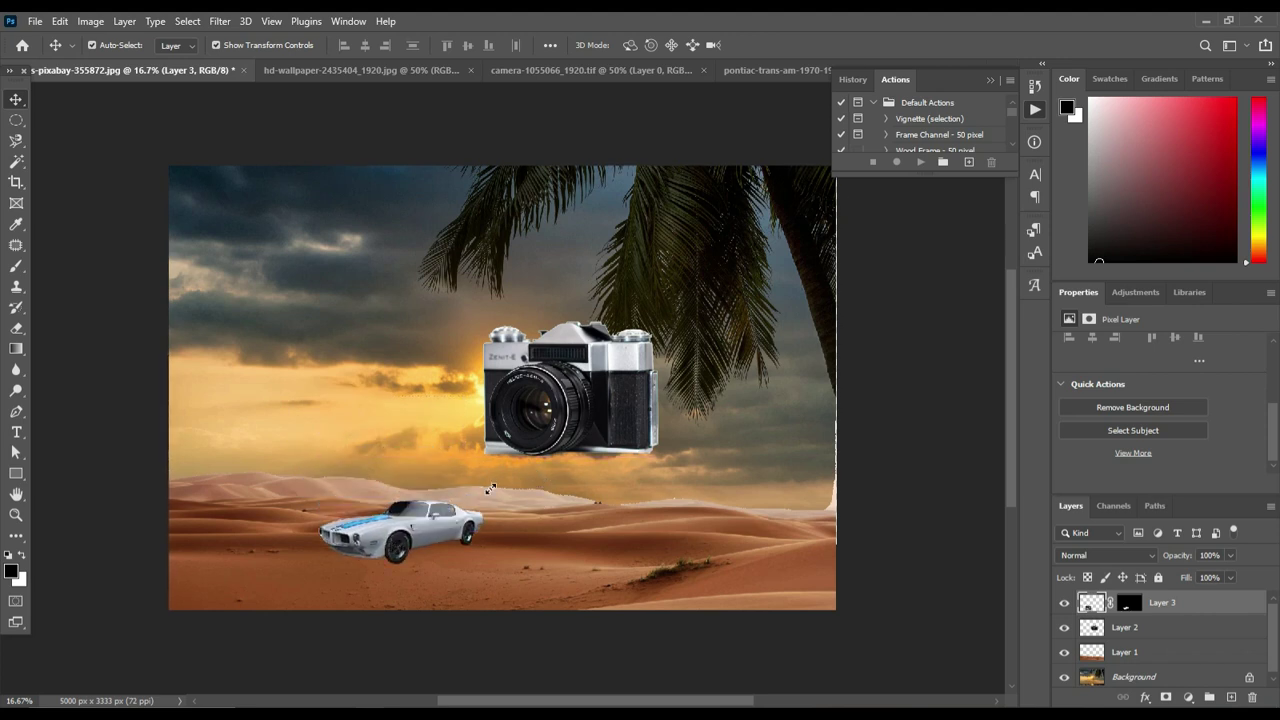
pyautogui.hotkey('ctrl', 't')
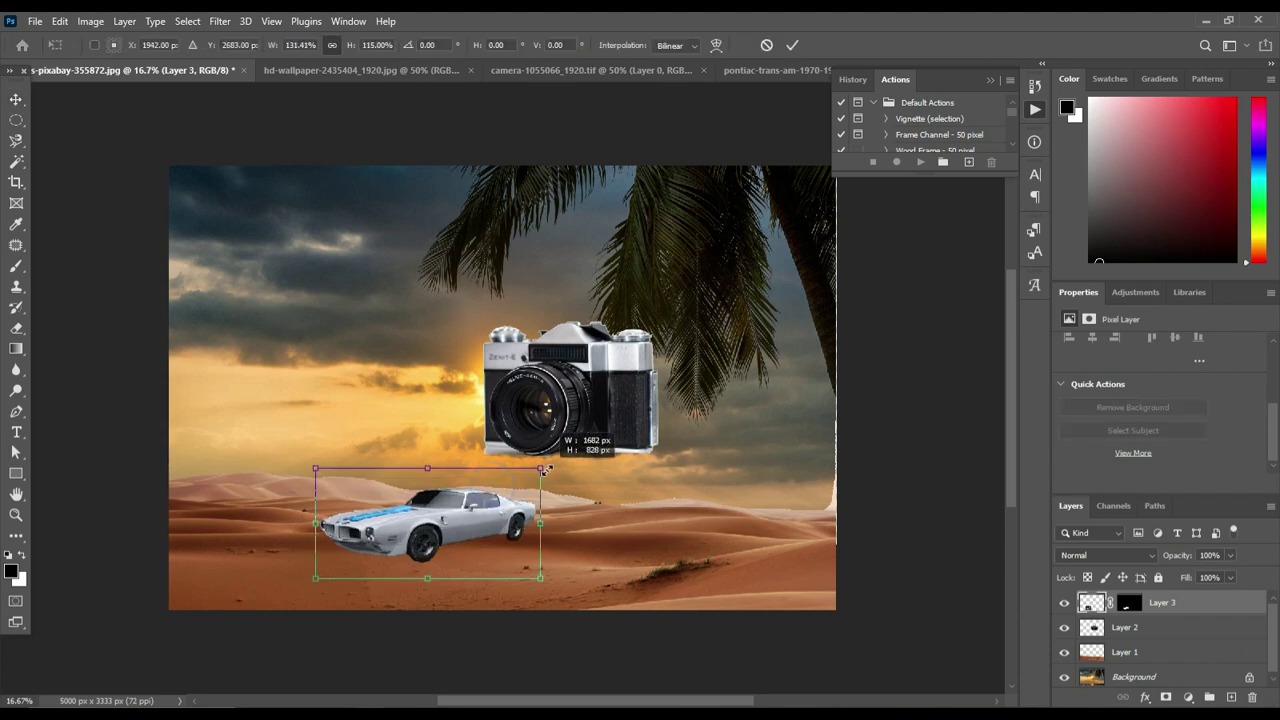
pyautogui.moveTo(543, 471)
pyautogui.mouseDown()
pyautogui.moveTo(597, 424)
pyautogui.moveTo(715, 432)
pyautogui.mouseUp()
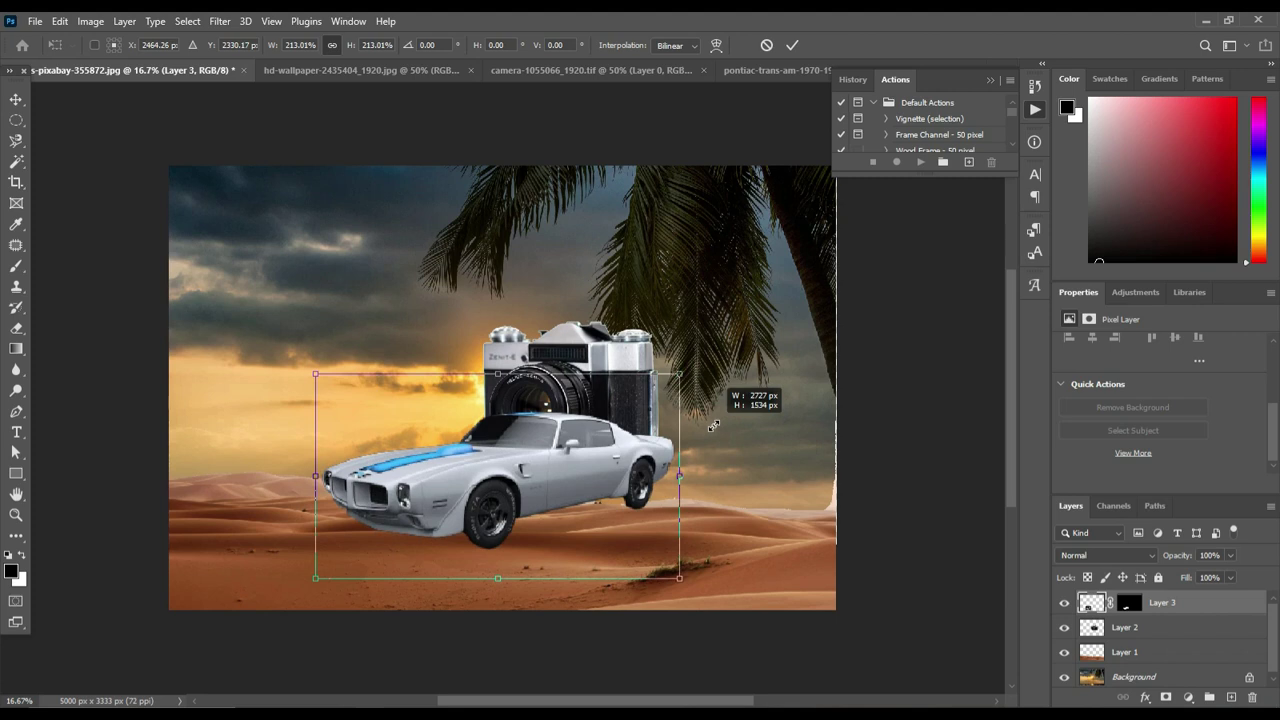
pyautogui.press('Return')
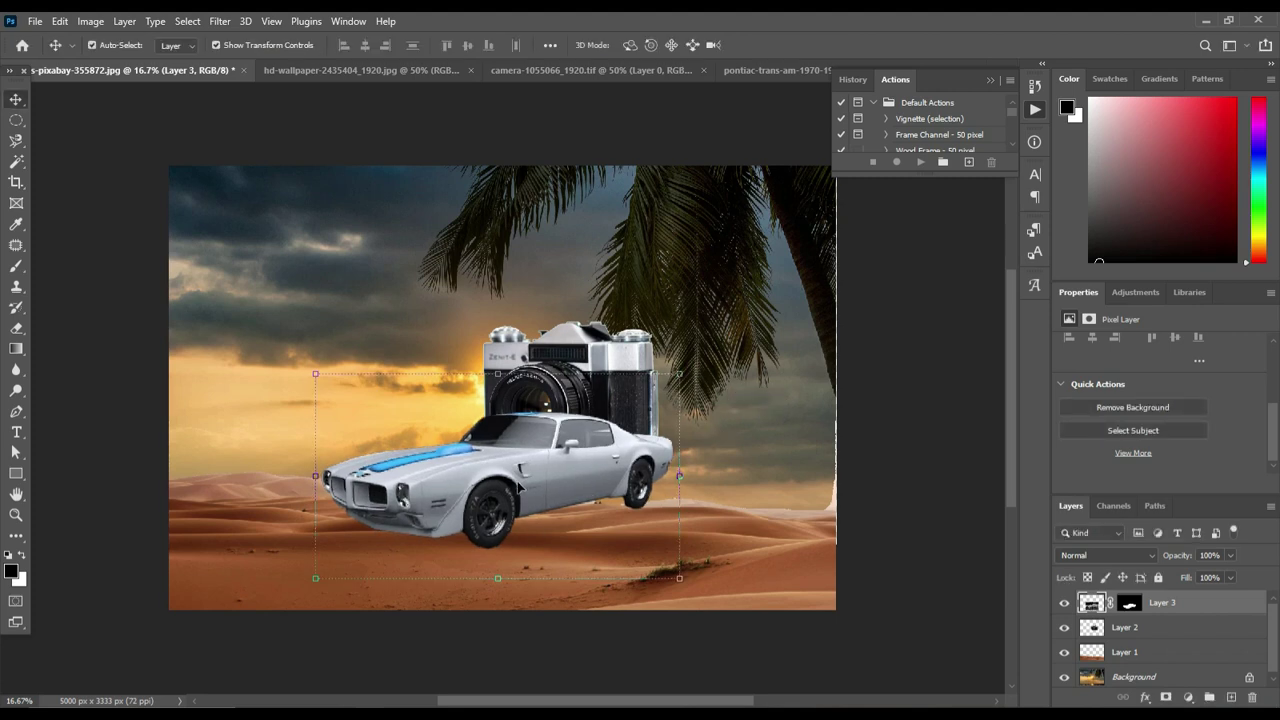
pyautogui.moveTo(524, 488); pyautogui.dragTo(476, 457)
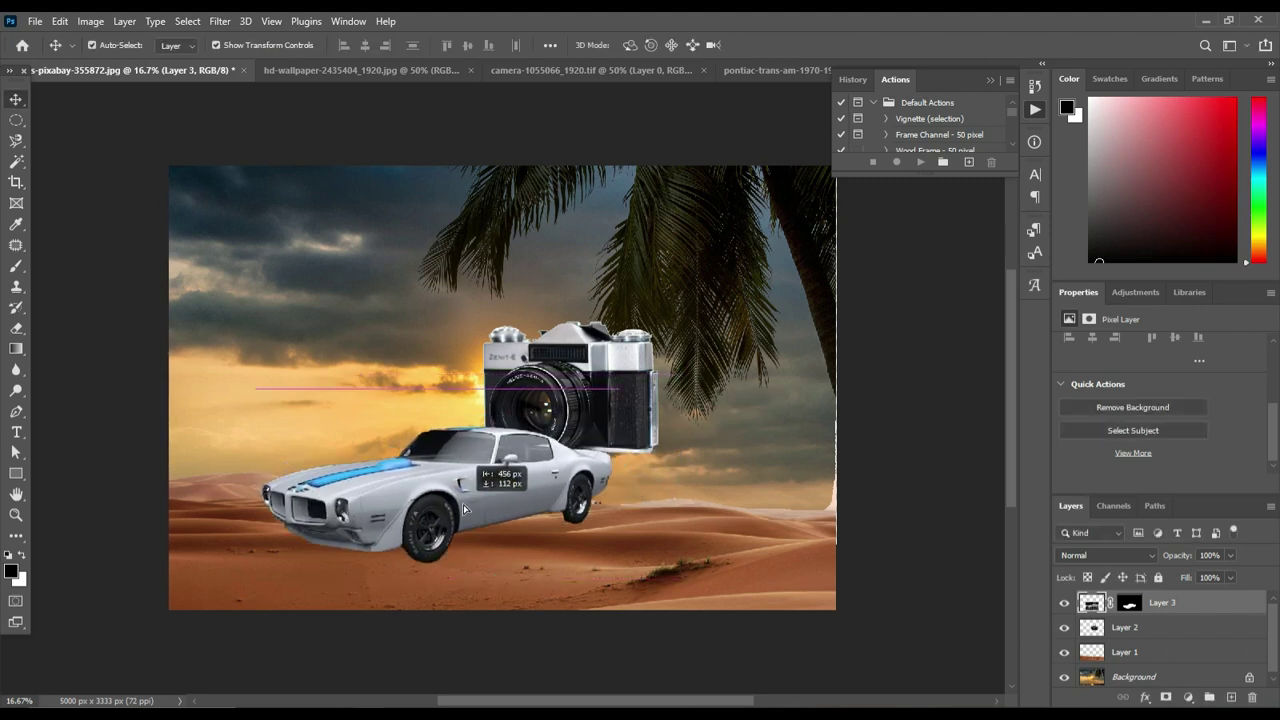
pyautogui.click(605, 356)
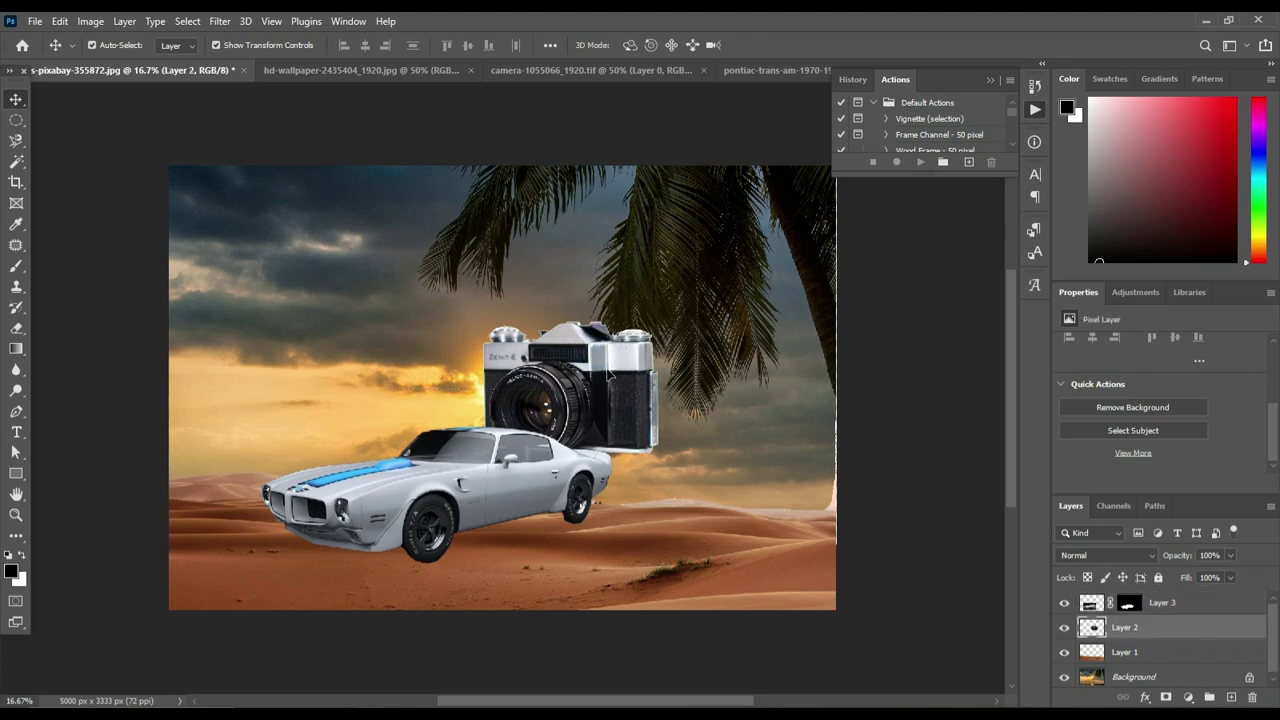
# Lower the camera, scale it to about 142%, and shift it left behind the car's rear.
pyautogui.moveTo(616, 373); pyautogui.dragTo(652, 448)
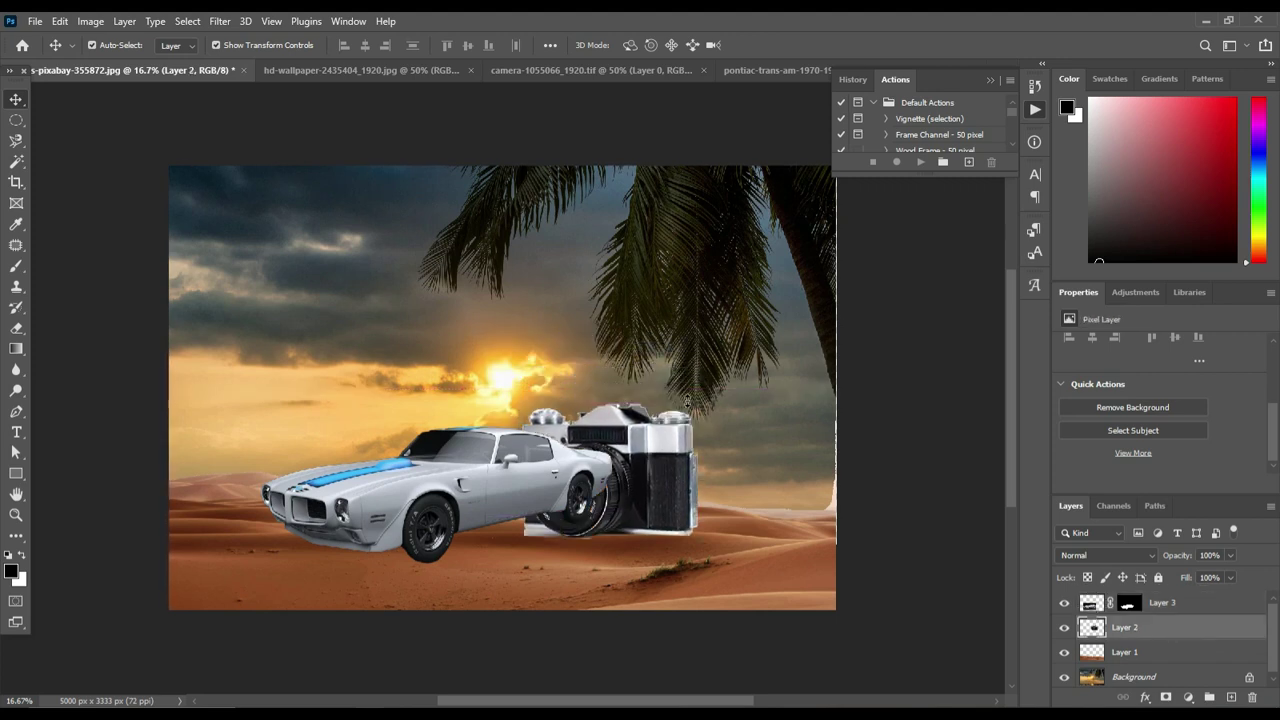
pyautogui.hotkey('ctrl', 't')
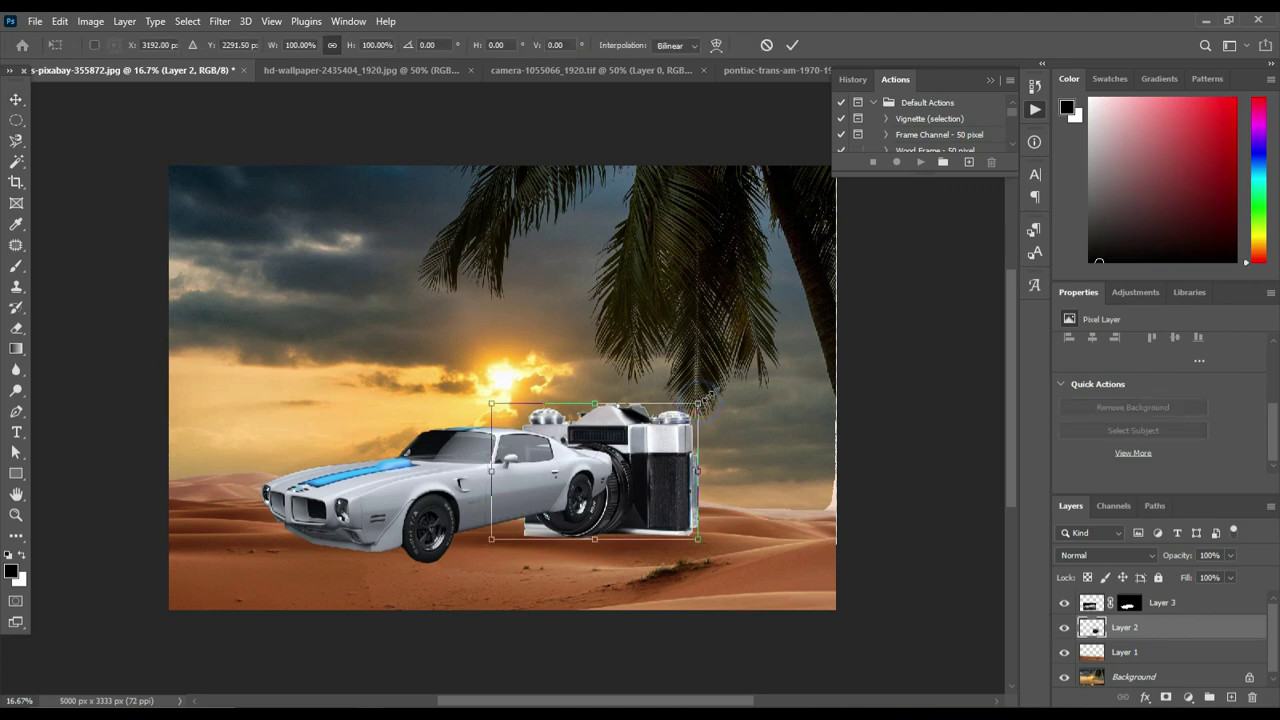
pyautogui.moveTo(699, 402)
pyautogui.mouseDown()
pyautogui.moveTo(796, 358)
pyautogui.moveTo(780, 370)
pyautogui.mouseUp()
pyautogui.press('Return')
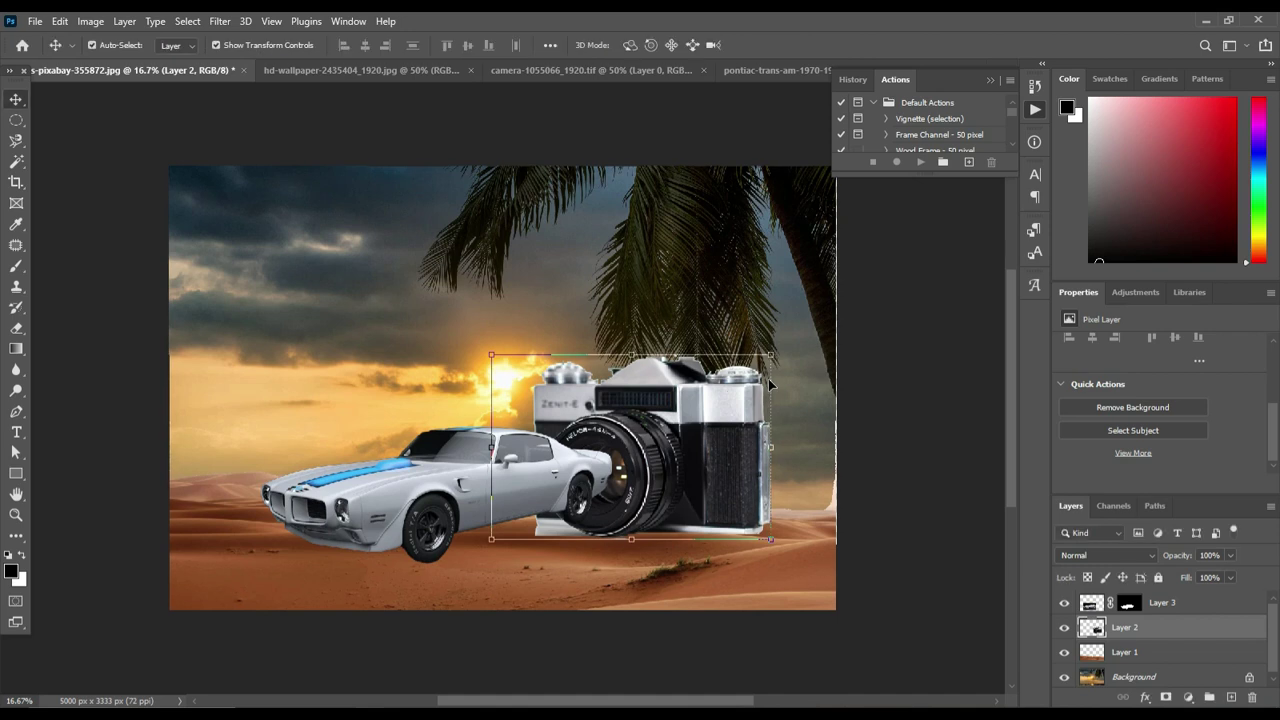
pyautogui.moveTo(686, 455); pyautogui.dragTo(631, 462)
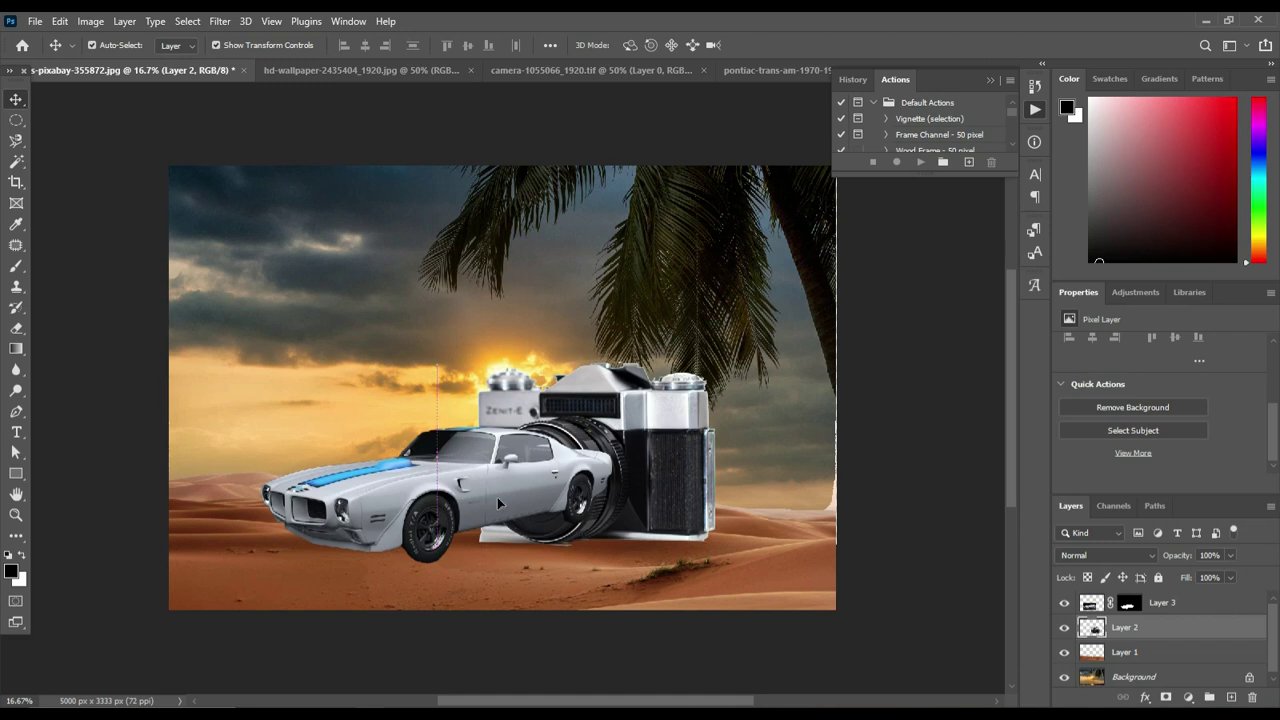
pyautogui.click(392, 510)
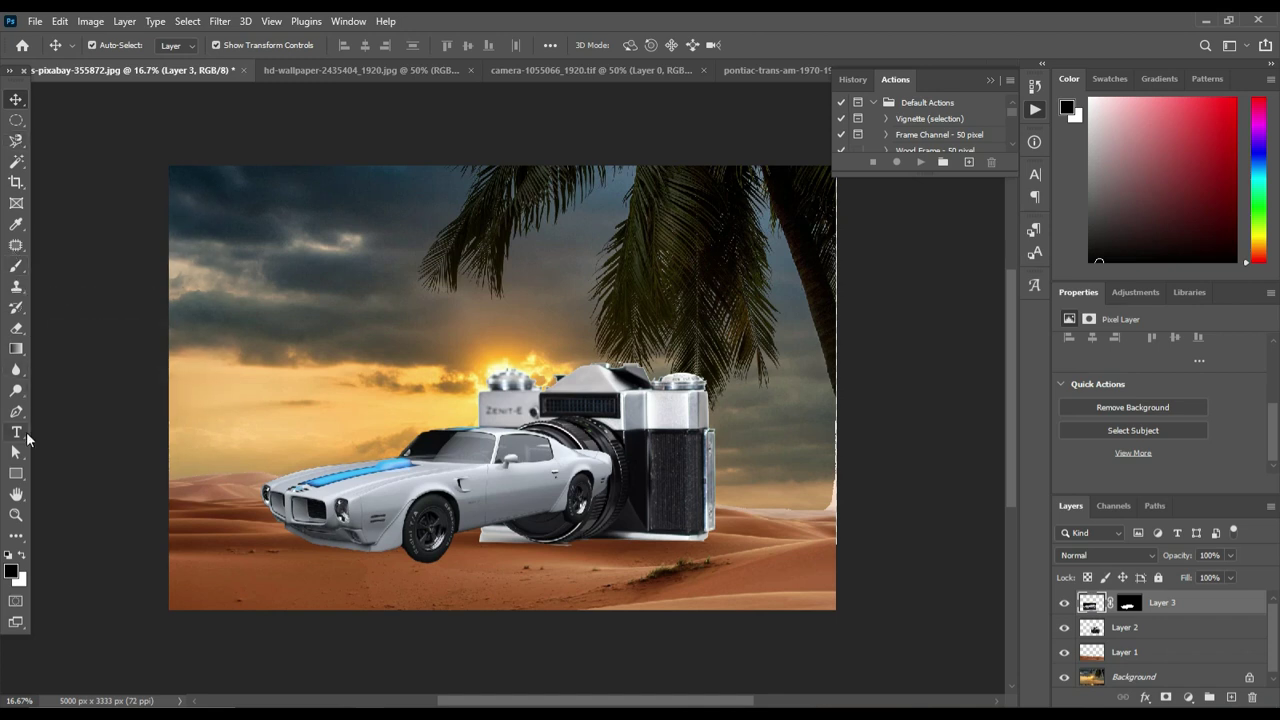
# Set up a soft round brush at 8% hardness, undoing a trial stroke near the lens.
pyautogui.press('e')
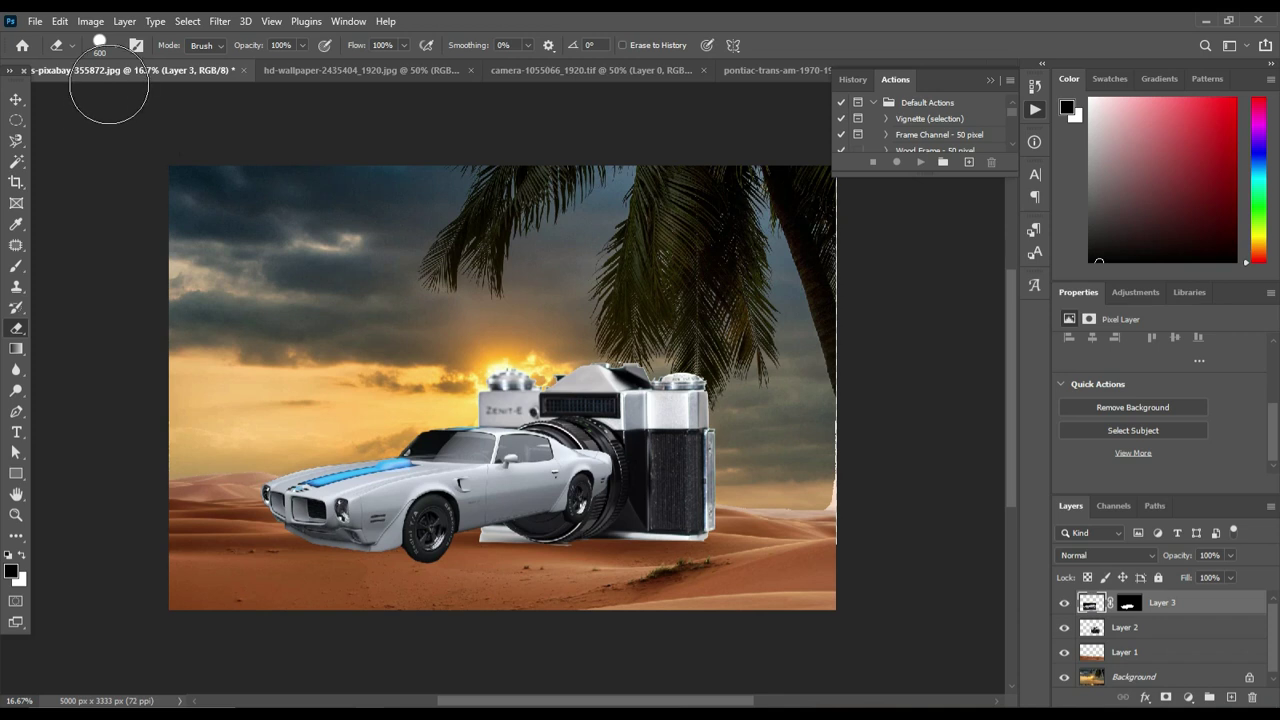
pyautogui.click(116, 46)
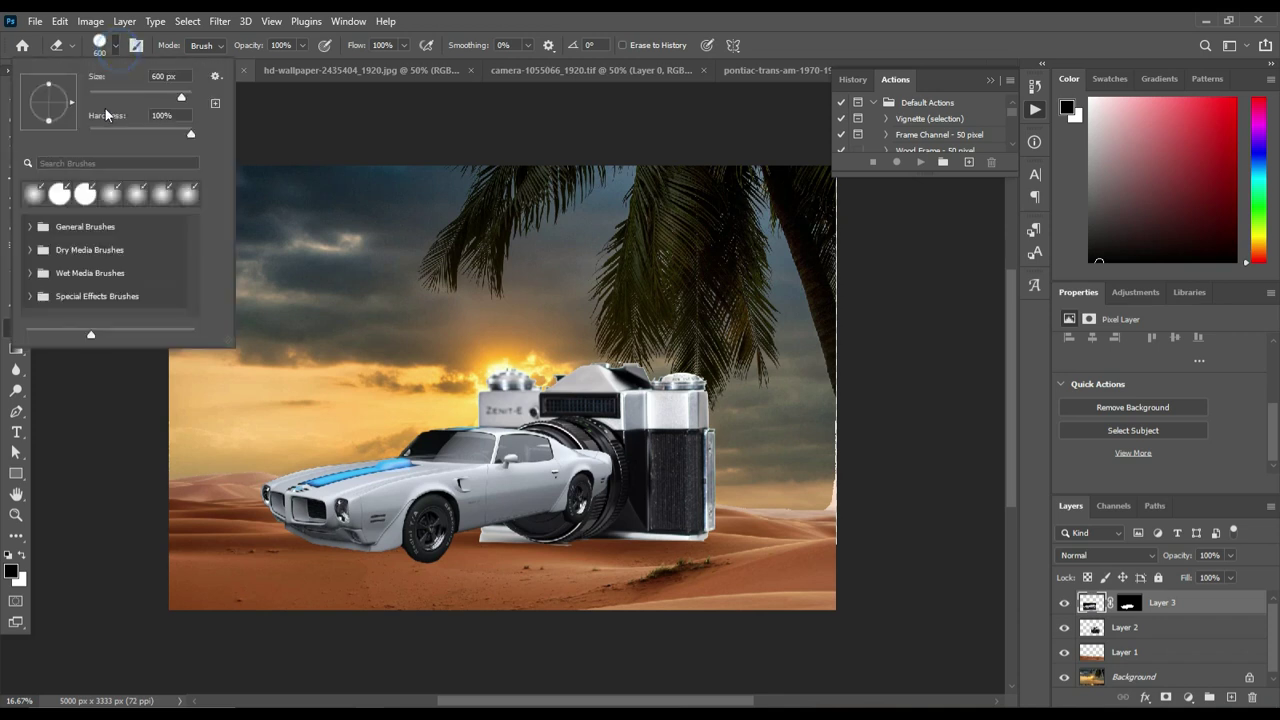
pyautogui.press('b')
pyautogui.click(28, 195)
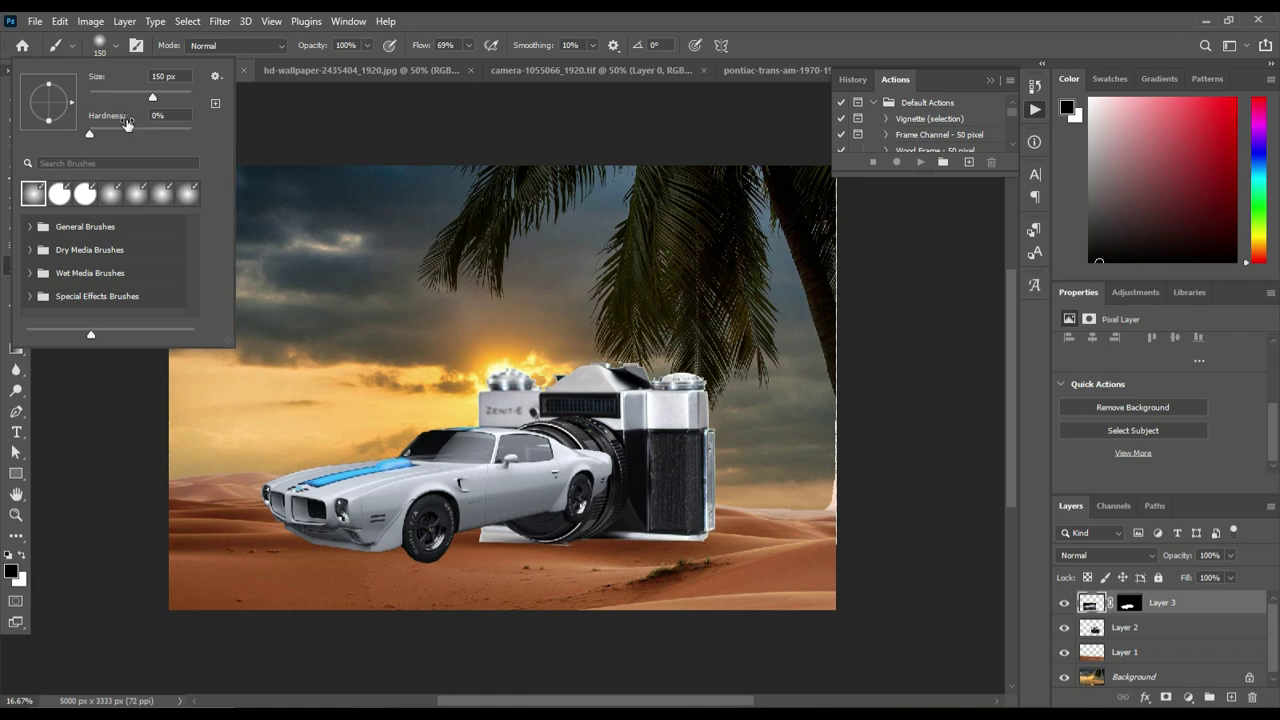
pyautogui.click(97, 128)
pyautogui.click(580, 437)
pyautogui.moveTo(584, 450); pyautogui.dragTo(597, 484)
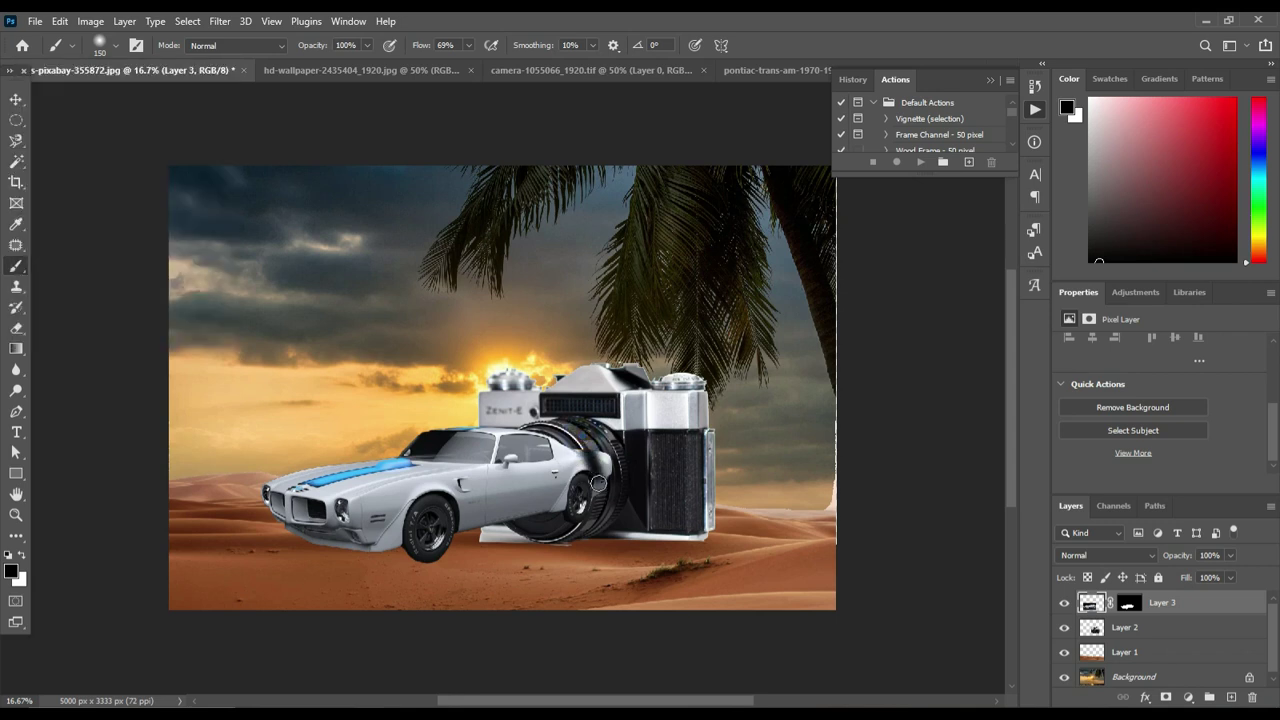
pyautogui.hotkey('ctrl', 'z')
# Toggle the camera and car layers to compare, then paint the car's mask over its rear at the lens.
pyautogui.click(22, 555)
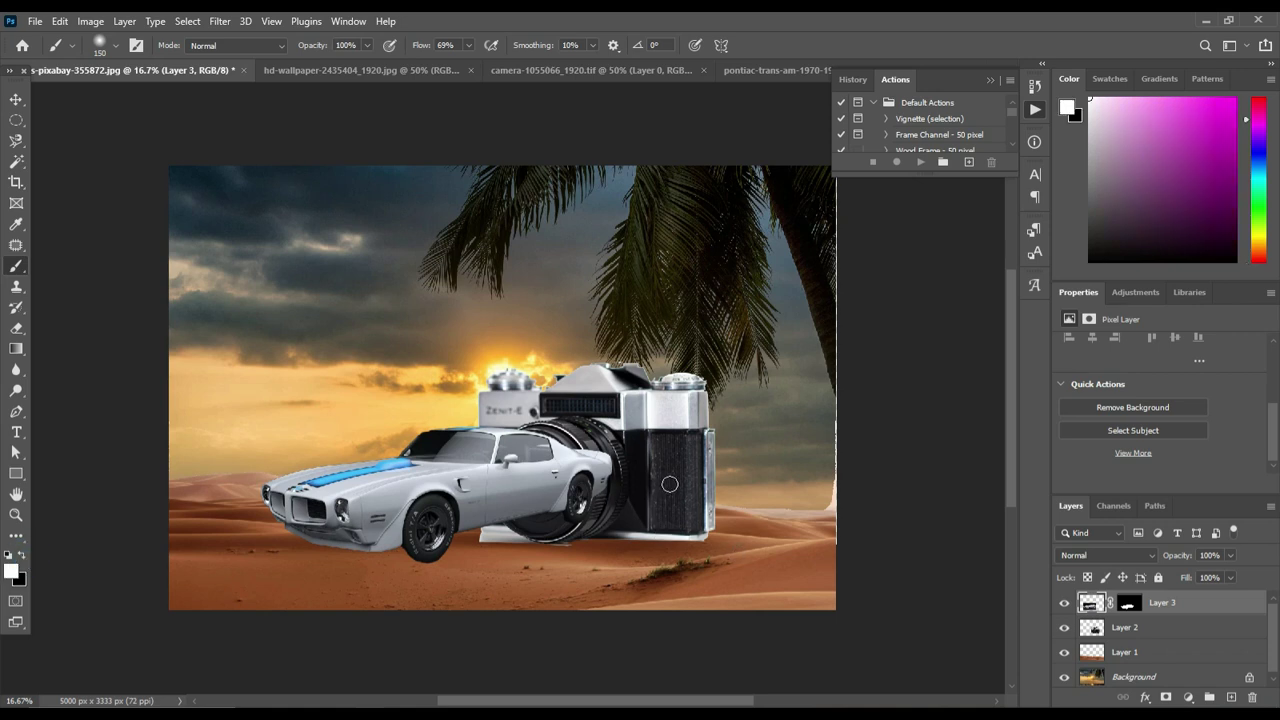
pyautogui.click(1064, 627)
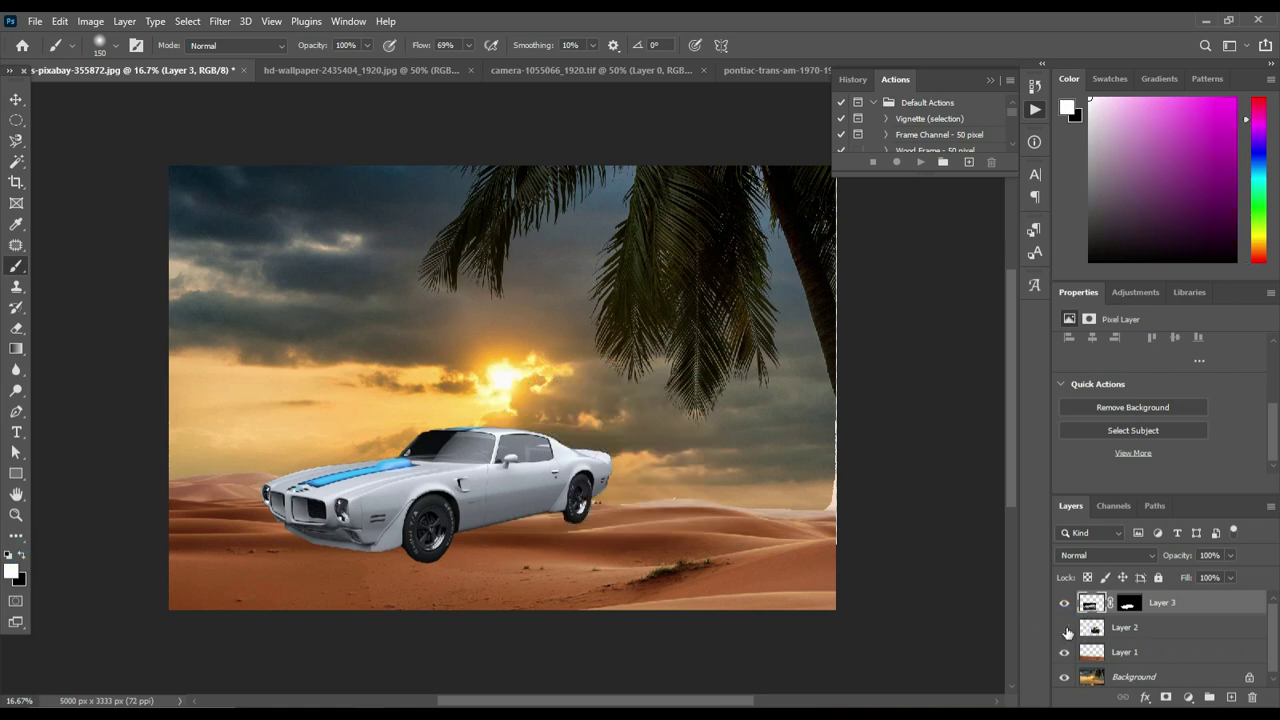
pyautogui.click(1064, 627)
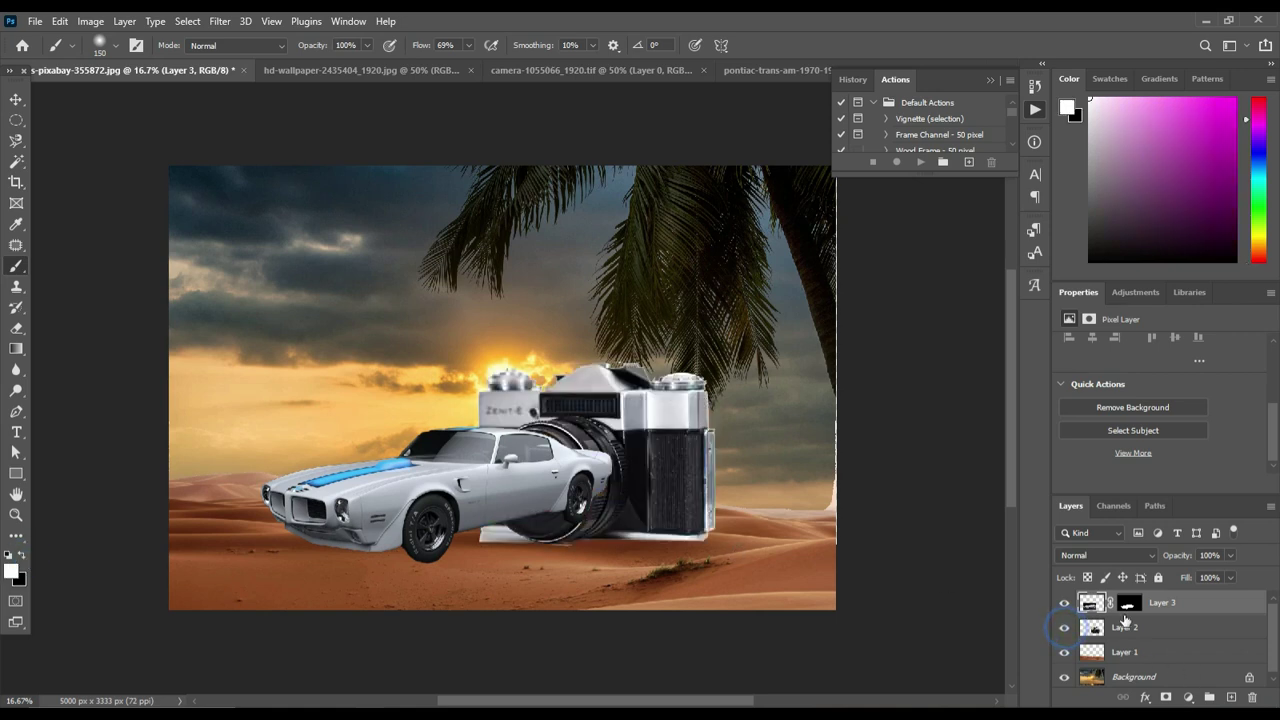
pyautogui.click(1064, 603)
pyautogui.click(1064, 603)
pyautogui.click(1129, 603)
pyautogui.moveTo(587, 447); pyautogui.dragTo(594, 497)
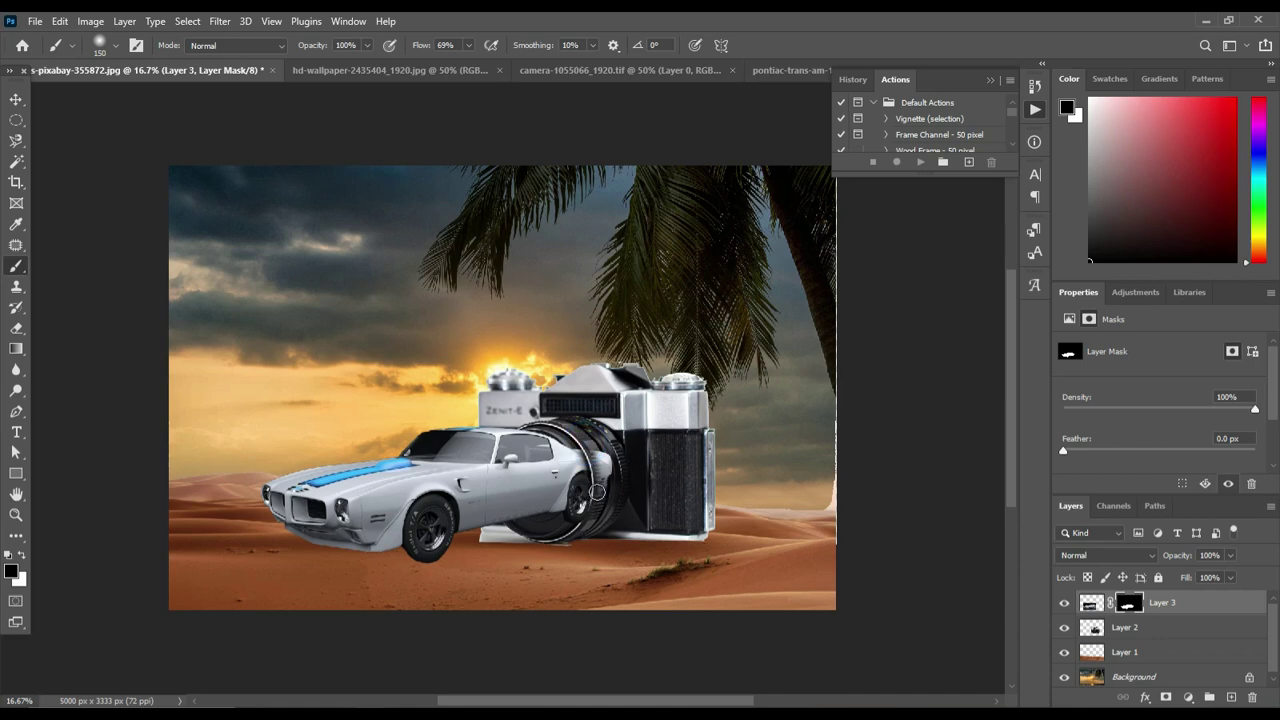
# Zoom in, paint Layer 3's mask over the car's rear at the lens, and set Layer 3 opacity to 69%.
pyautogui.scroll(1, 600, 498)
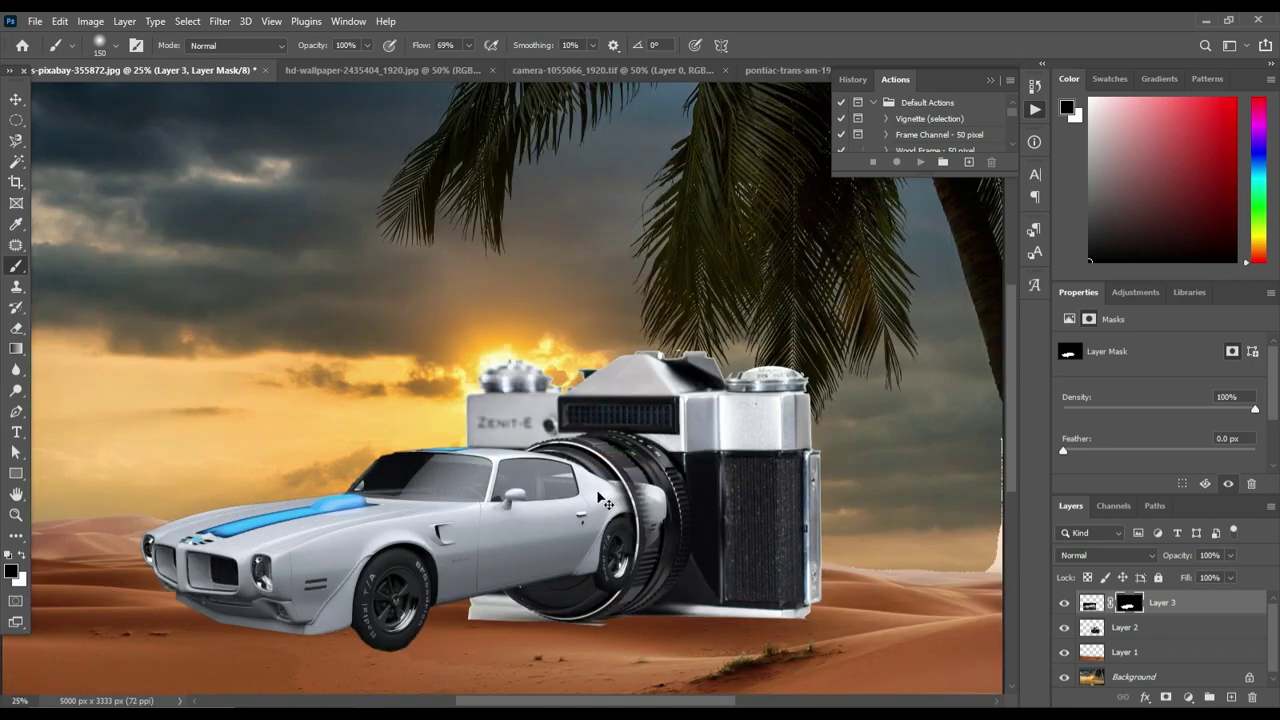
pyautogui.scroll(1, 636, 530)
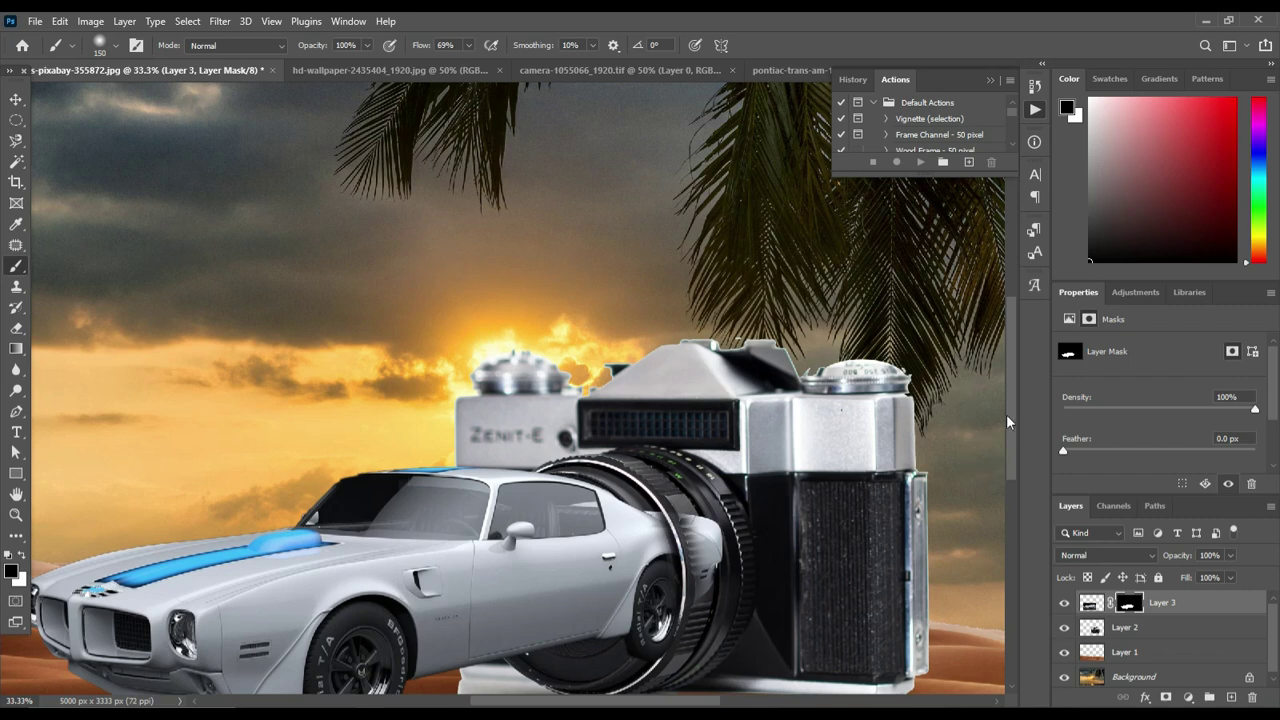
pyautogui.moveTo(1017, 424); pyautogui.dragTo(1012, 490)
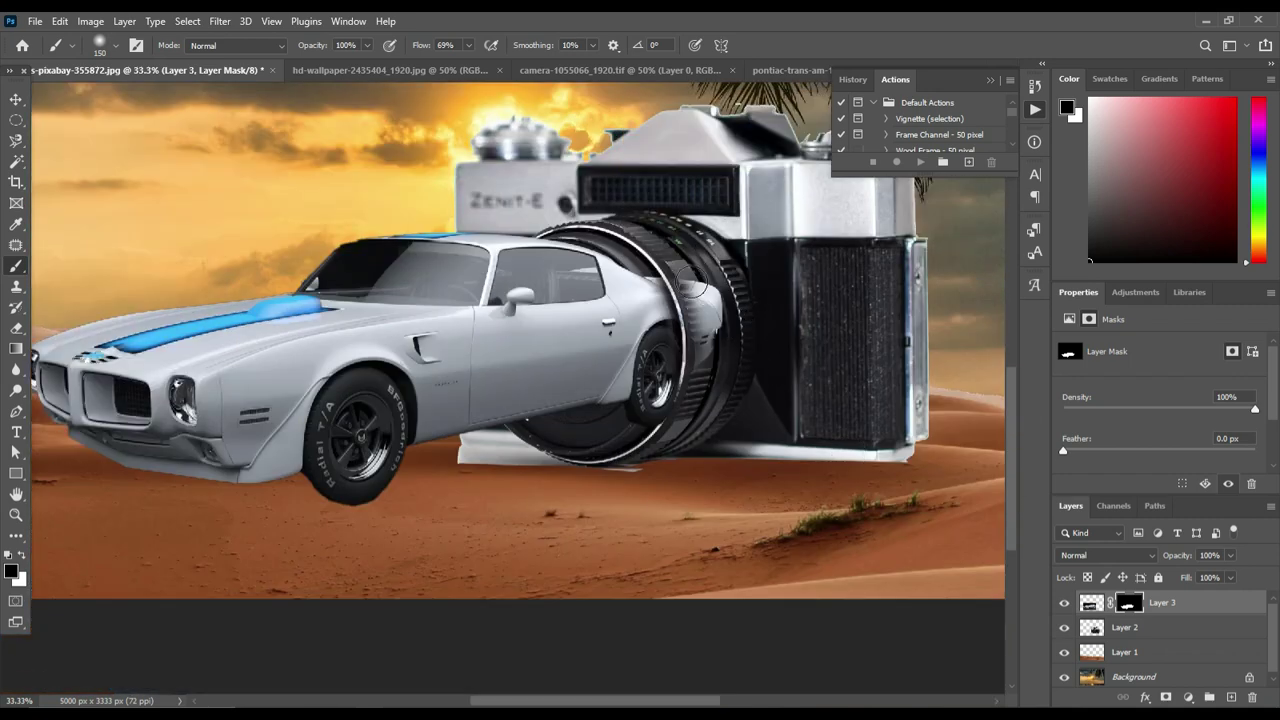
pyautogui.moveTo(691, 283)
pyautogui.mouseDown()
pyautogui.moveTo(714, 370)
pyautogui.moveTo(711, 263)
pyautogui.moveTo(652, 285)
pyautogui.moveTo(675, 340)
pyautogui.moveTo(672, 400)
pyautogui.moveTo(634, 414)
pyautogui.moveTo(672, 307)
pyautogui.mouseUp()
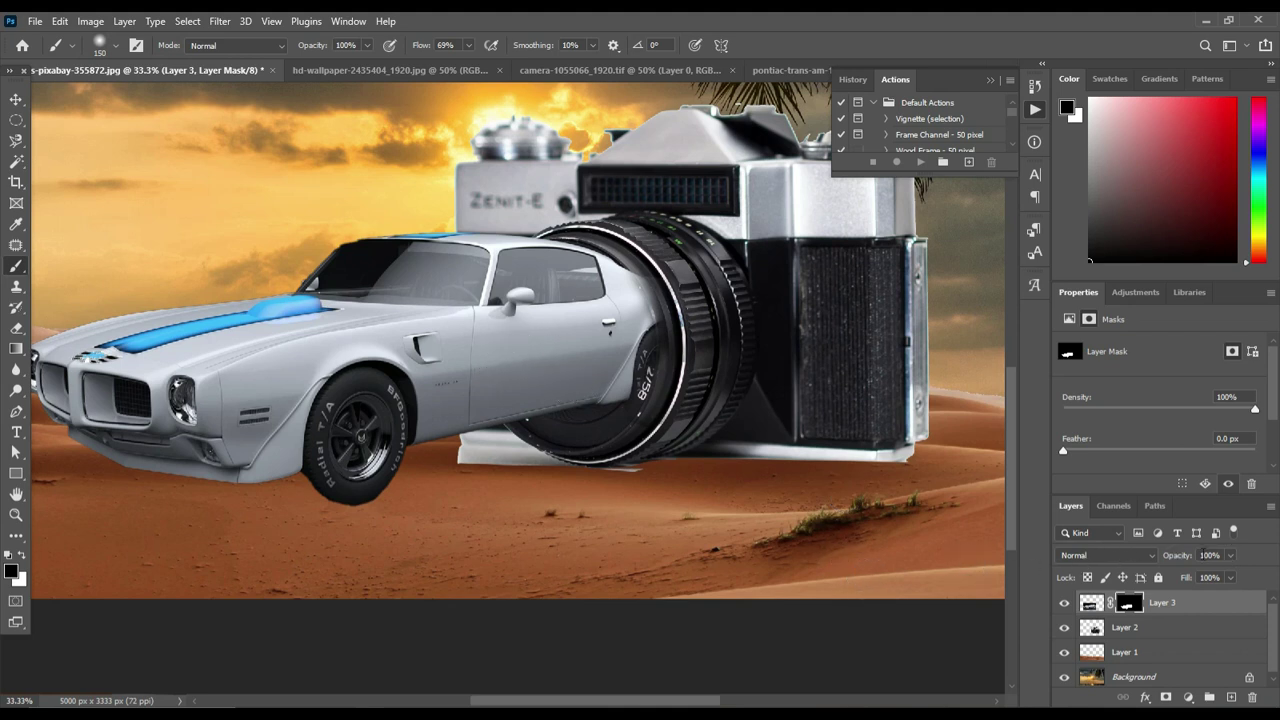
pyautogui.moveTo(1184, 558); pyautogui.dragTo(1157, 560)
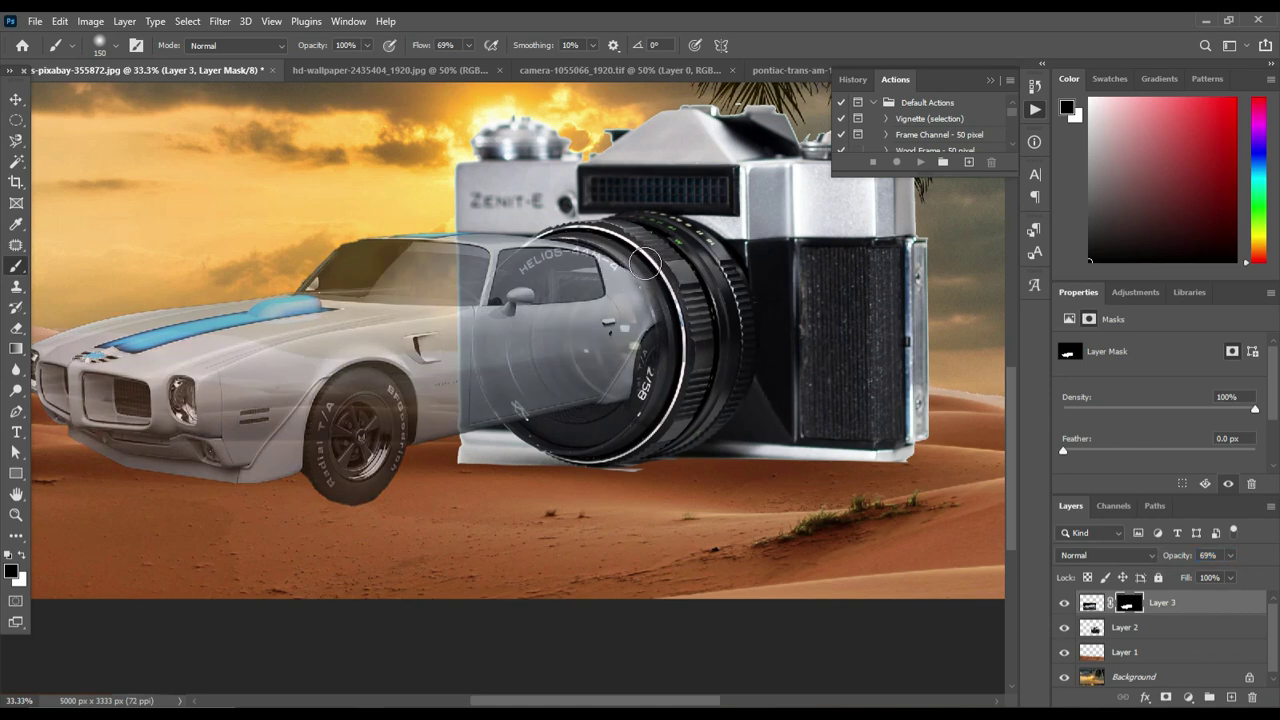
# Touch up the mask near the lens and nudge the car slightly right and up.
pyautogui.moveTo(645, 262)
pyautogui.mouseDown()
pyautogui.moveTo(655, 285)
pyautogui.moveTo(643, 393)
pyautogui.moveTo(616, 421)
pyautogui.moveTo(632, 390)
pyautogui.moveTo(622, 260)
pyautogui.moveTo(601, 242)
pyautogui.moveTo(658, 236)
pyautogui.mouseUp()
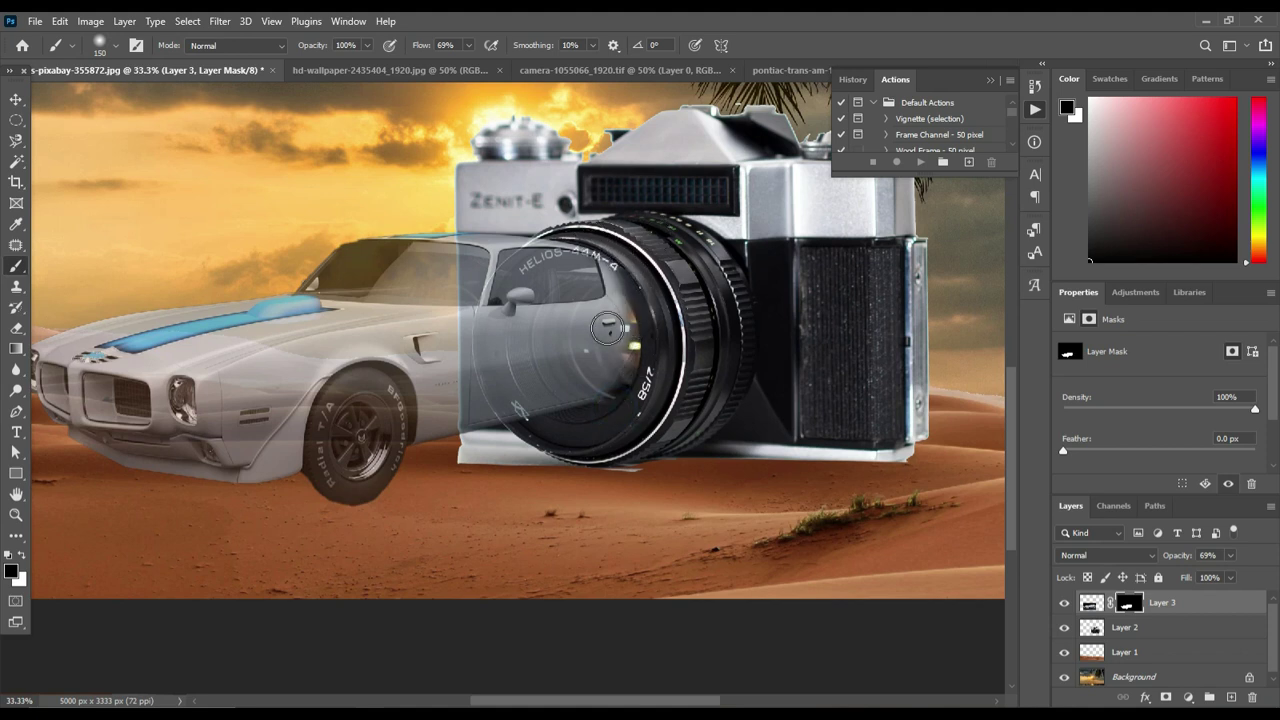
pyautogui.press('v')
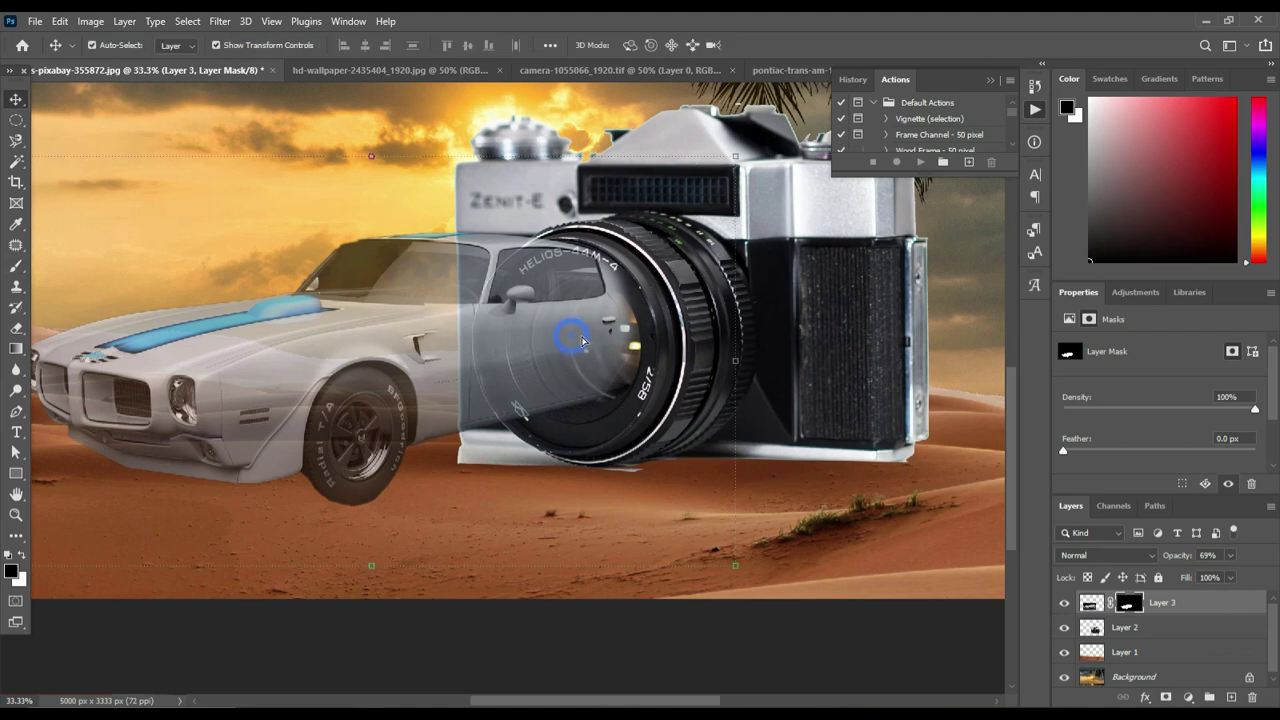
pyautogui.moveTo(570, 334); pyautogui.dragTo(584, 346)
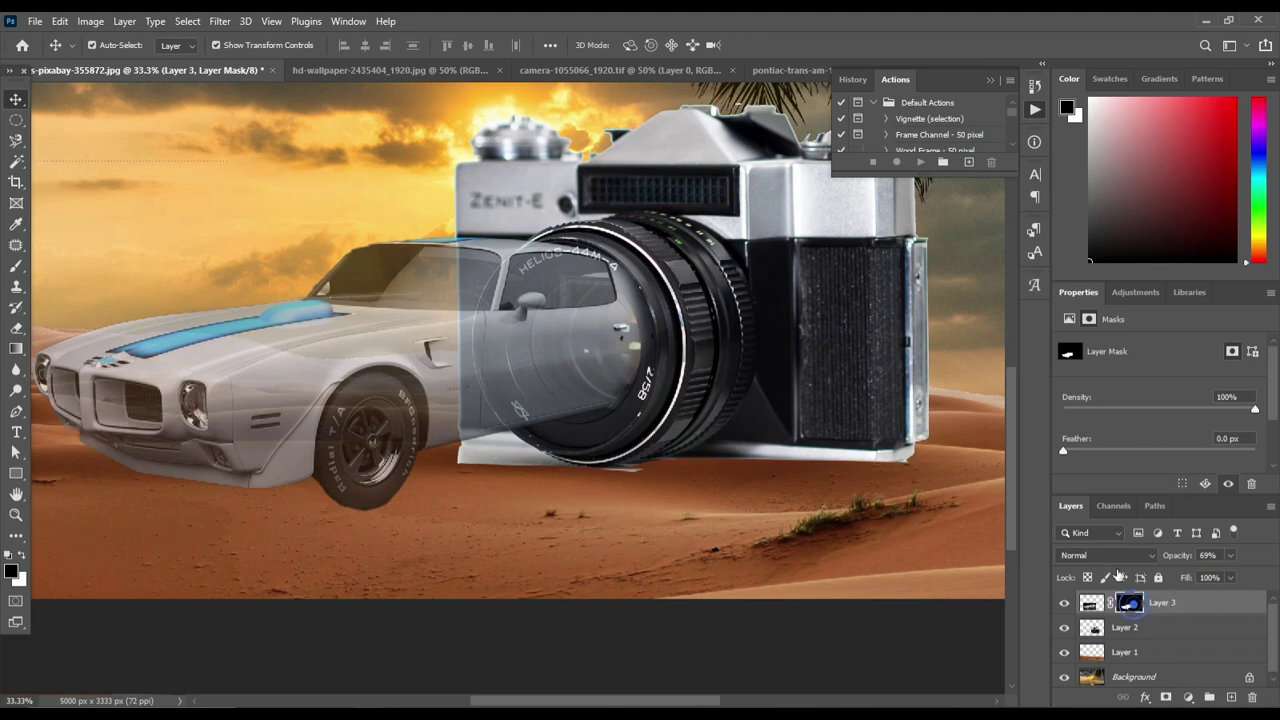
# Erase along the car's mask with swapped colours so the outer lens ring shows in front.
pyautogui.press('e')
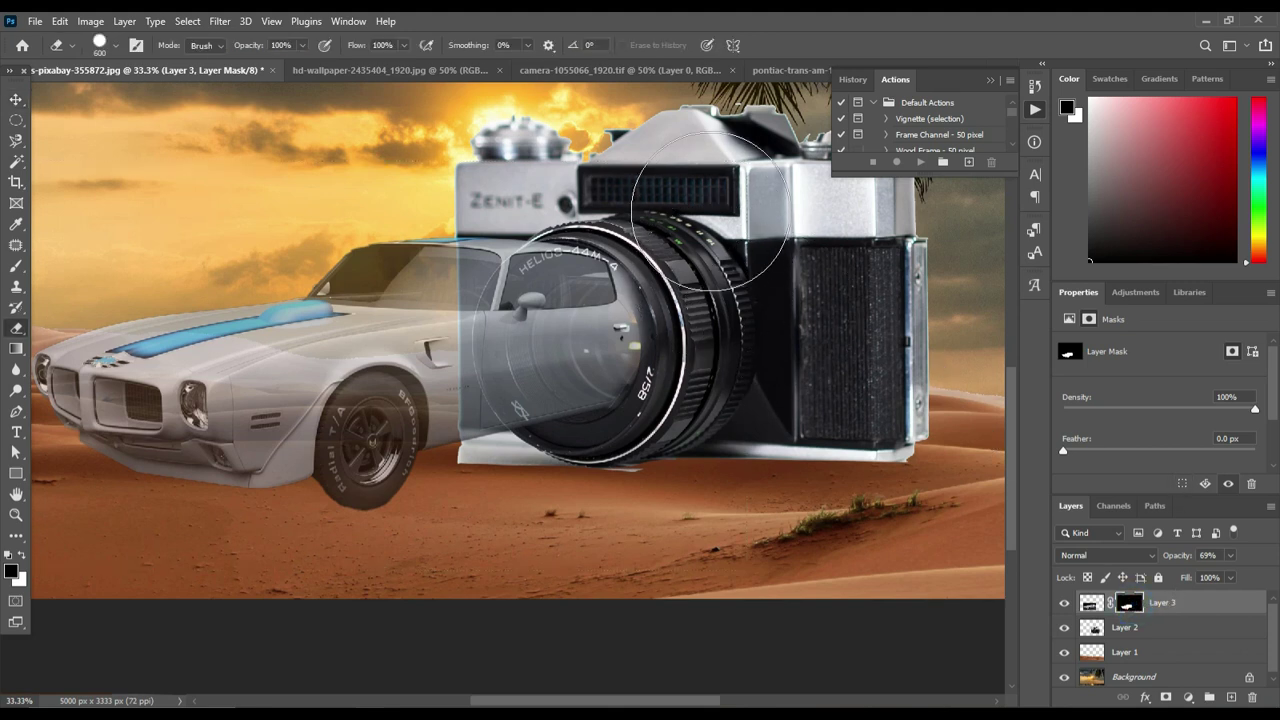
pyautogui.moveTo(700, 295); pyautogui.dragTo(708, 210)
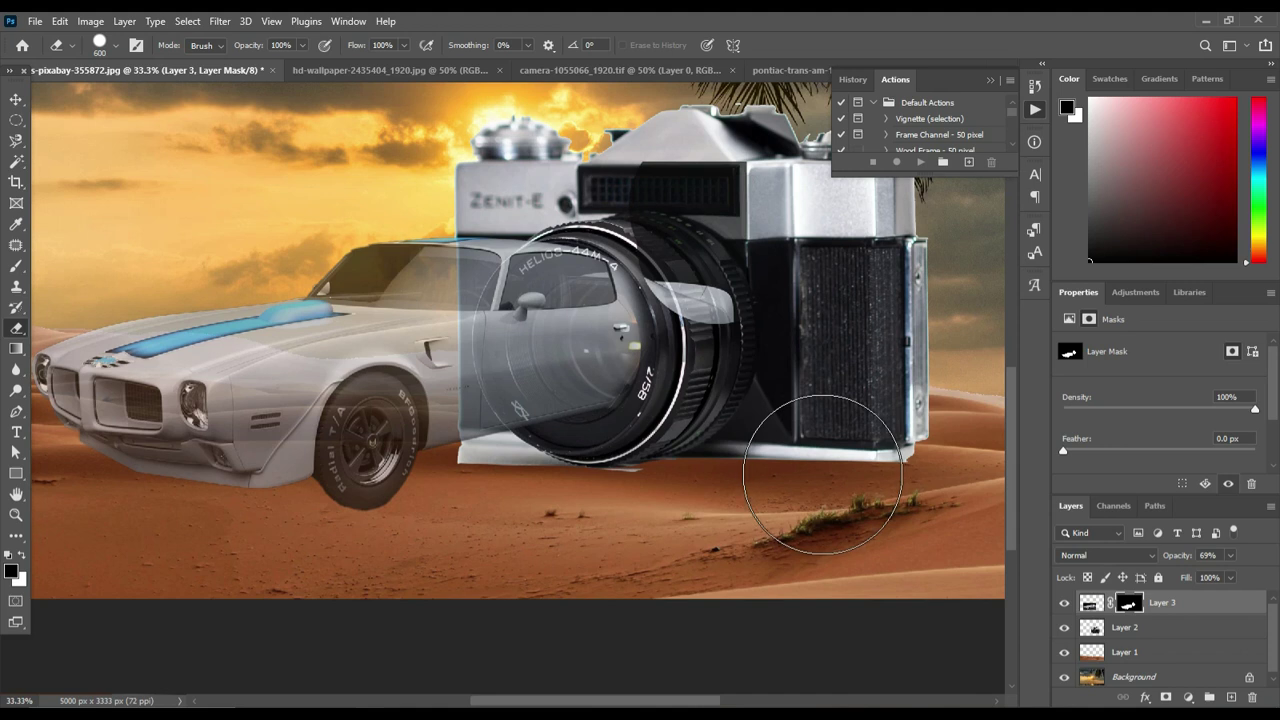
pyautogui.hotkey('ctrl', 'z')
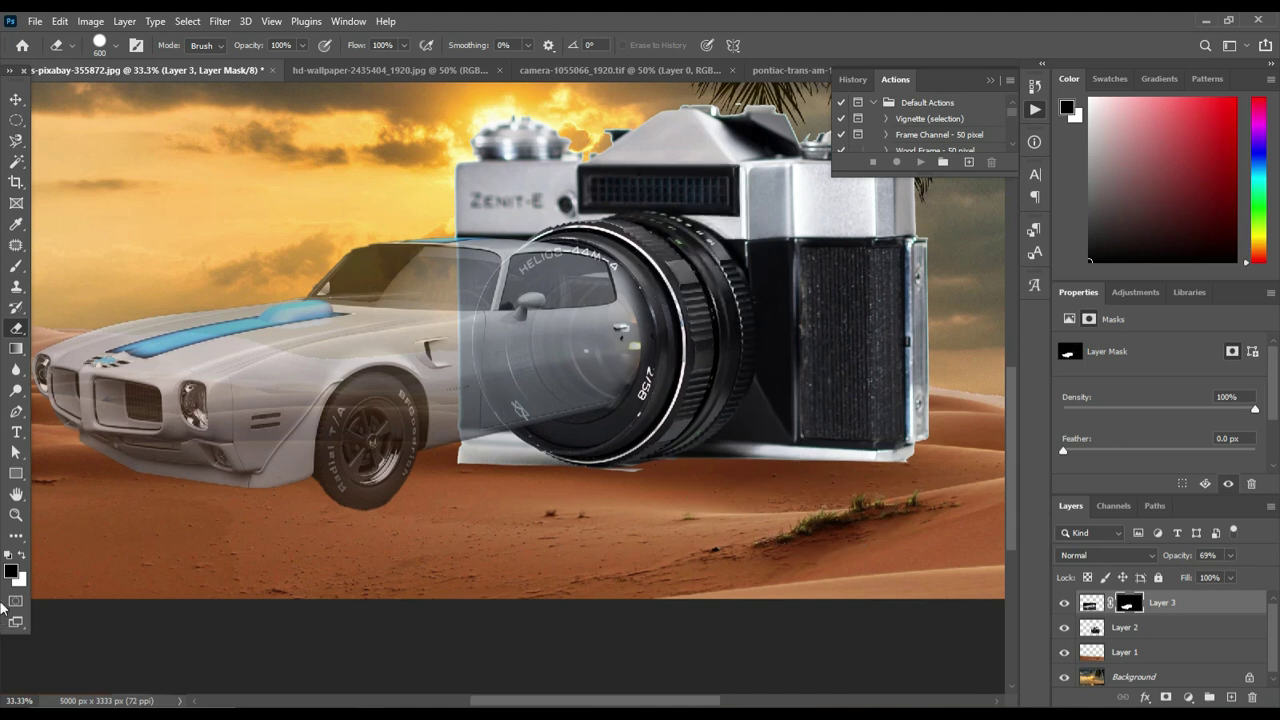
pyautogui.click(20, 557)
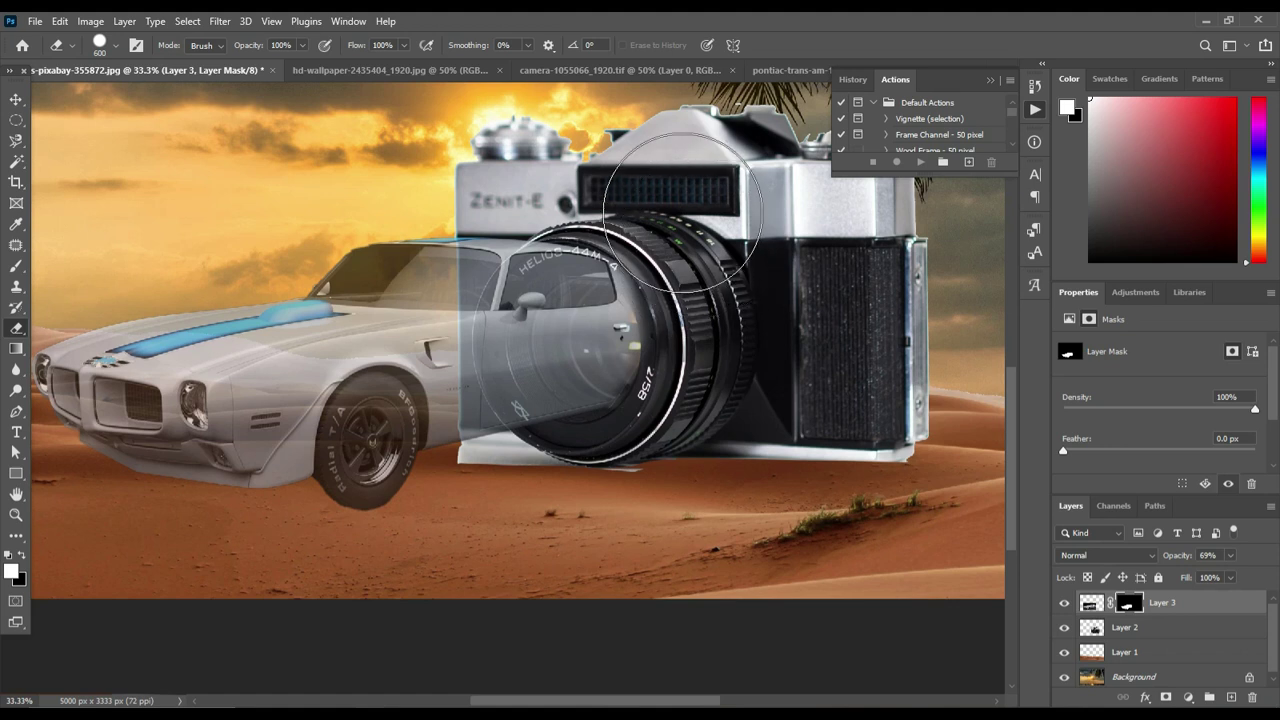
pyautogui.moveTo(686, 229); pyautogui.dragTo(710, 345)
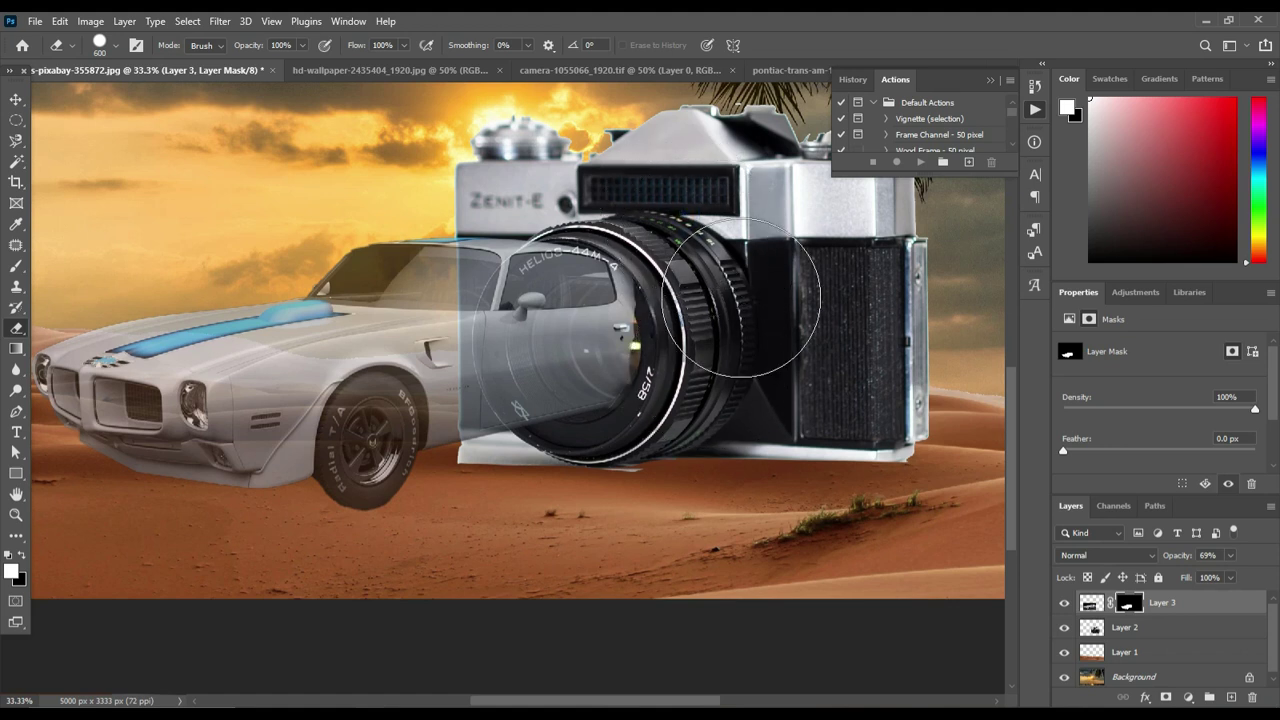
pyautogui.click(731, 392)
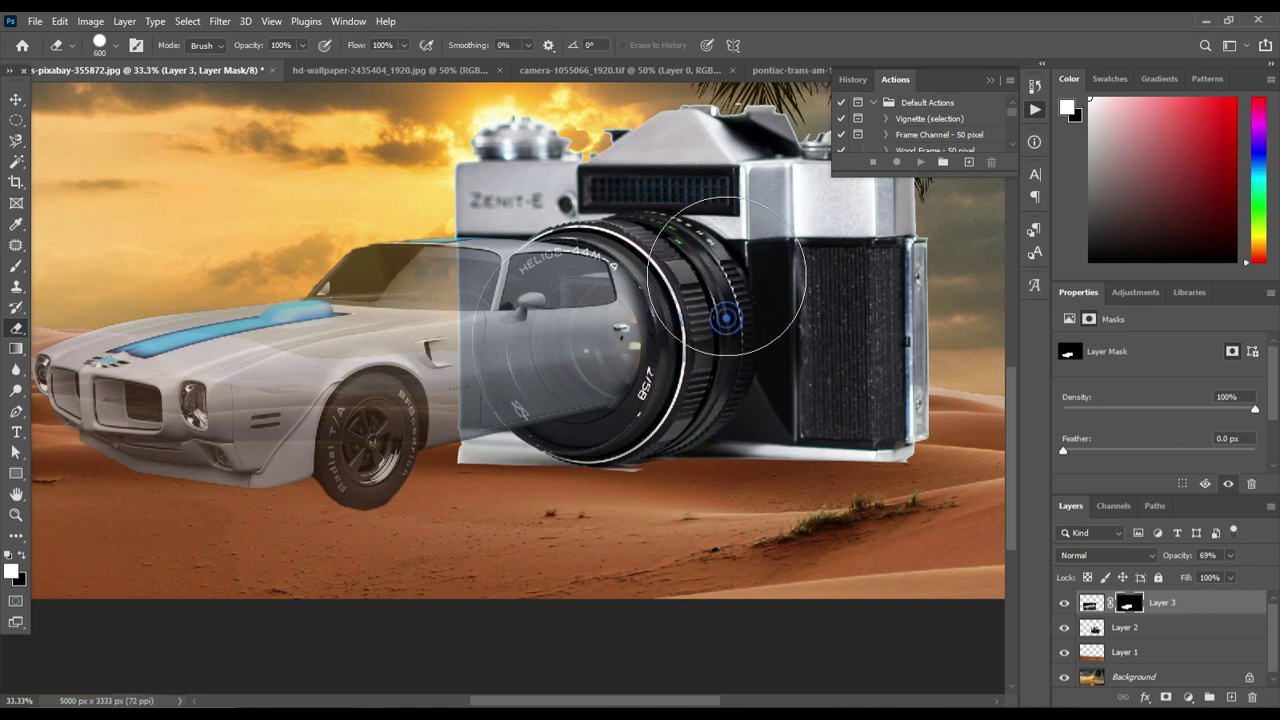
pyautogui.click(726, 300)
pyautogui.moveTo(694, 266)
pyautogui.mouseDown()
pyautogui.moveTo(720, 296)
pyautogui.moveTo(700, 371)
pyautogui.mouseUp()
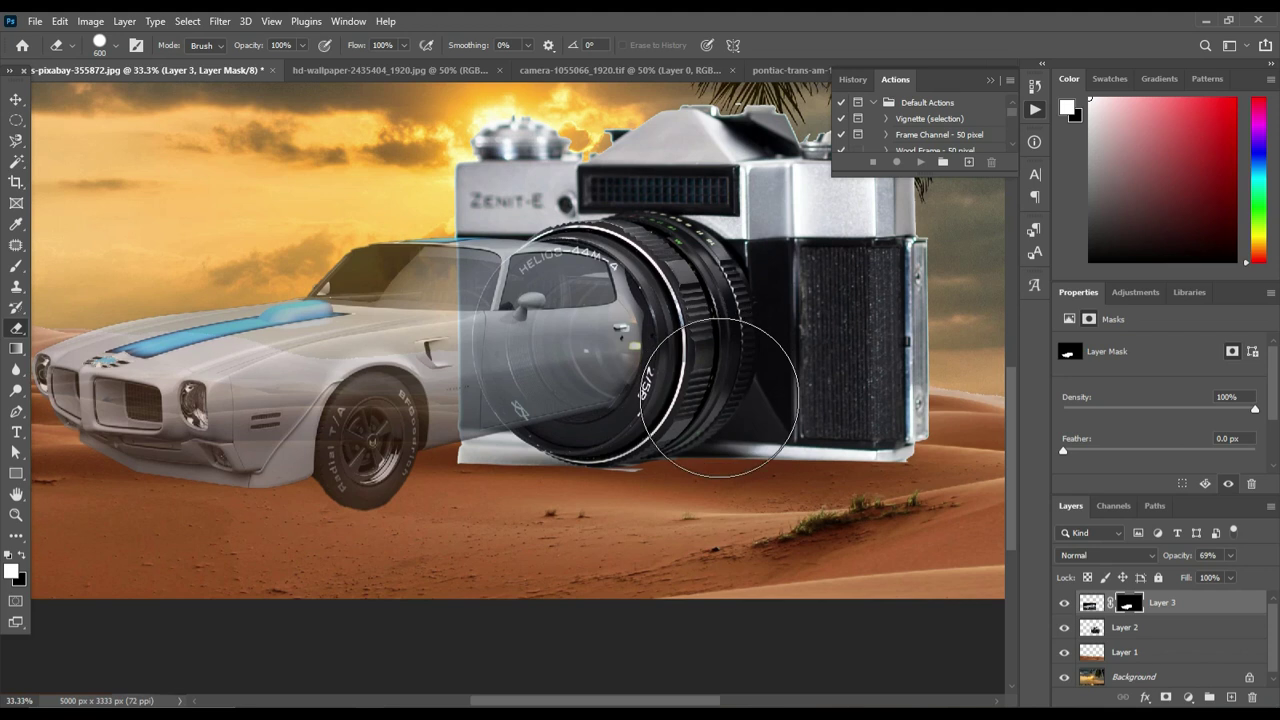
# Choose the soft round brush at 150 px, then test and undo a mask stroke.
pyautogui.click(114, 52)
pyautogui.press('b')
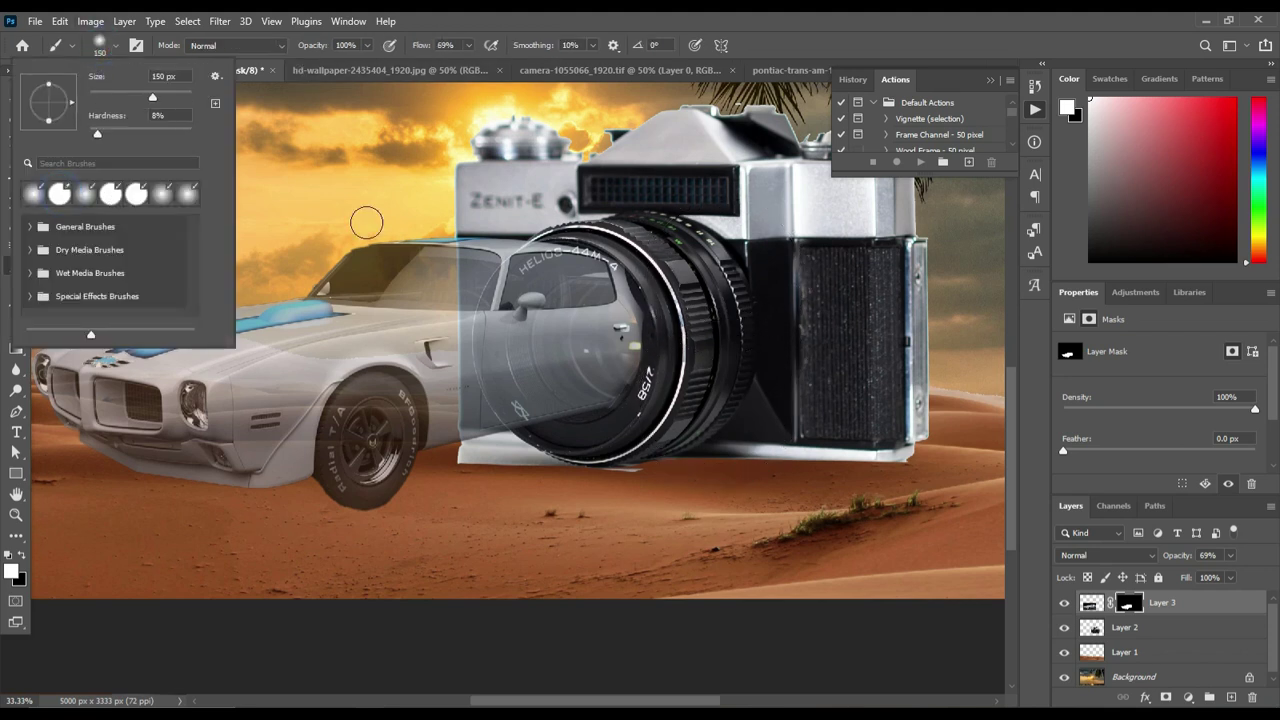
pyautogui.click(667, 330)
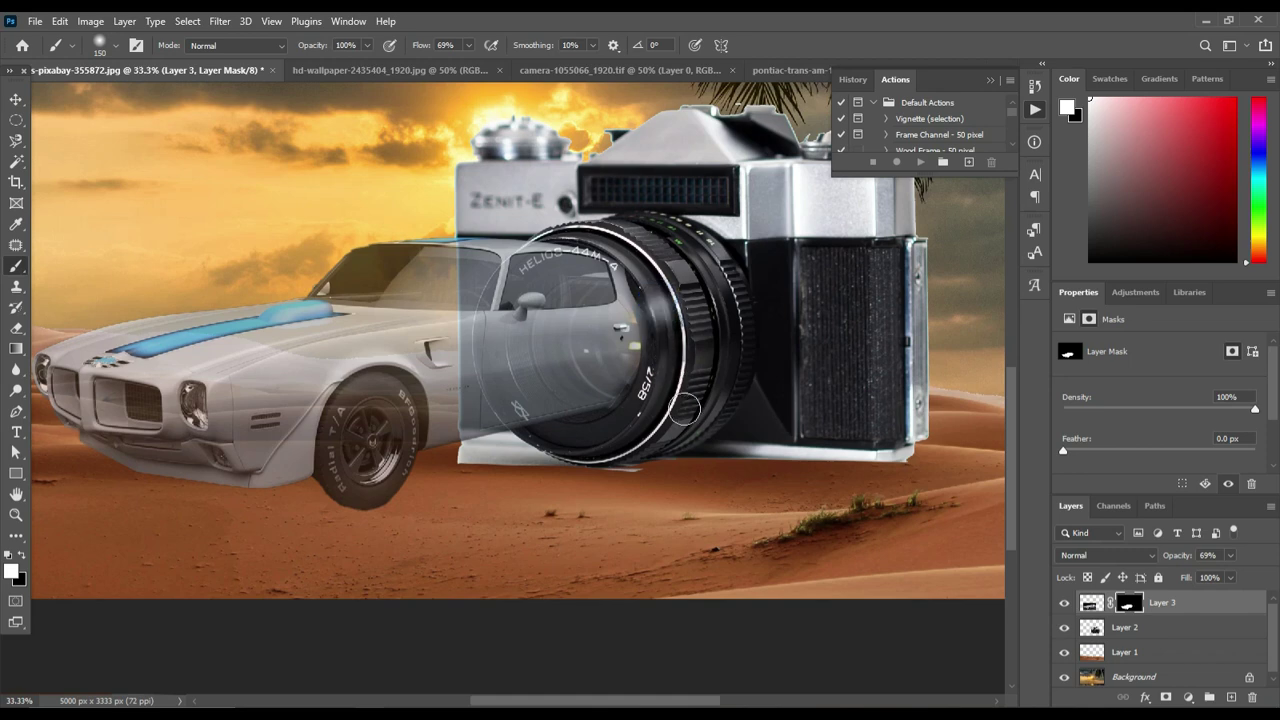
pyautogui.click(101, 47)
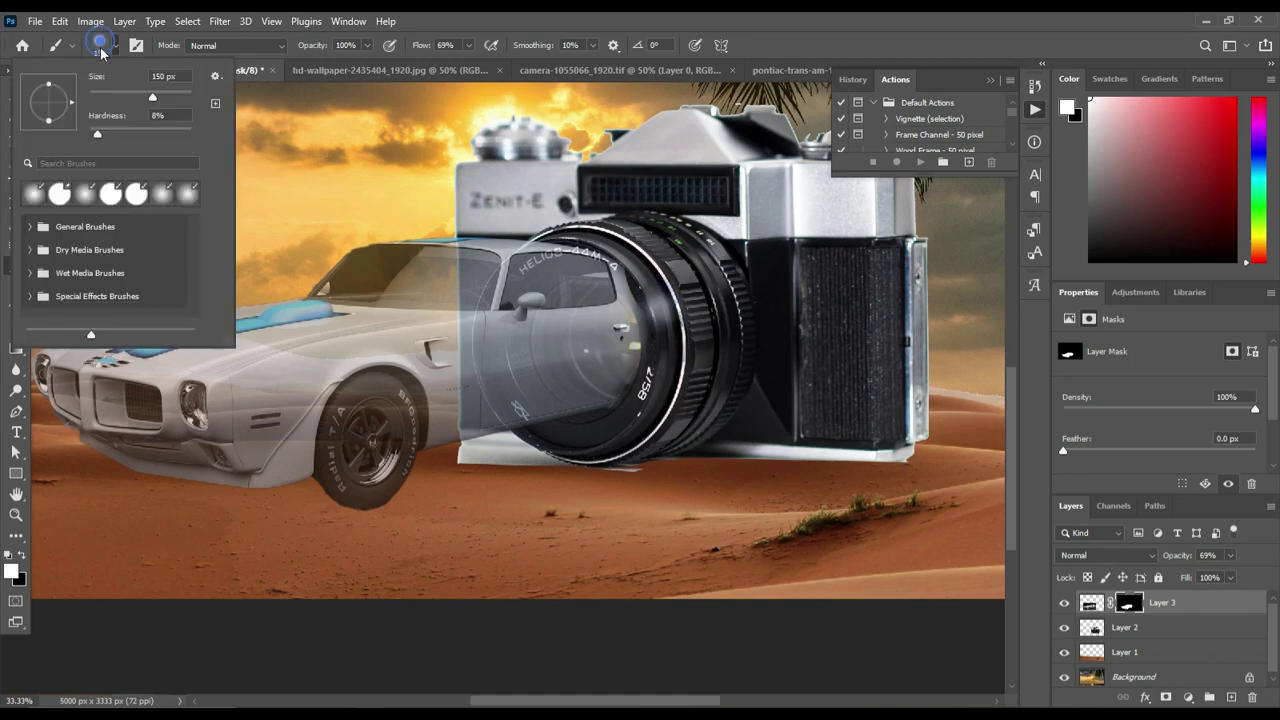
pyautogui.click(33, 202)
pyautogui.click(665, 330)
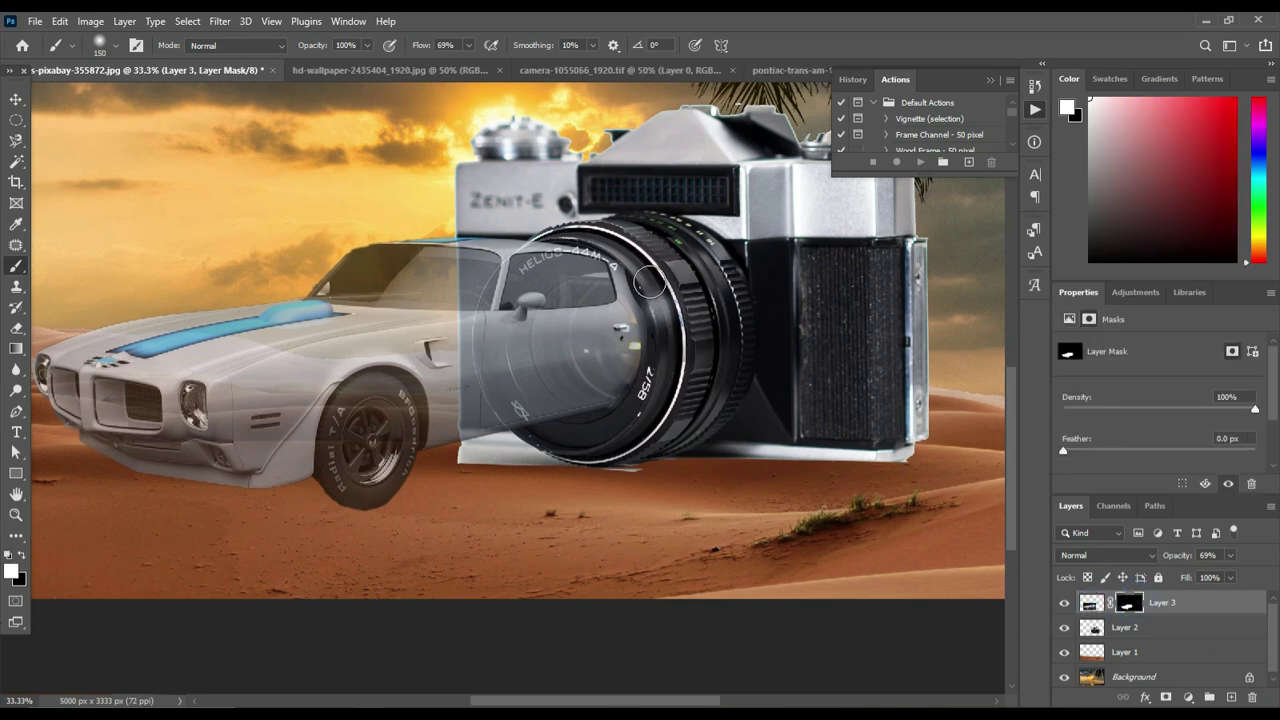
pyautogui.moveTo(672, 310); pyautogui.dragTo(687, 423)
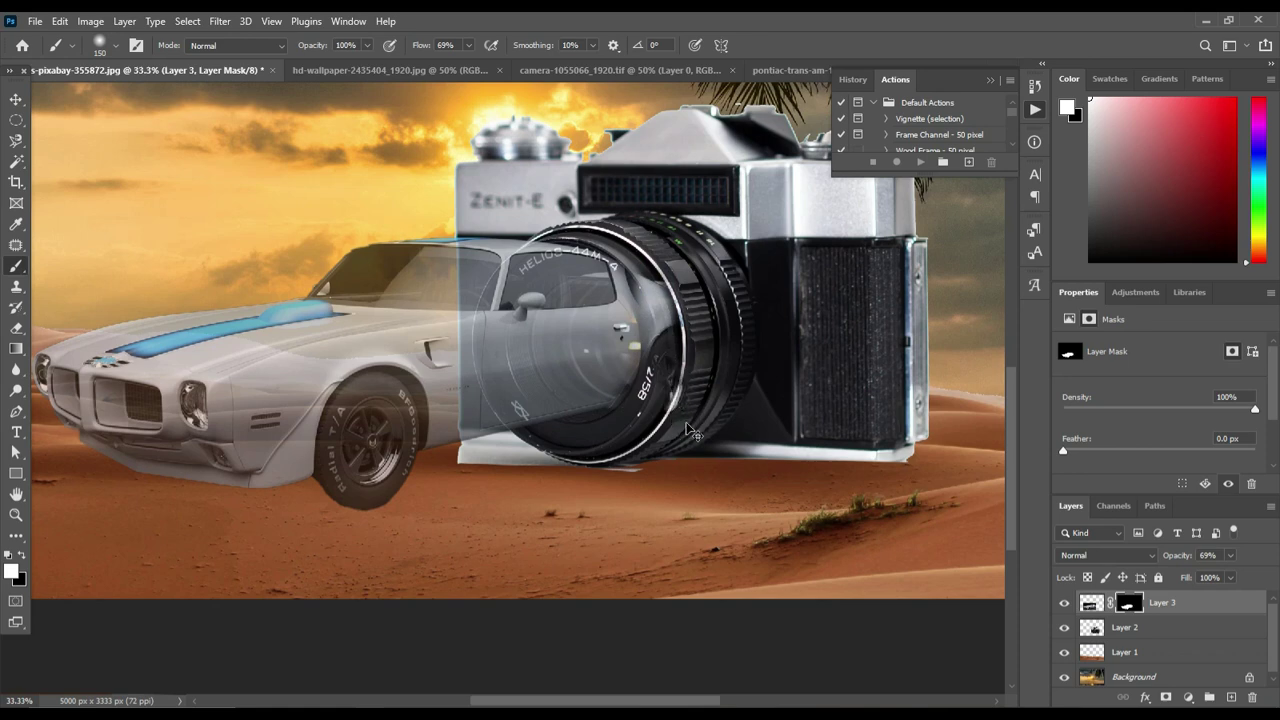
pyautogui.hotkey('ctrl', 'z')
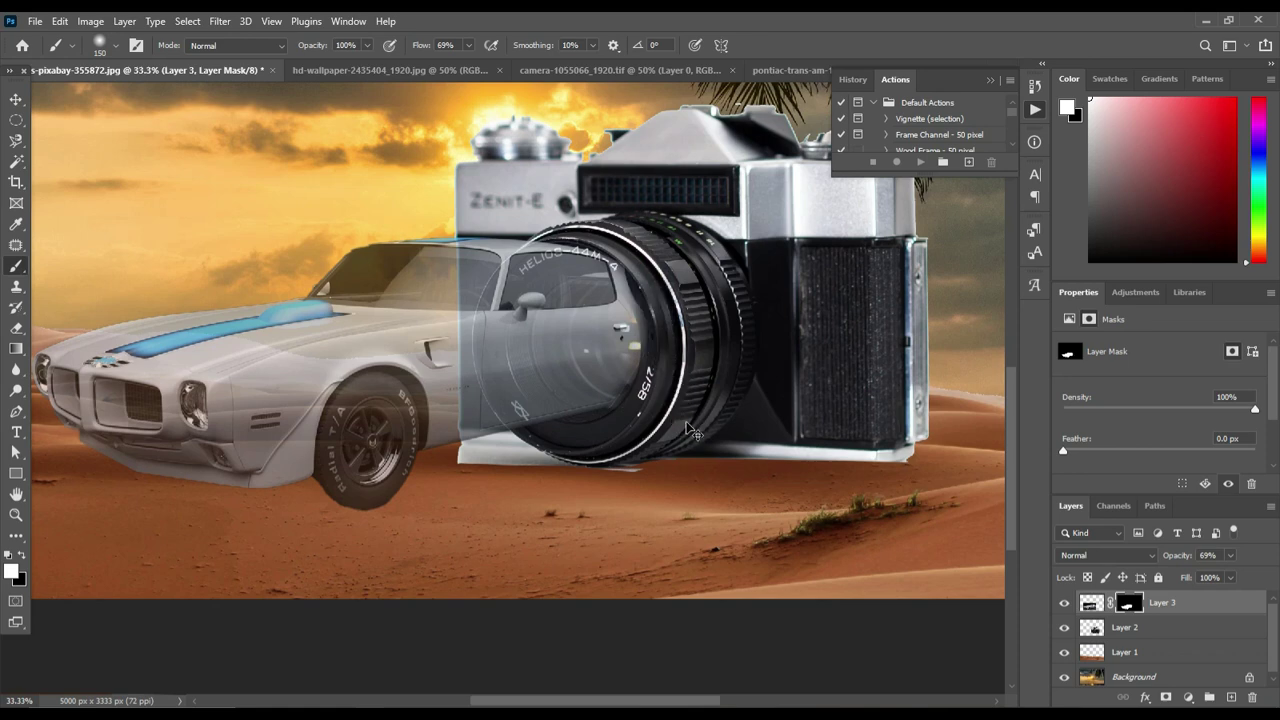
# Target the car layer's mask with the Eraser and touch up the car over the lens.
pyautogui.click(1065, 627)
pyautogui.click(1065, 627)
pyautogui.click(1130, 603)
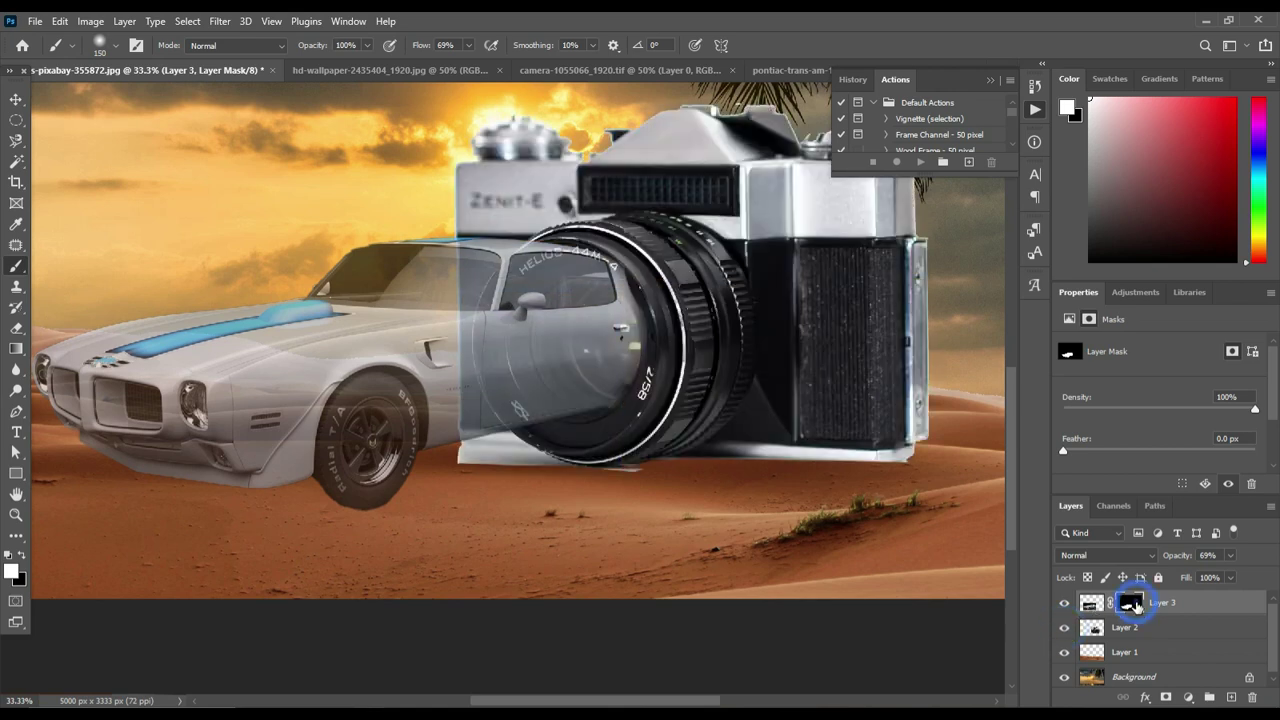
pyautogui.press('e')
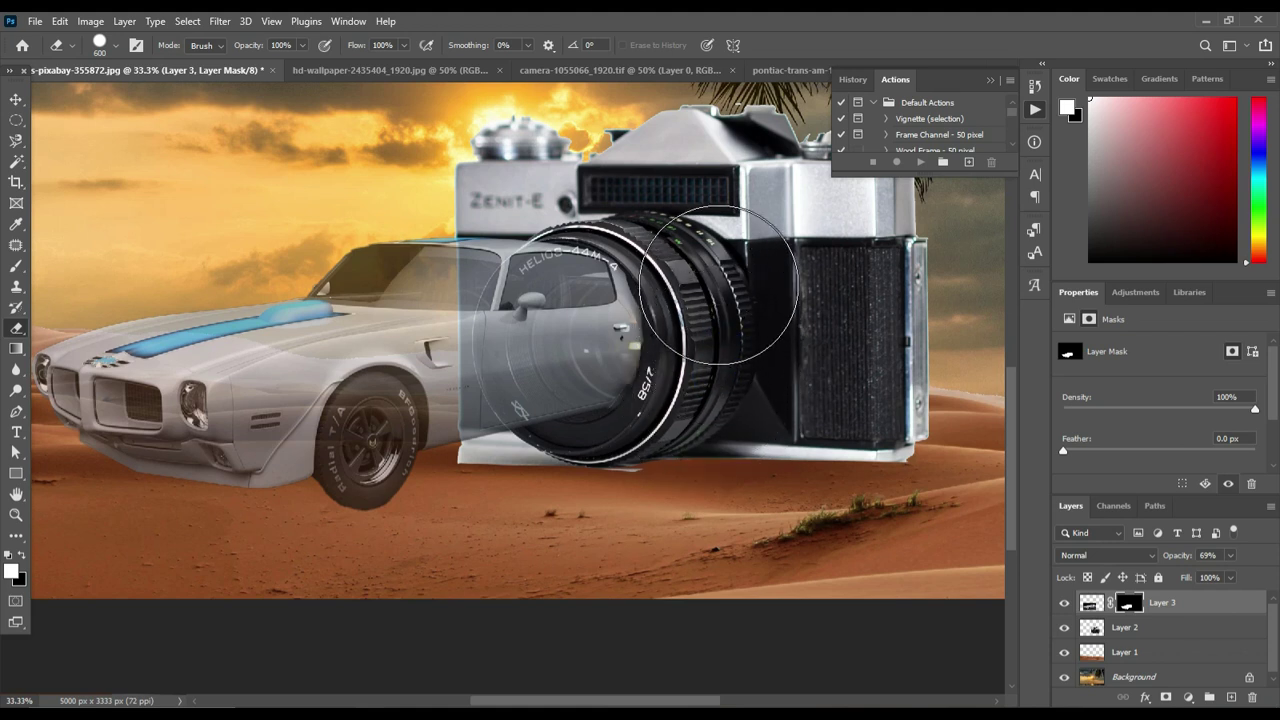
pyautogui.moveTo(713, 285); pyautogui.dragTo(713, 277)
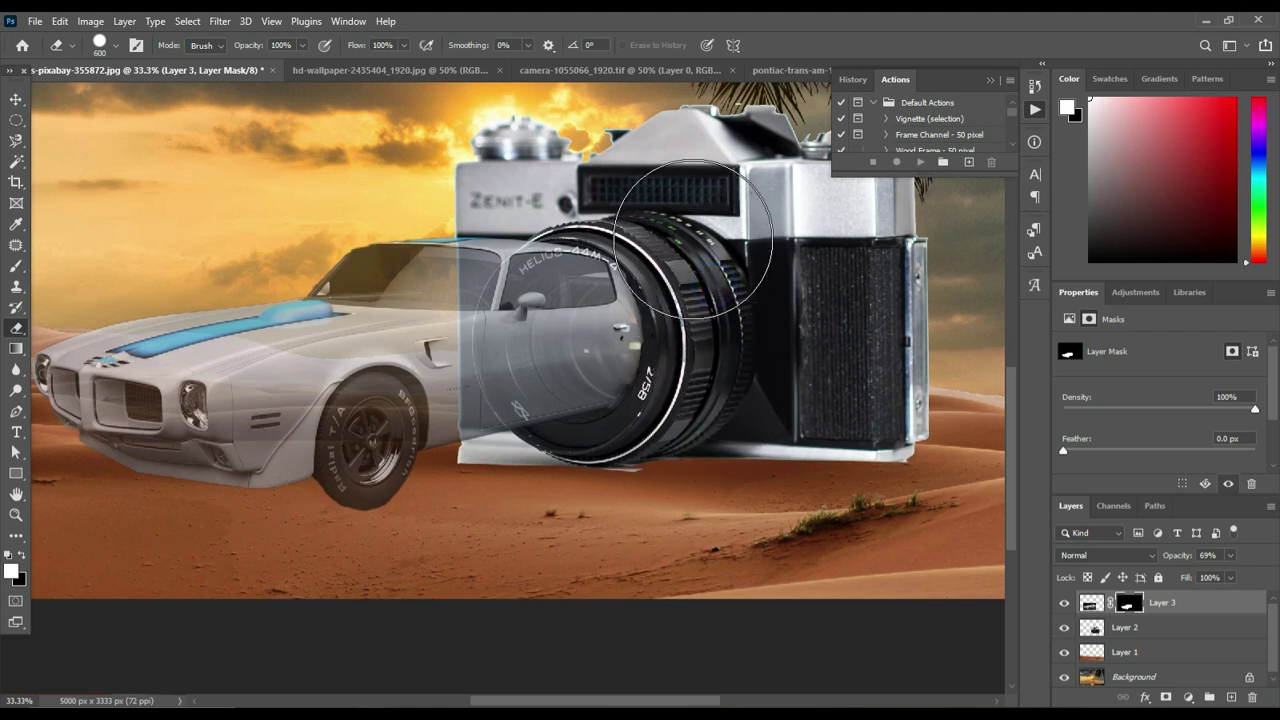
# Hide the car over the viewfinder, camera top and lower edge, keeping the ZENIT-E lettering.
pyautogui.click(663, 205)
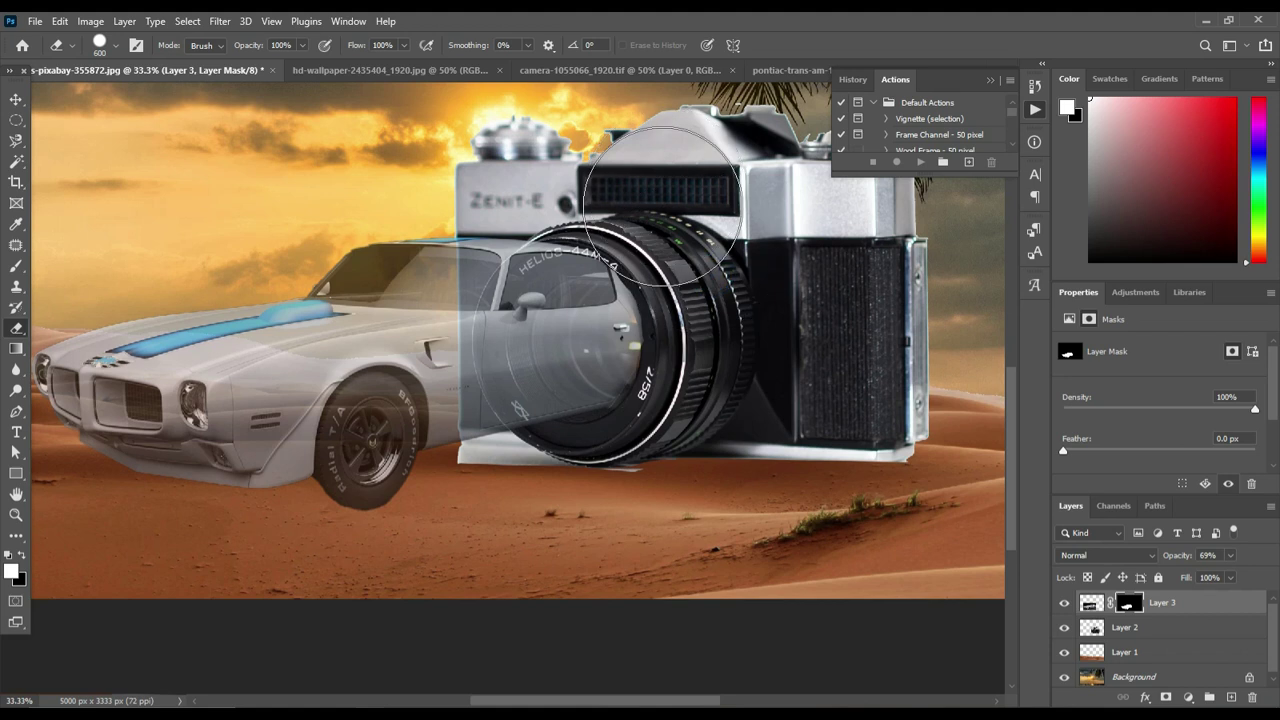
pyautogui.click(660, 201)
pyautogui.click(651, 193)
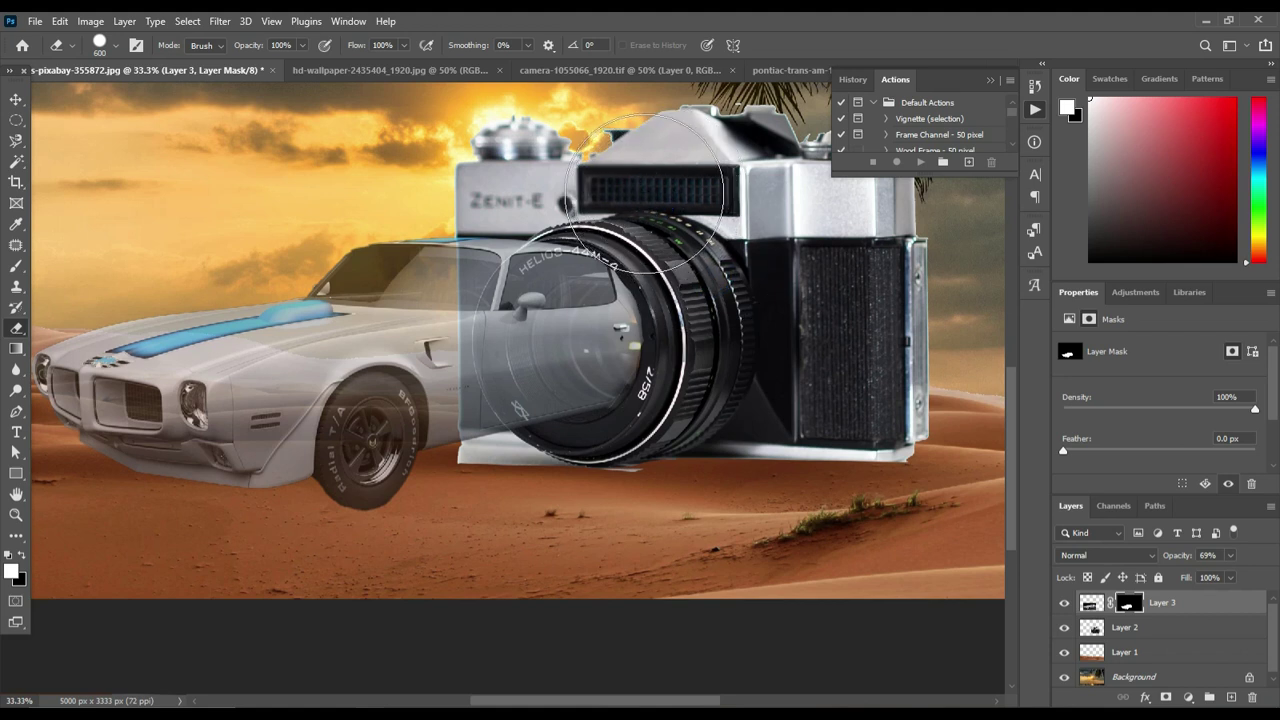
pyautogui.click(642, 192)
pyautogui.click(627, 189)
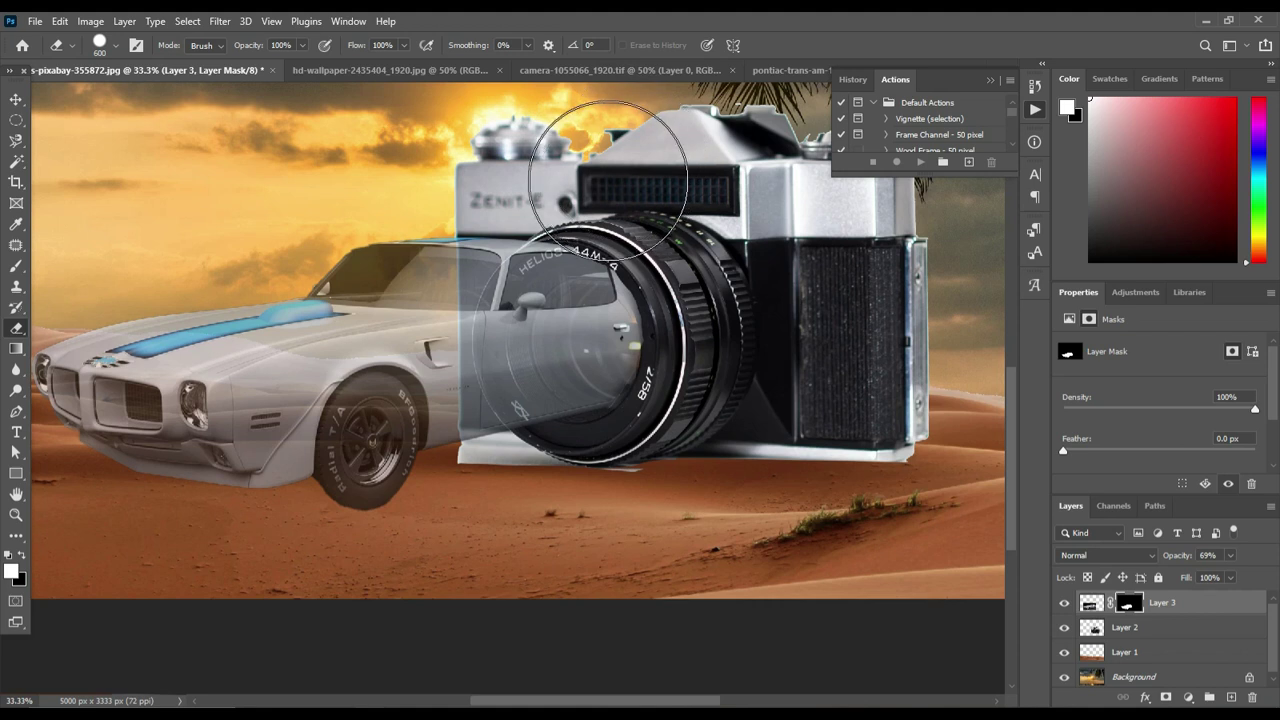
pyautogui.click(610, 169)
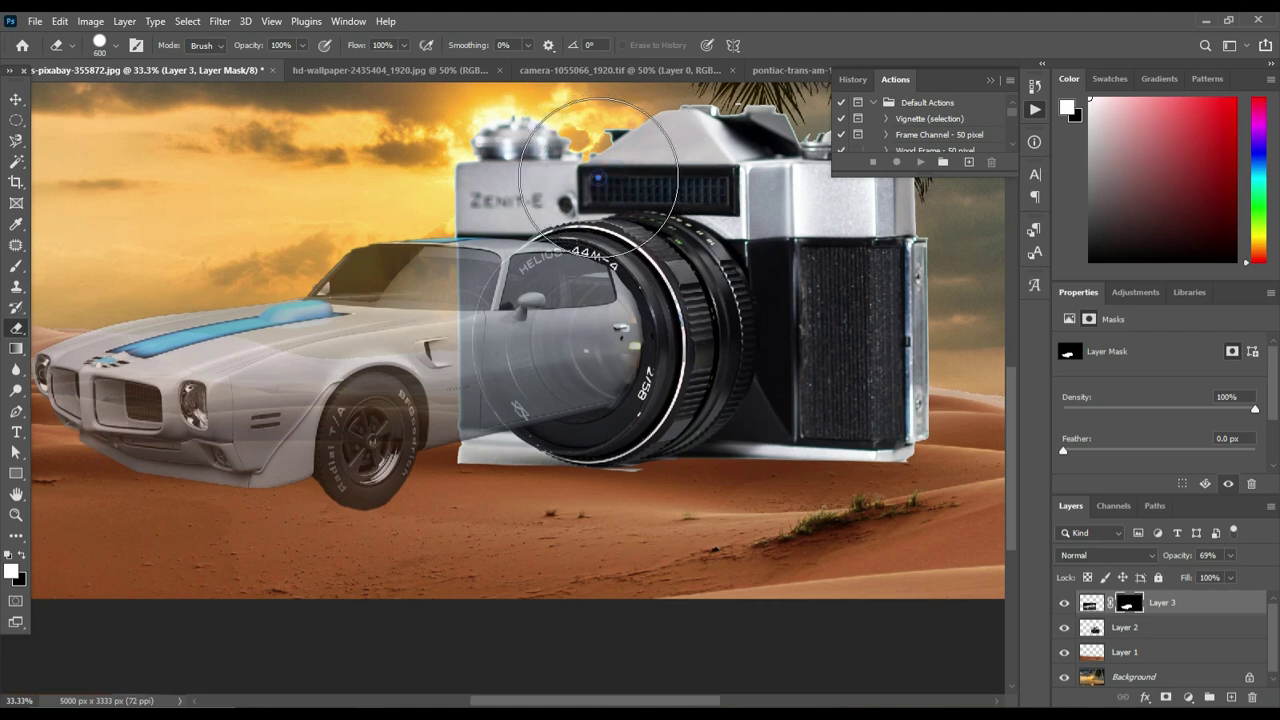
pyautogui.click(600, 178)
pyautogui.click(666, 209)
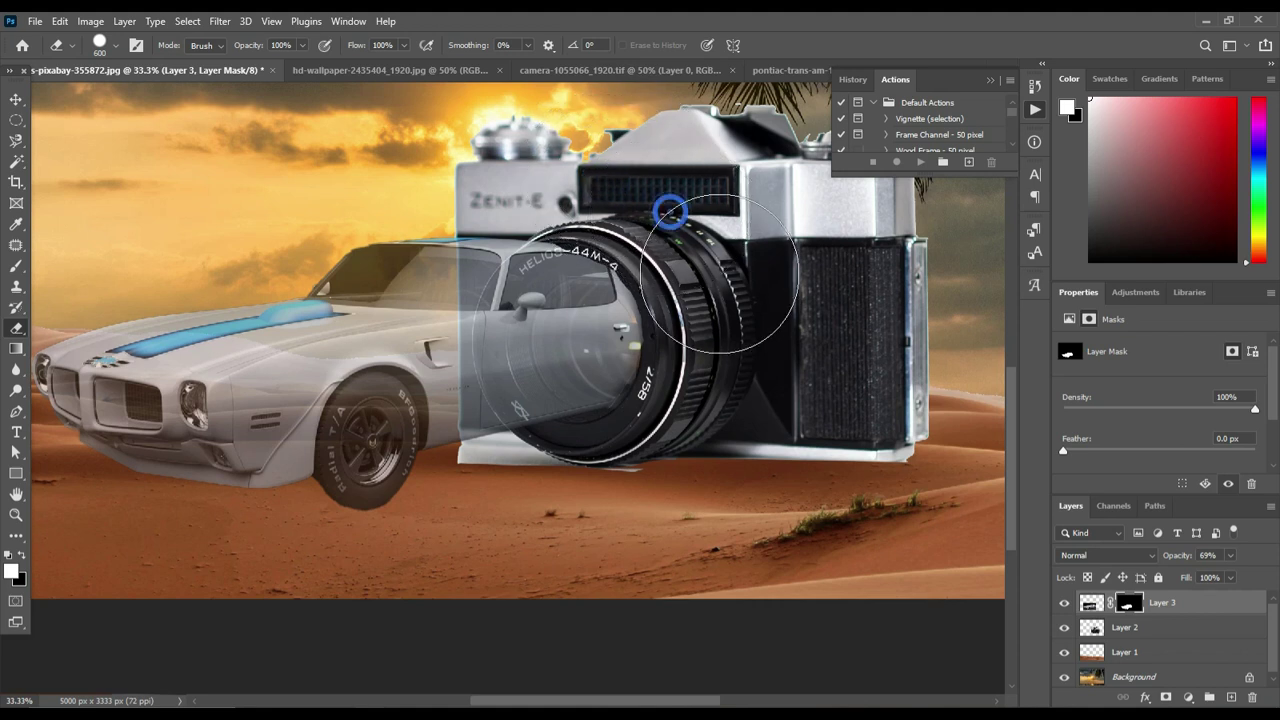
pyautogui.click(578, 171)
pyautogui.click(578, 171)
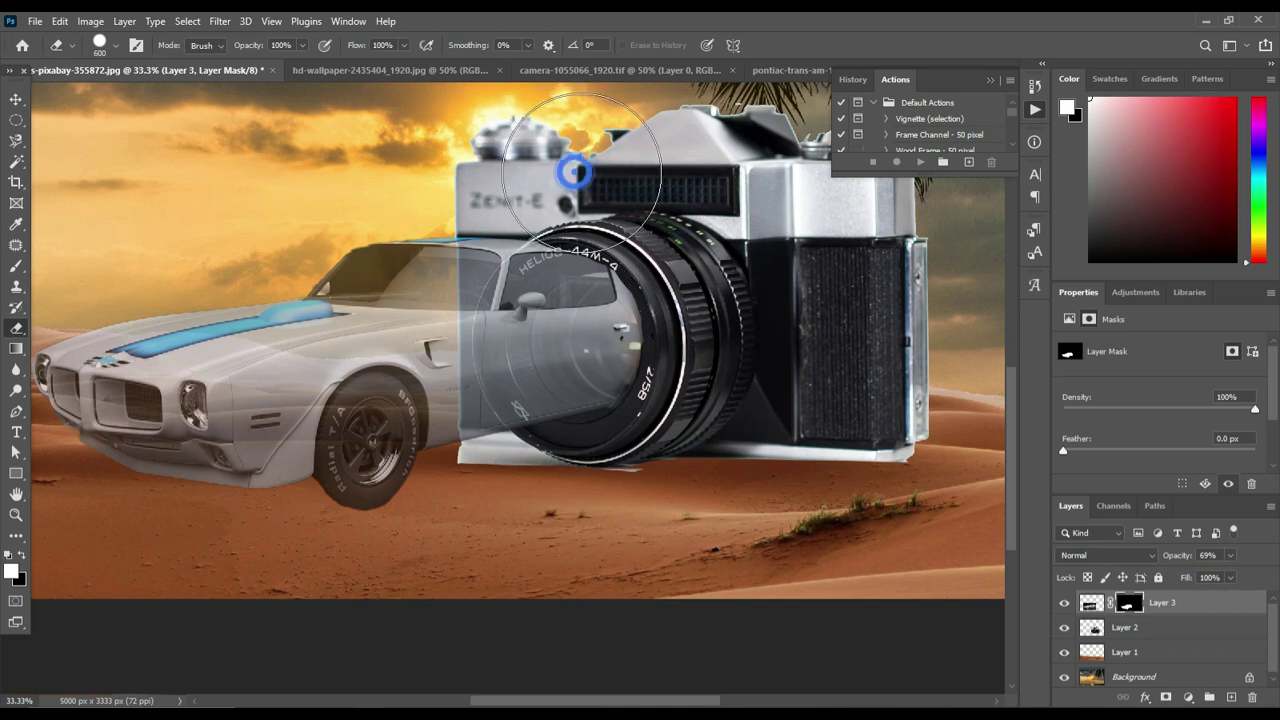
pyautogui.click(670, 224)
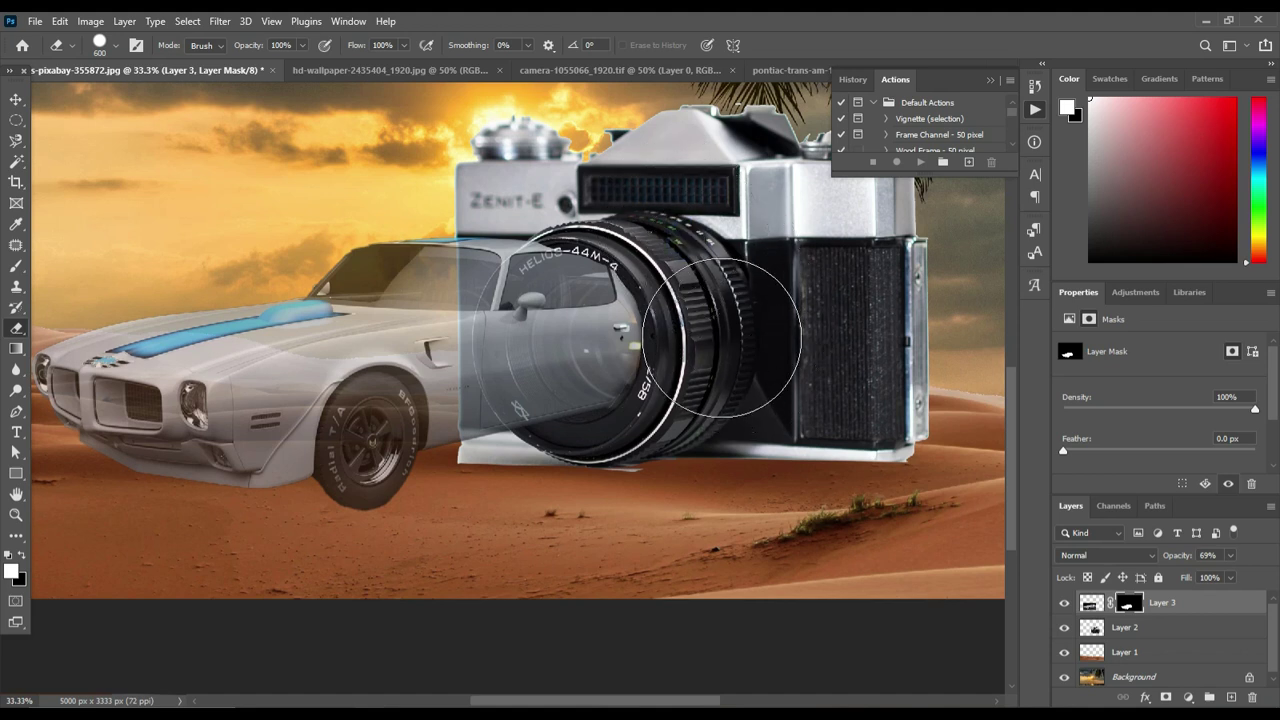
pyautogui.click(722, 338)
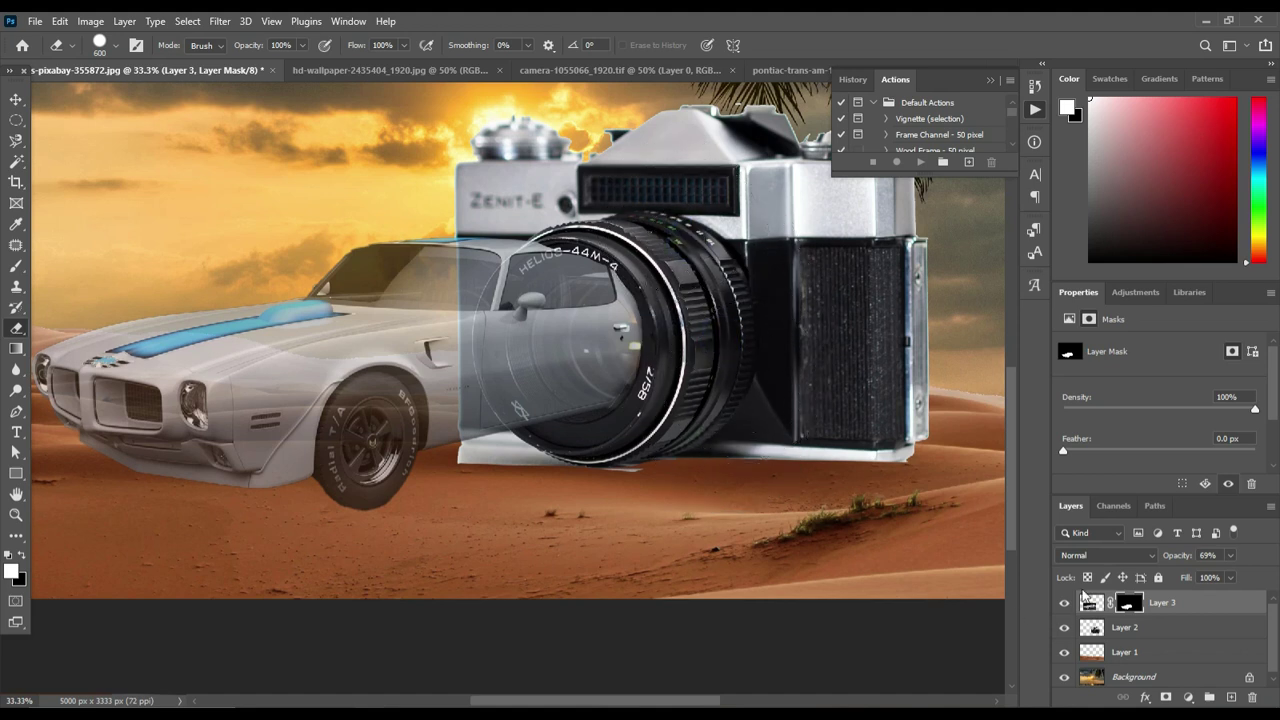
# Set the car layer's opacity to 100% and zoom to fit the whole image.
pyautogui.moveTo(1178, 560); pyautogui.dragTo(1193, 563)
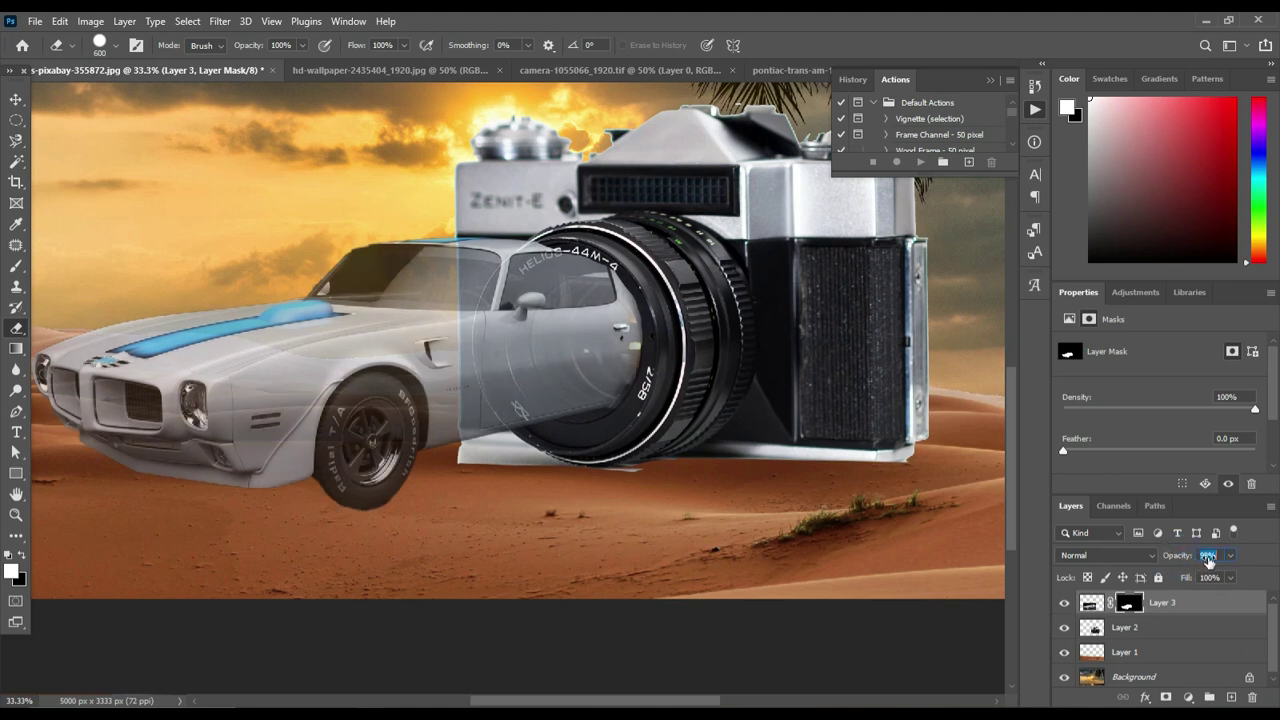
pyautogui.write('100')
pyautogui.press('Return')
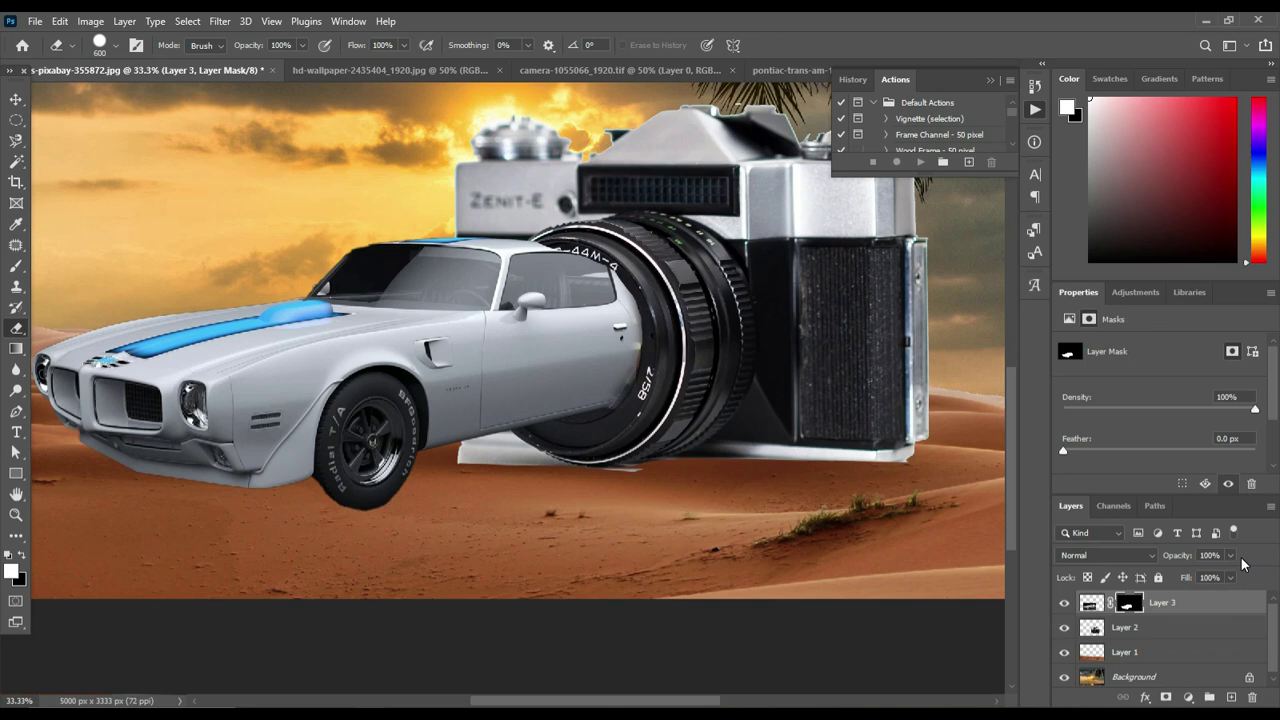
pyautogui.hotkey('ctrl', '0')
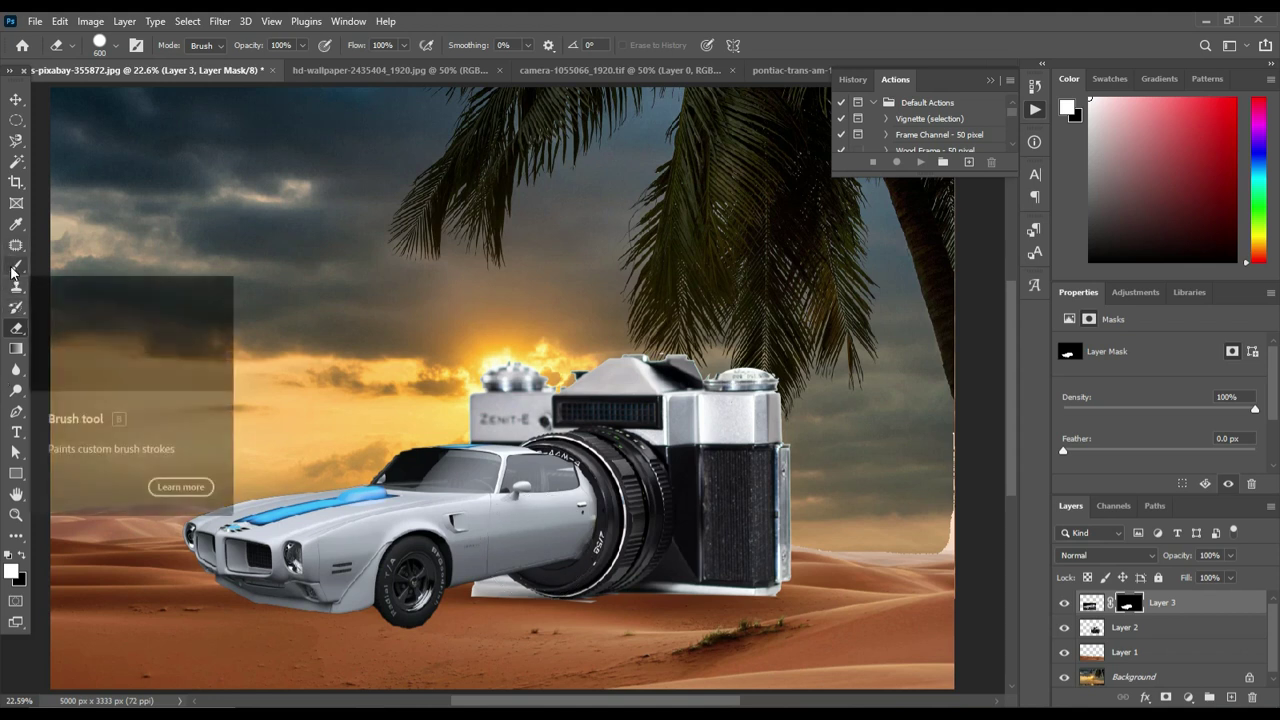
pyautogui.click(14, 267)
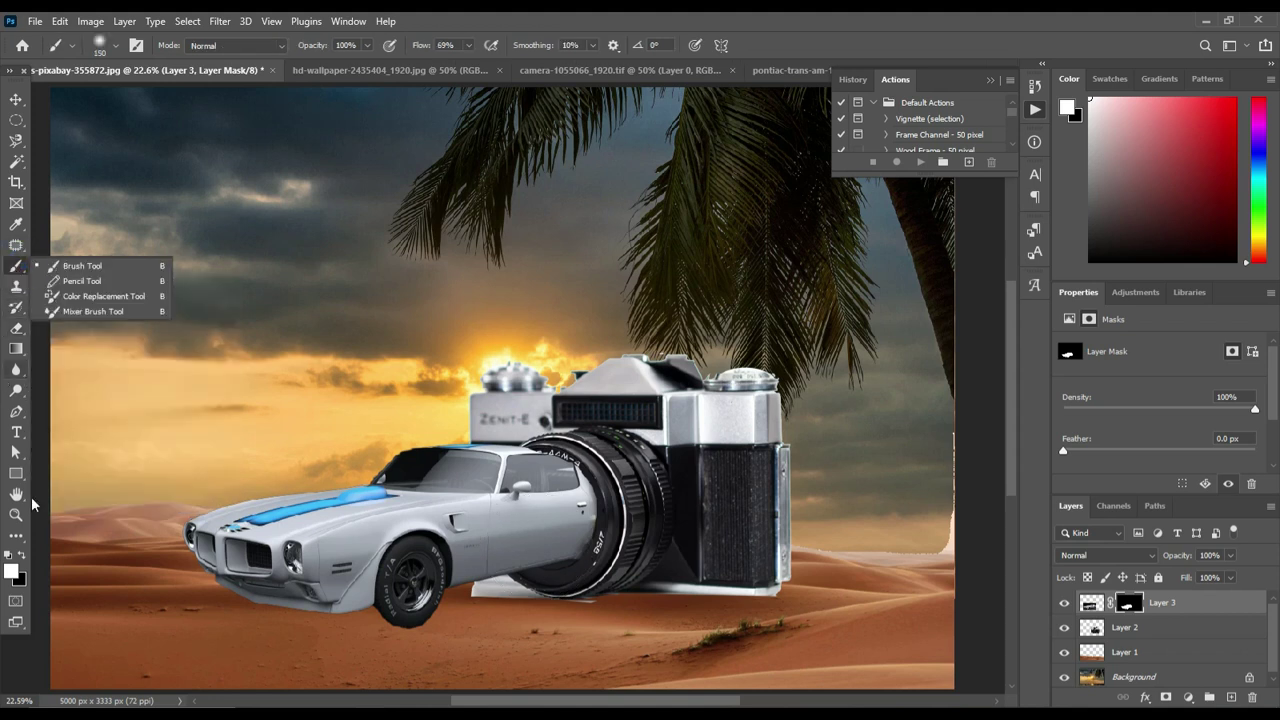
# Paint a trial black shadow under the front wheel on a new layer, then delete it.
pyautogui.click(23, 557)
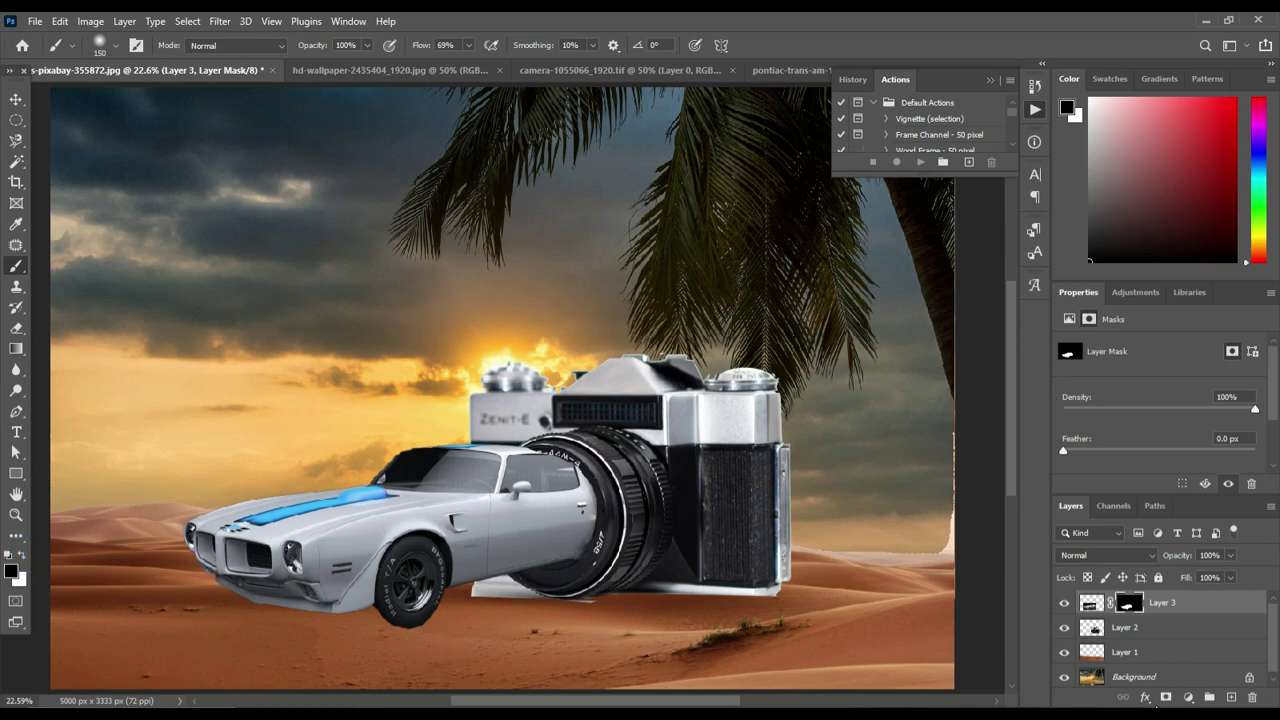
pyautogui.click(1231, 697)
pyautogui.press('x')
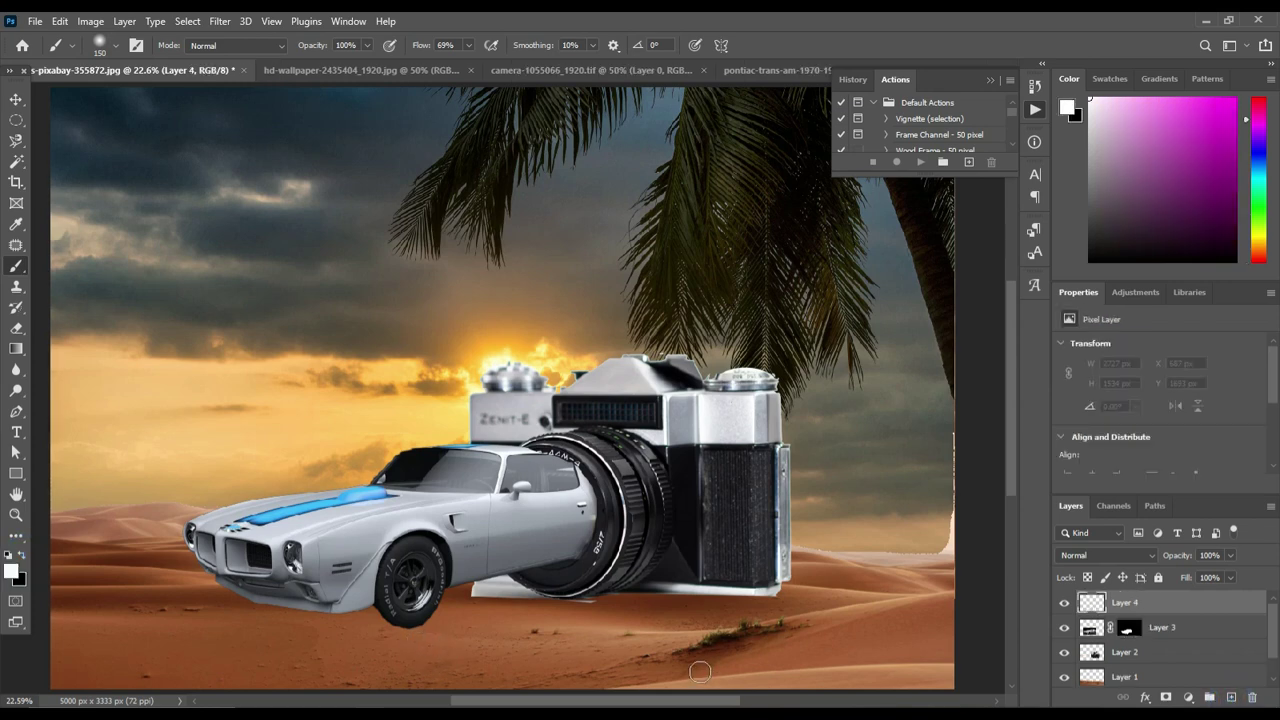
pyautogui.click(404, 642)
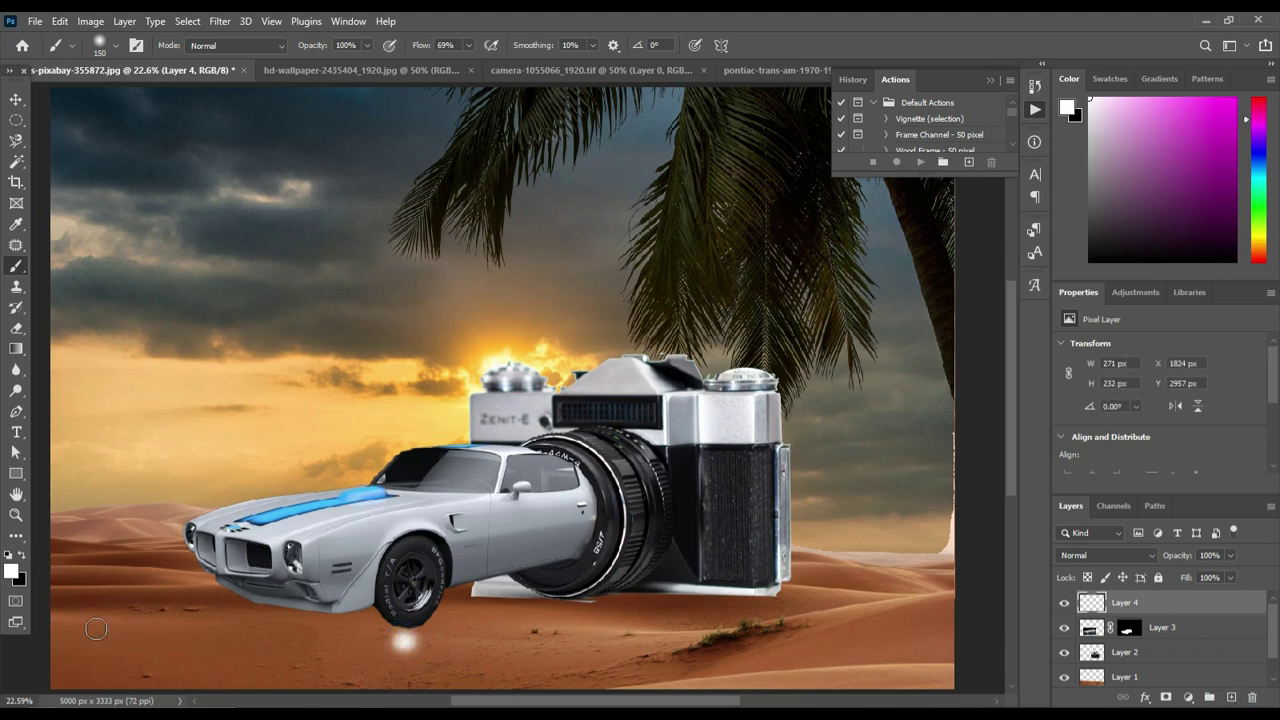
pyautogui.click(21, 555)
pyautogui.moveTo(412, 636); pyautogui.dragTo(425, 640)
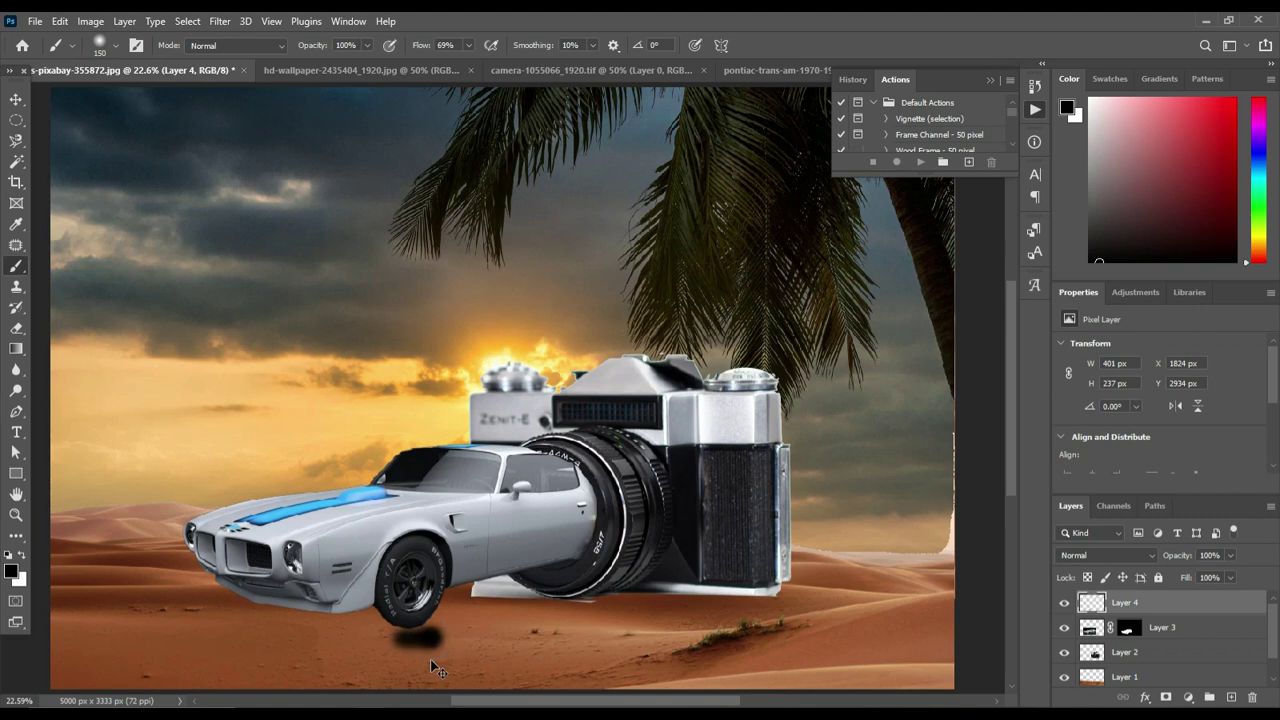
pyautogui.press('Delete')
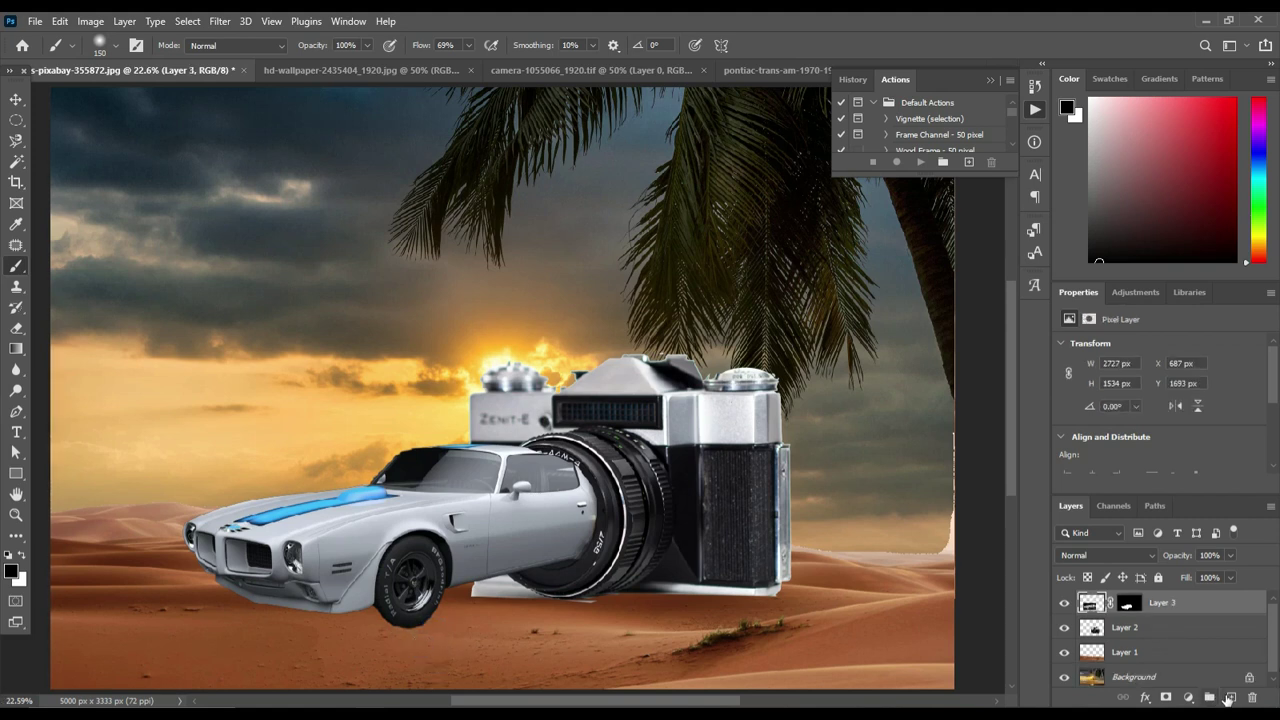
# Stretch a black dot on a new layer into a flat shadow under the camera, below Layer 2.
pyautogui.click(1229, 697)
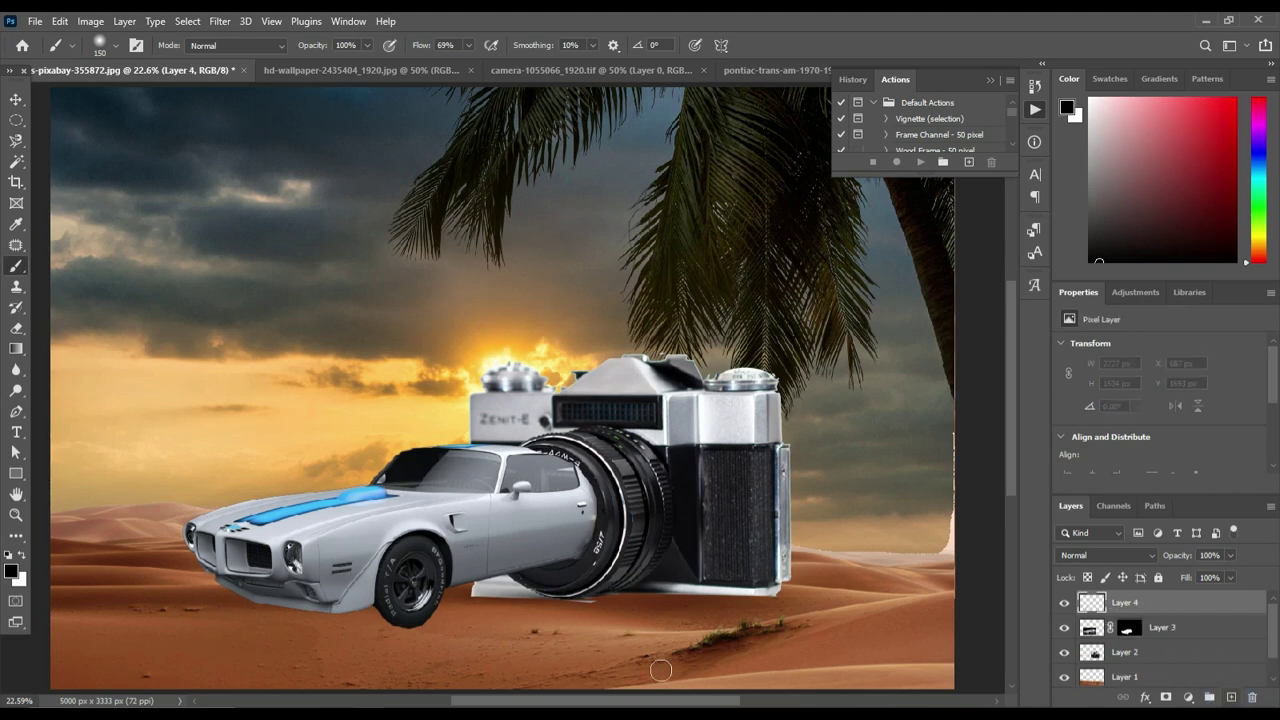
pyautogui.click(426, 643)
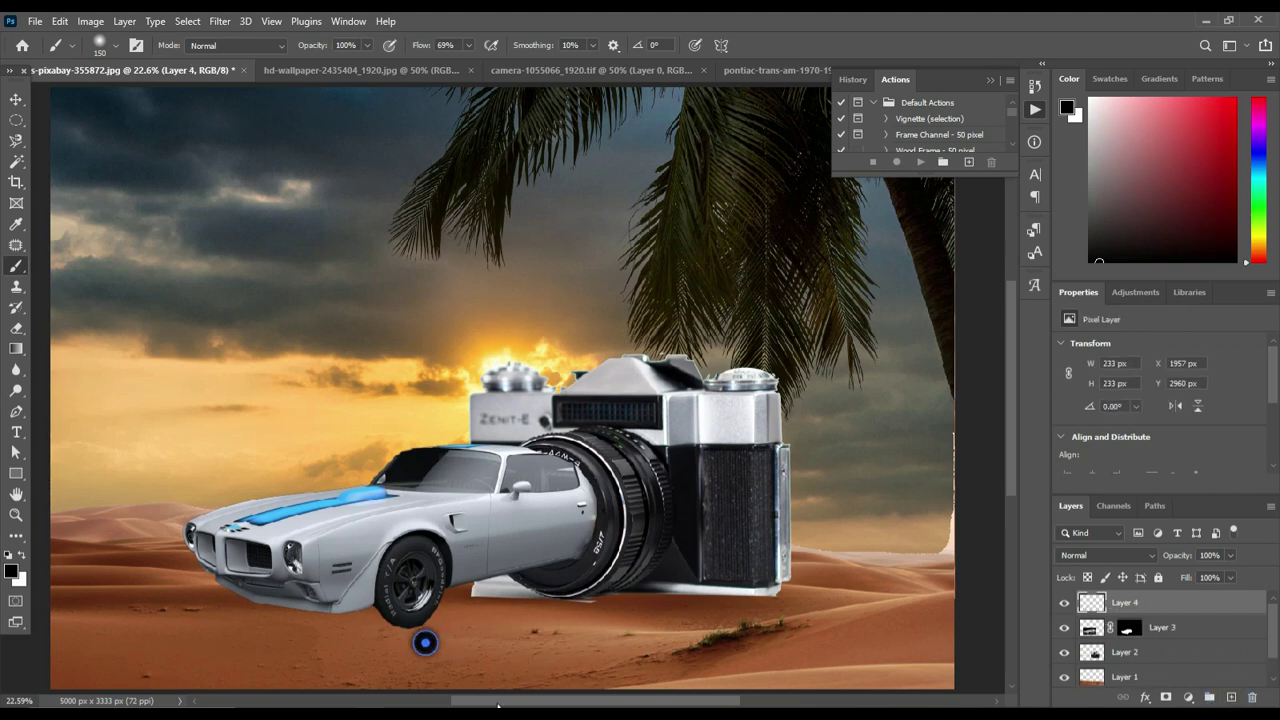
pyautogui.press('v')
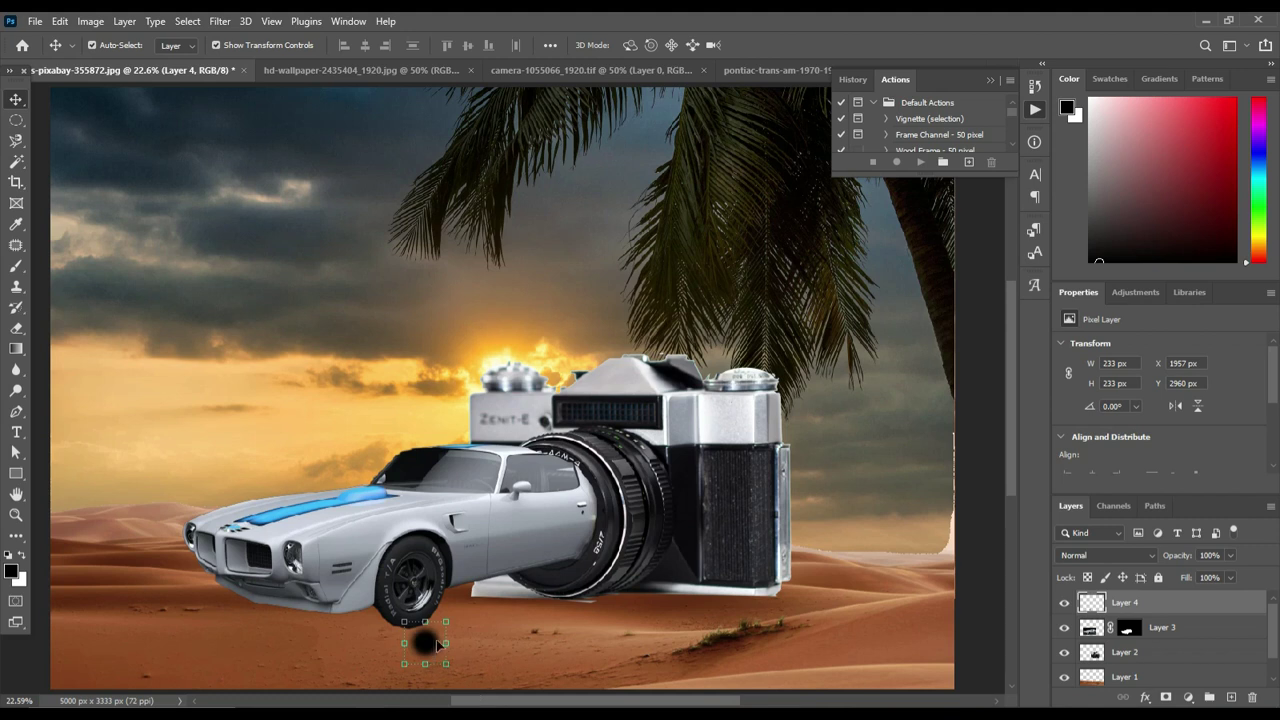
pyautogui.moveTo(446, 645); pyautogui.dragTo(719, 635)
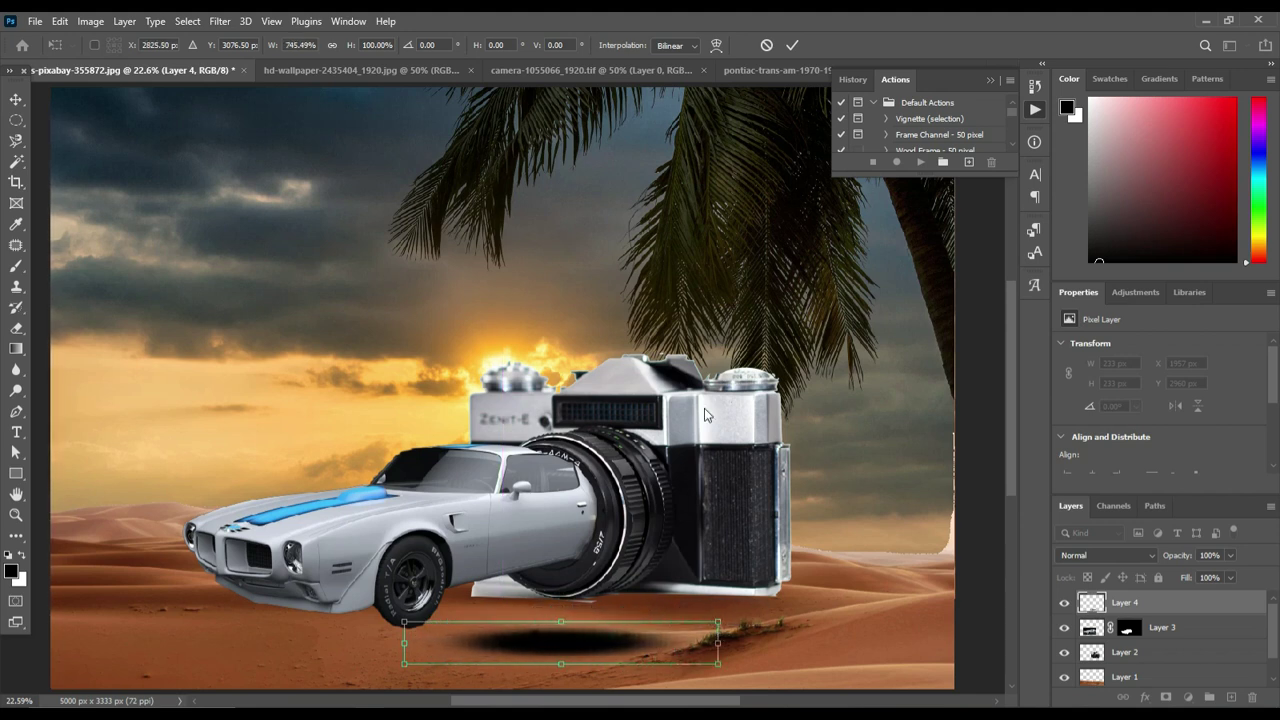
pyautogui.click(791, 47)
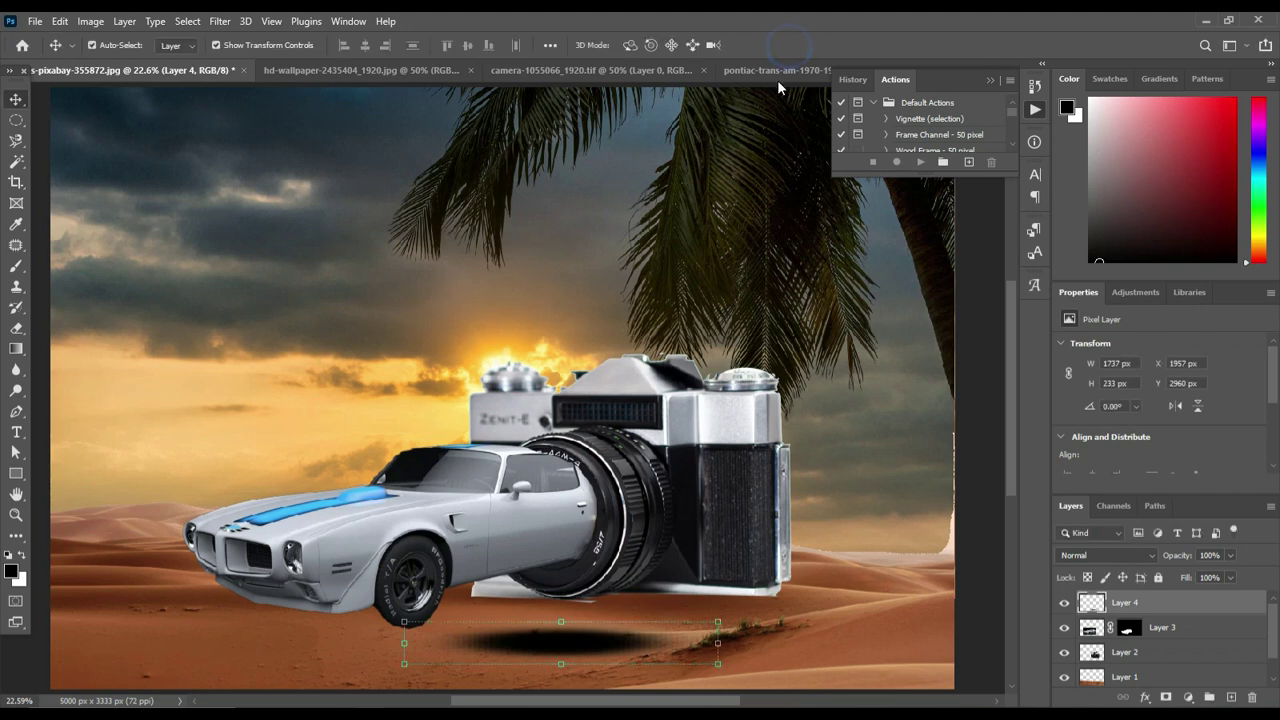
pyautogui.moveTo(593, 651); pyautogui.dragTo(707, 618)
pyautogui.moveTo(1135, 602); pyautogui.dragTo(1142, 658)
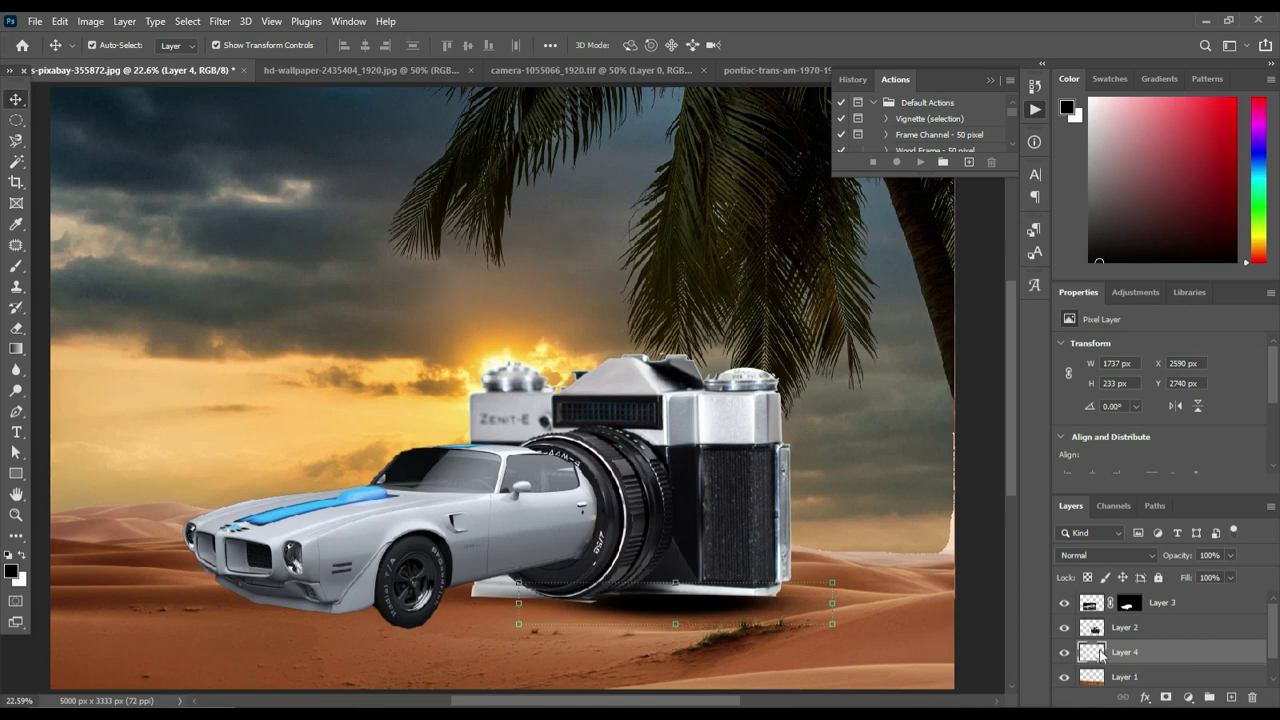
# Duplicate the shadow layer as Layer 4 copy and move it under the car.
pyautogui.rightClick(1101, 655)
pyautogui.click(1031, 657)
pyautogui.rightClick(1129, 650)
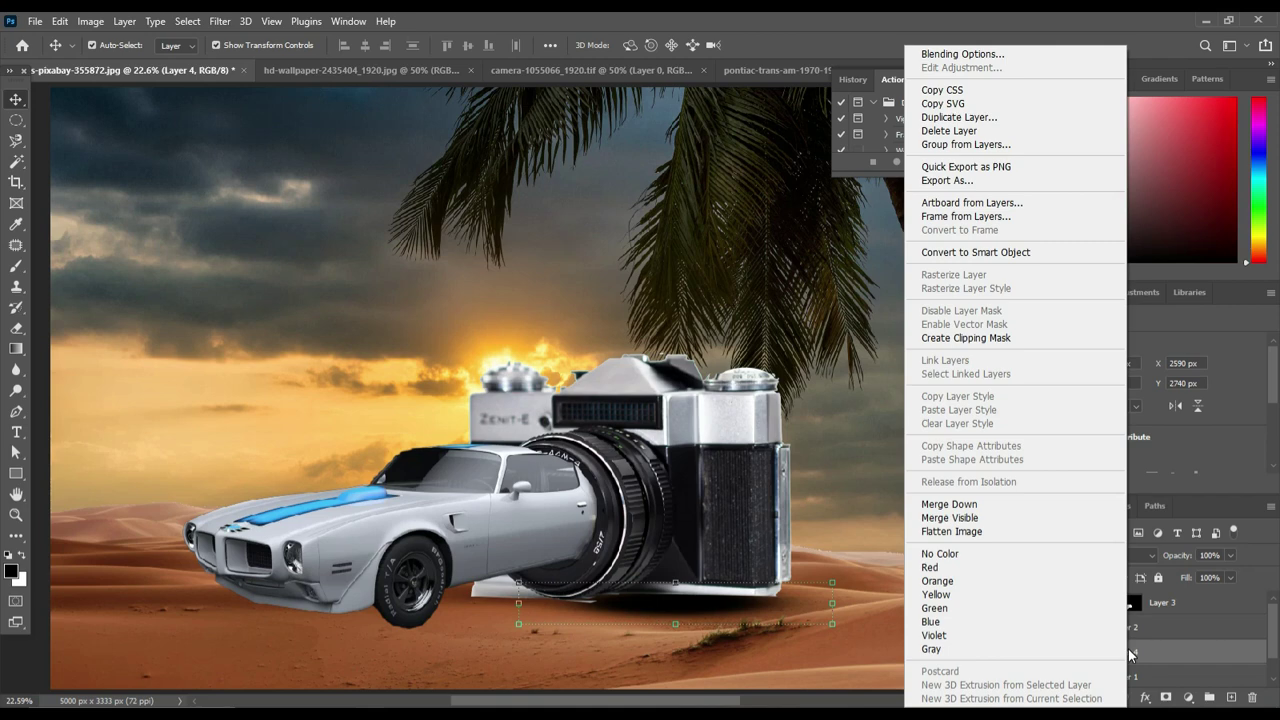
pyautogui.click(1158, 655)
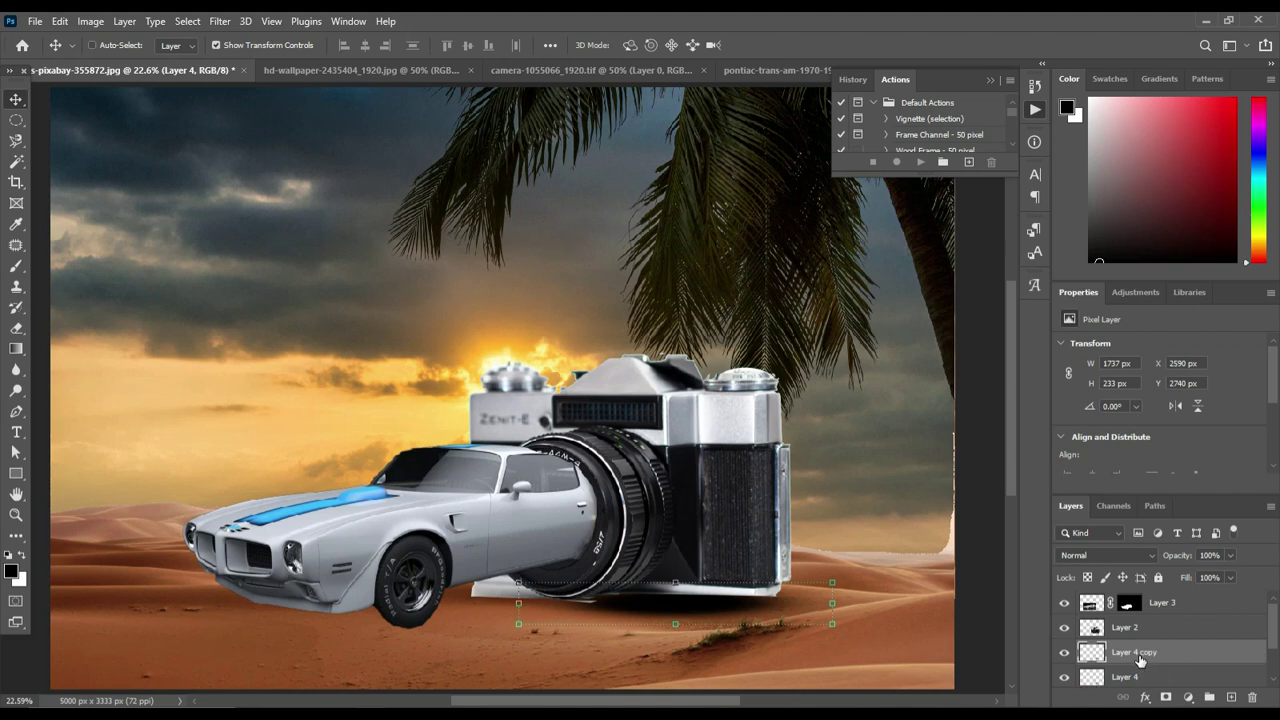
pyautogui.hotkey('ctrl', 'j')
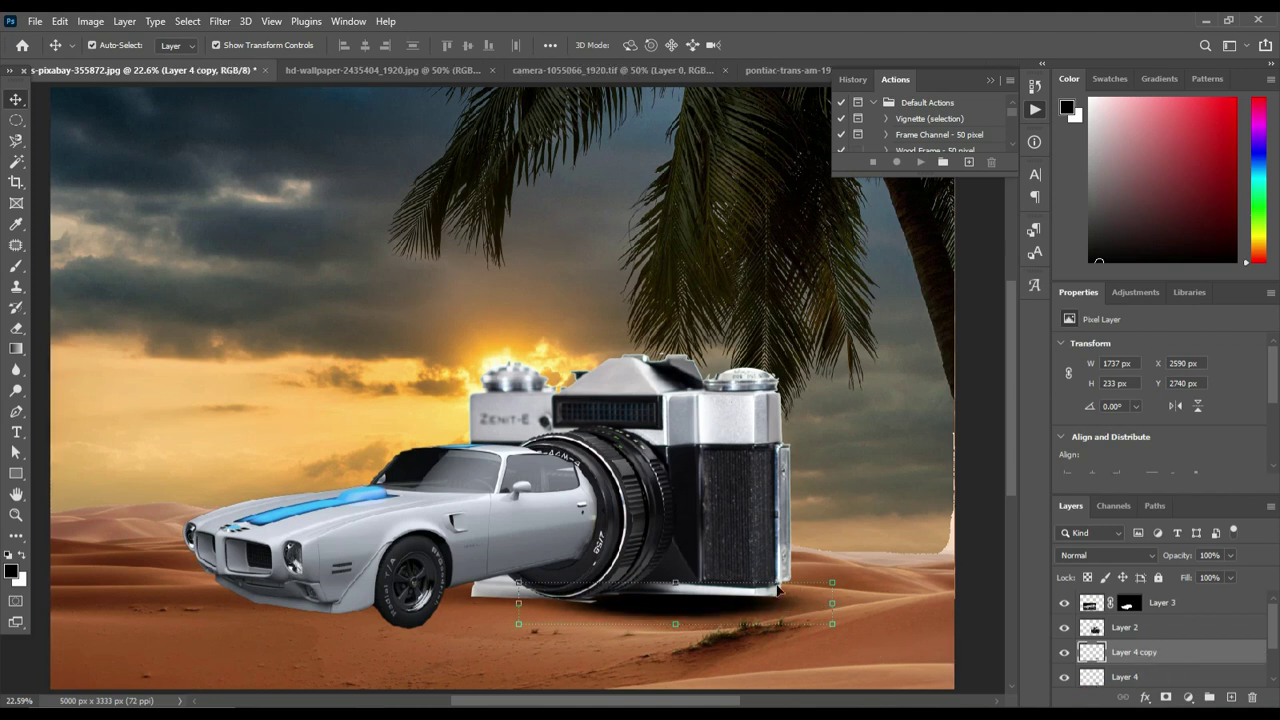
pyautogui.moveTo(700, 610)
pyautogui.mouseDown()
pyautogui.moveTo(407, 637)
pyautogui.moveTo(424, 636)
pyautogui.mouseUp()
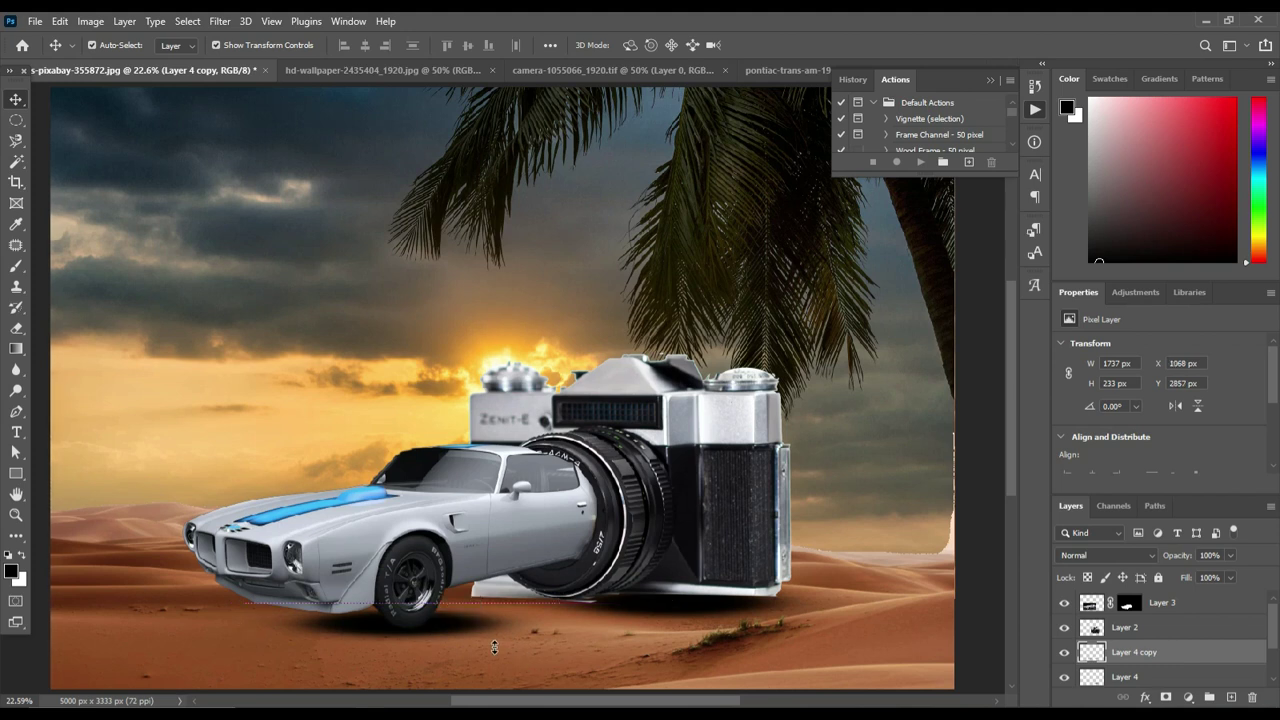
# Rotate the copied shadow about -13.4°, widen it, and nudge it under the car.
pyautogui.hotkey('ctrl', 't')
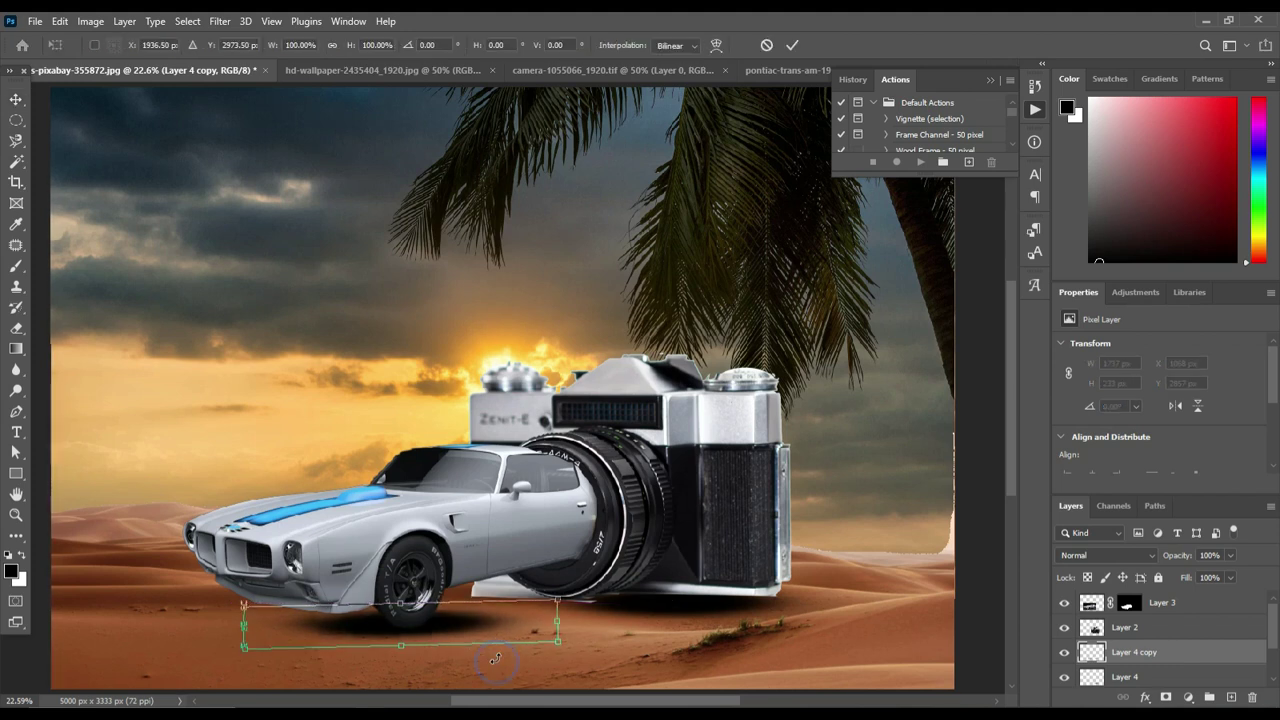
pyautogui.moveTo(493, 656); pyautogui.dragTo(500, 630)
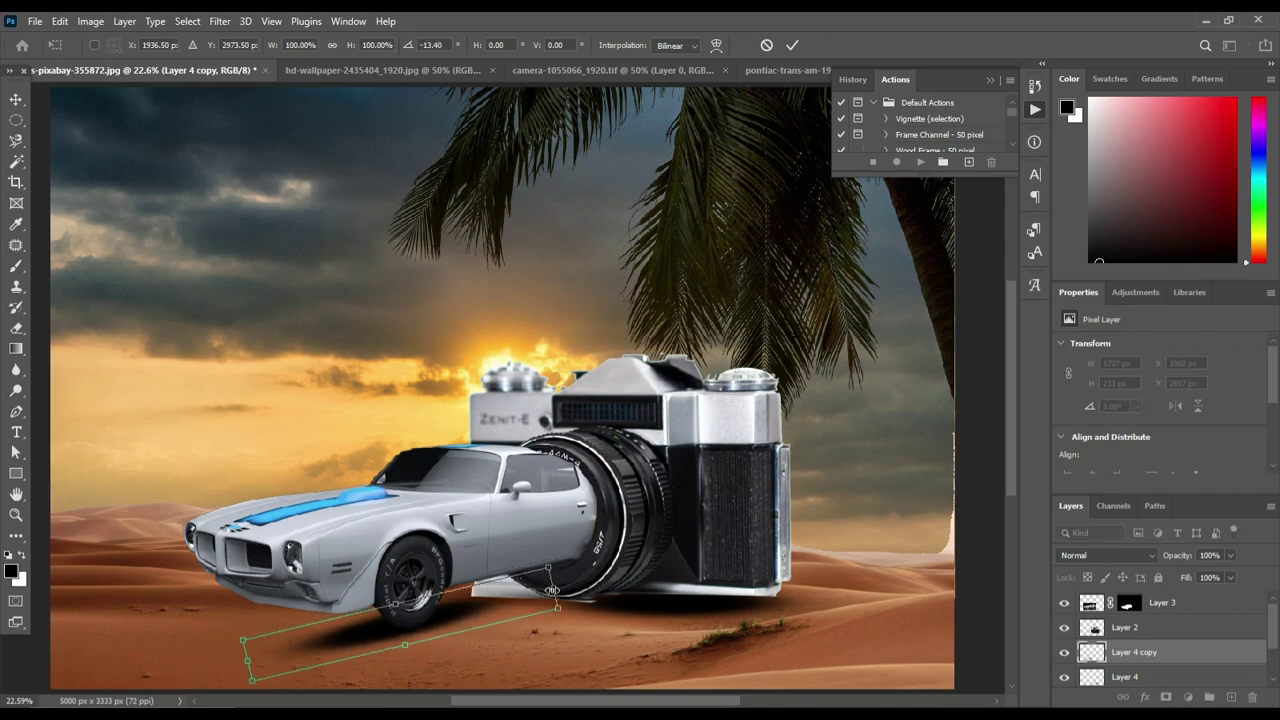
pyautogui.moveTo(562, 587); pyautogui.dragTo(592, 576)
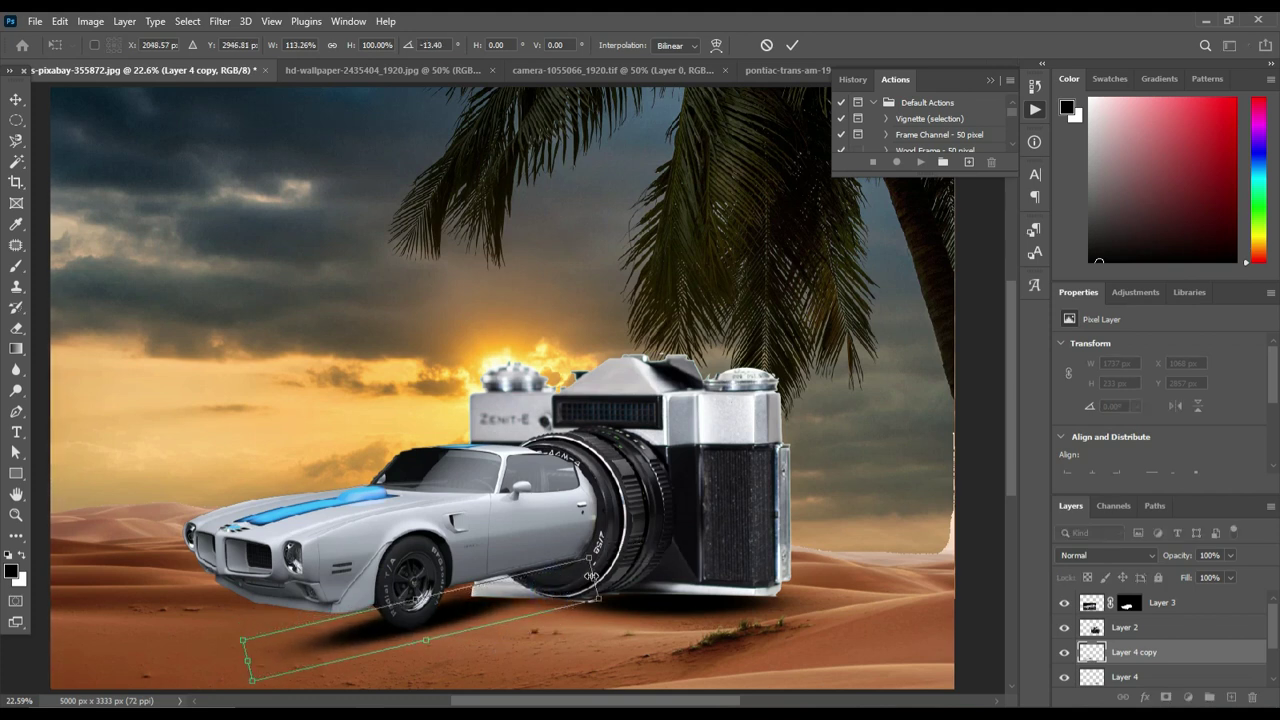
pyautogui.moveTo(474, 609); pyautogui.dragTo(484, 602)
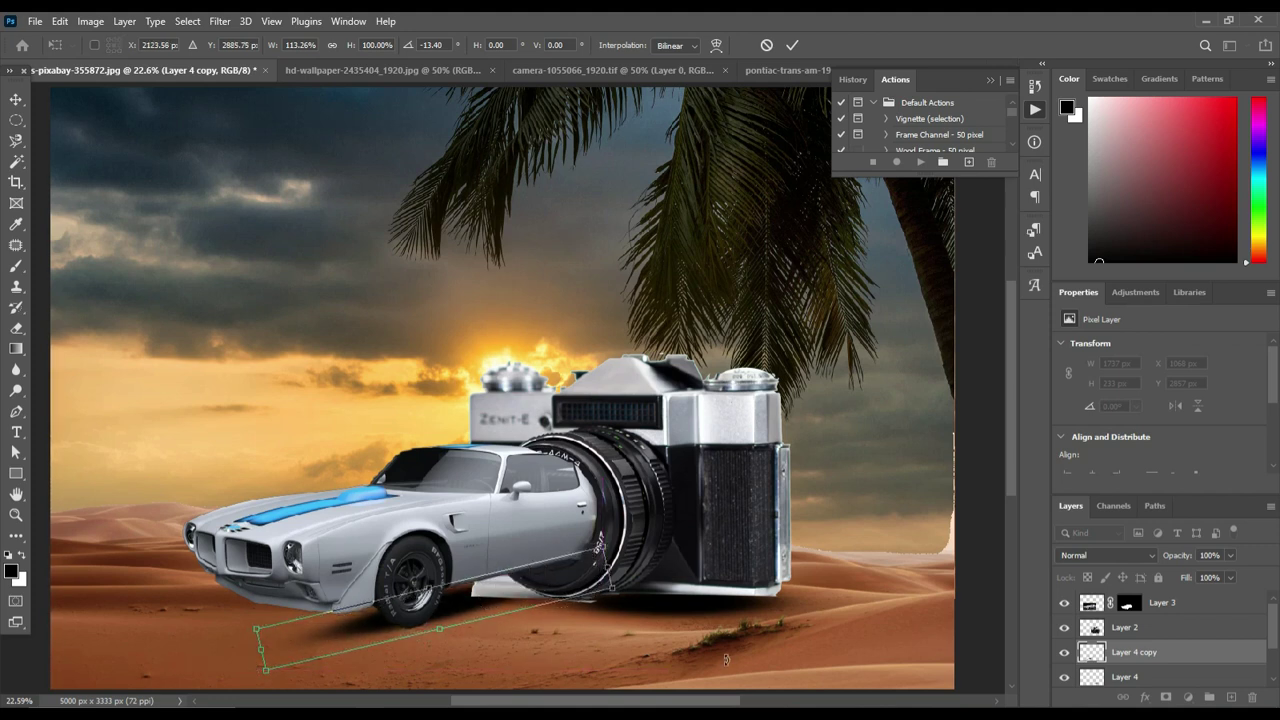
pyautogui.click(888, 652)
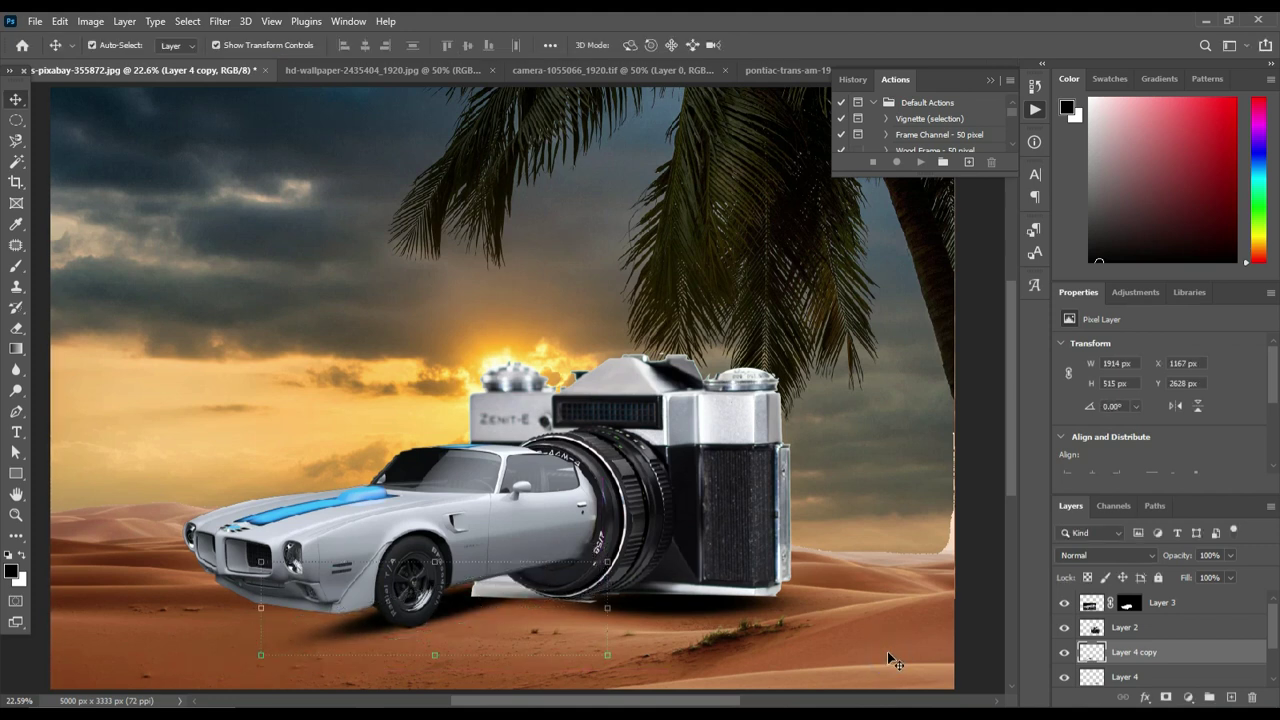
# Move Layer 3, Layer 2, Layer 4 copy and Layer 4 right together, then zoom out.
pyautogui.click(866, 353)
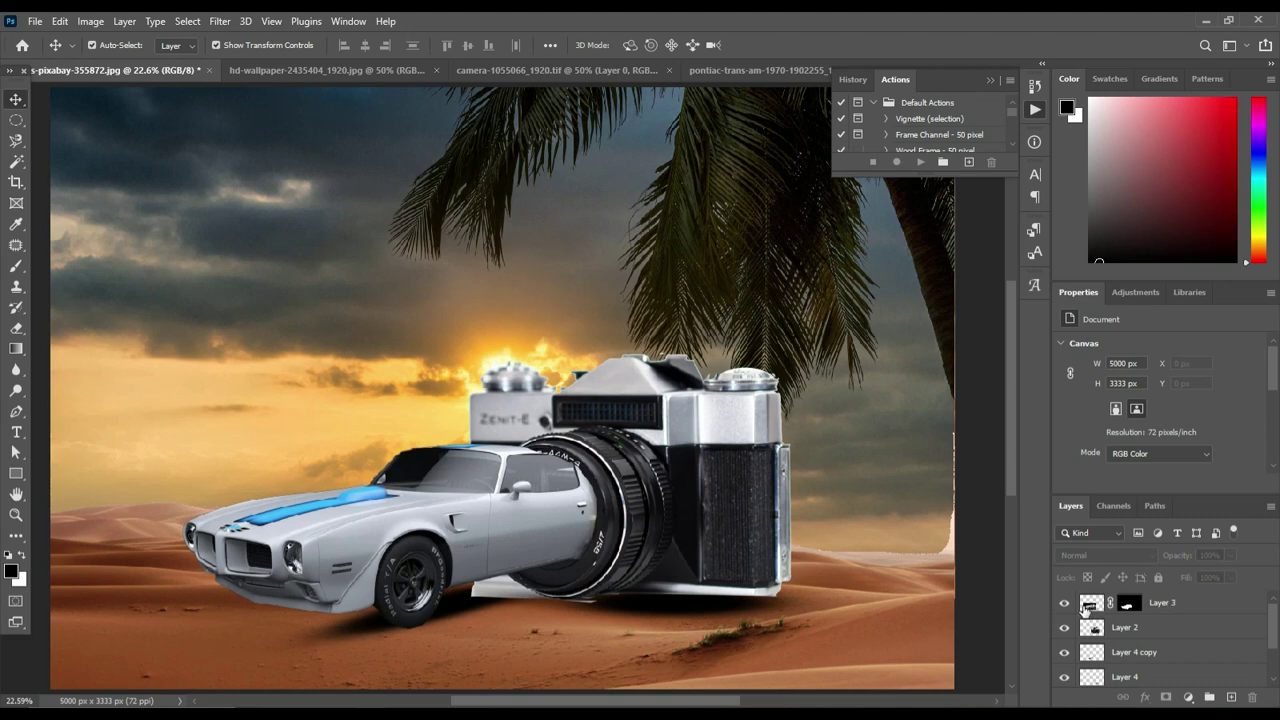
pyautogui.click(1086, 606)
pyautogui.keyDown('shift'); pyautogui.click(1091, 627); pyautogui.keyUp('shift')
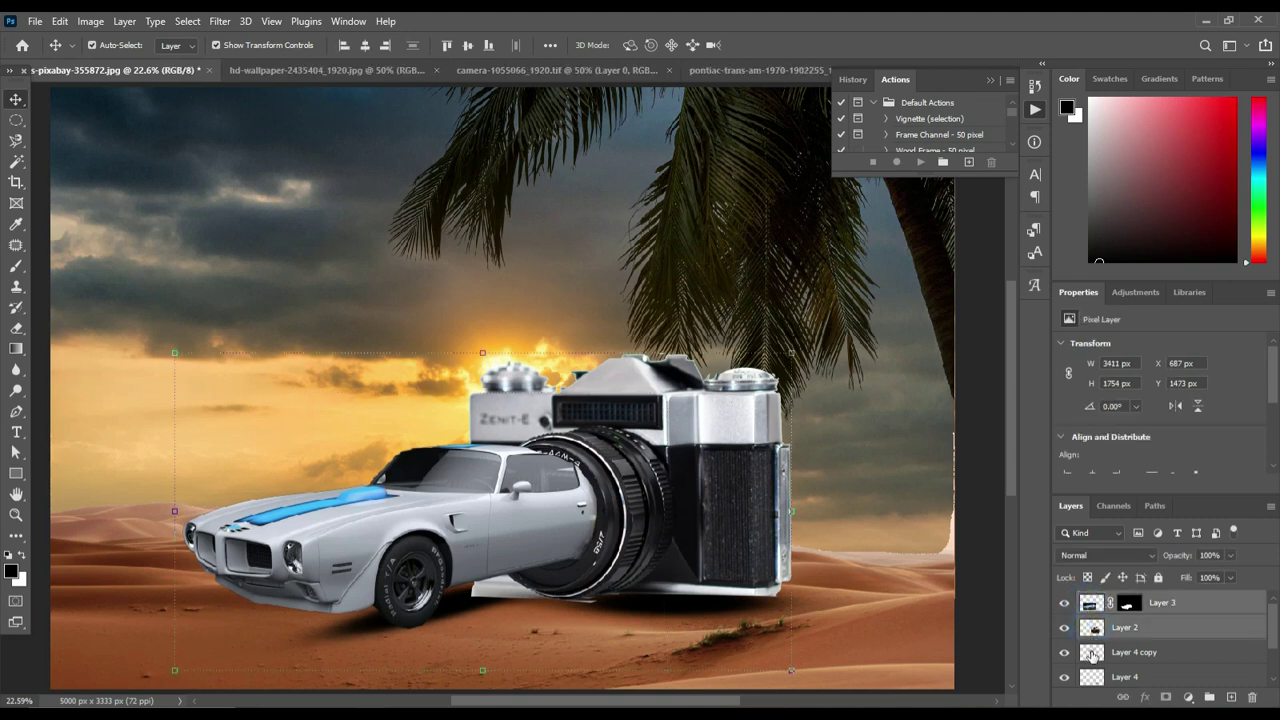
pyautogui.keyDown('shift'); pyautogui.click(1092, 652); pyautogui.keyUp('shift')
pyautogui.keyDown('shift'); pyautogui.click(1093, 677); pyautogui.keyUp('shift')
pyautogui.moveTo(662, 497); pyautogui.dragTo(716, 491)
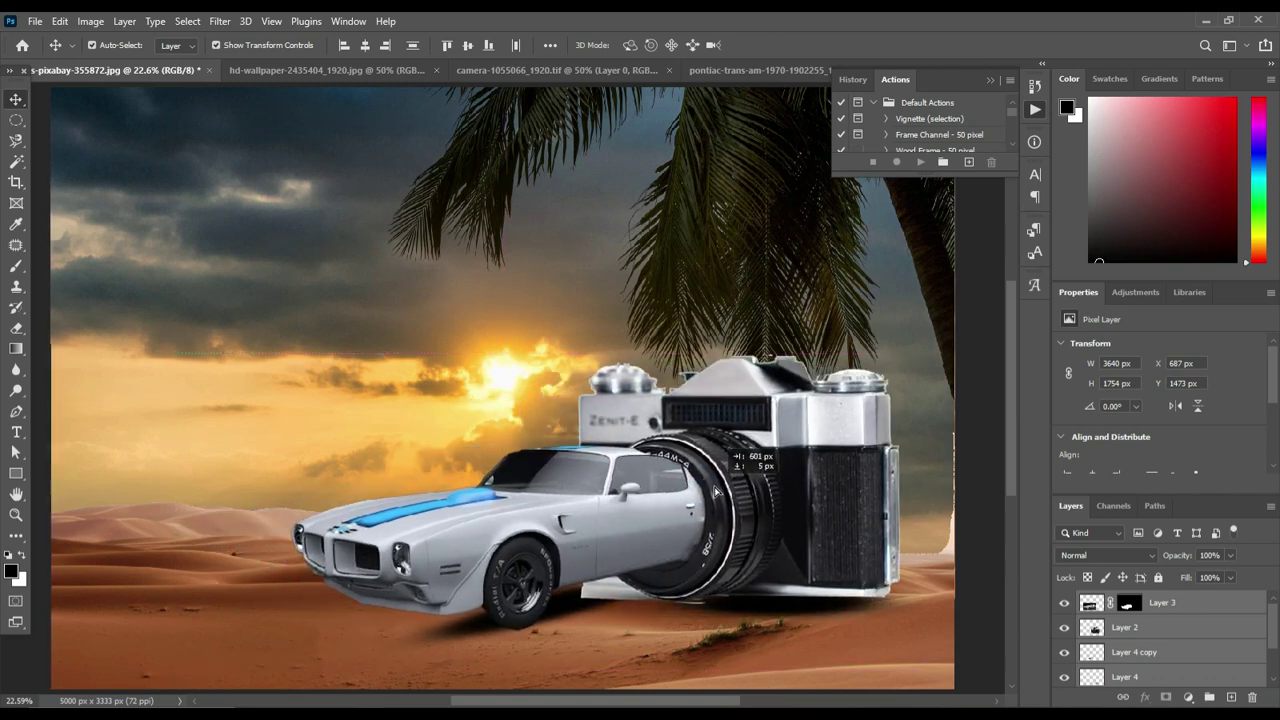
pyautogui.hotkey('ctrl', '-')
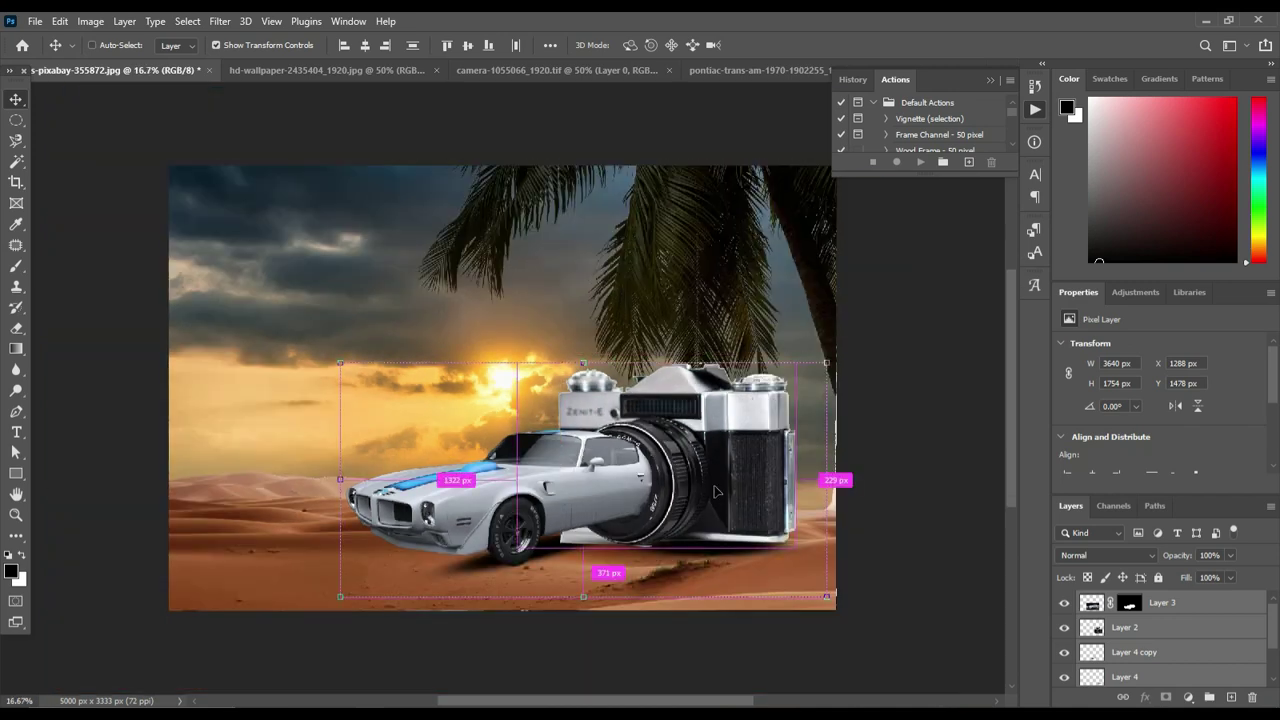
pyautogui.keyDown('ctrl'); pyautogui.click(925, 605); pyautogui.keyUp('ctrl')
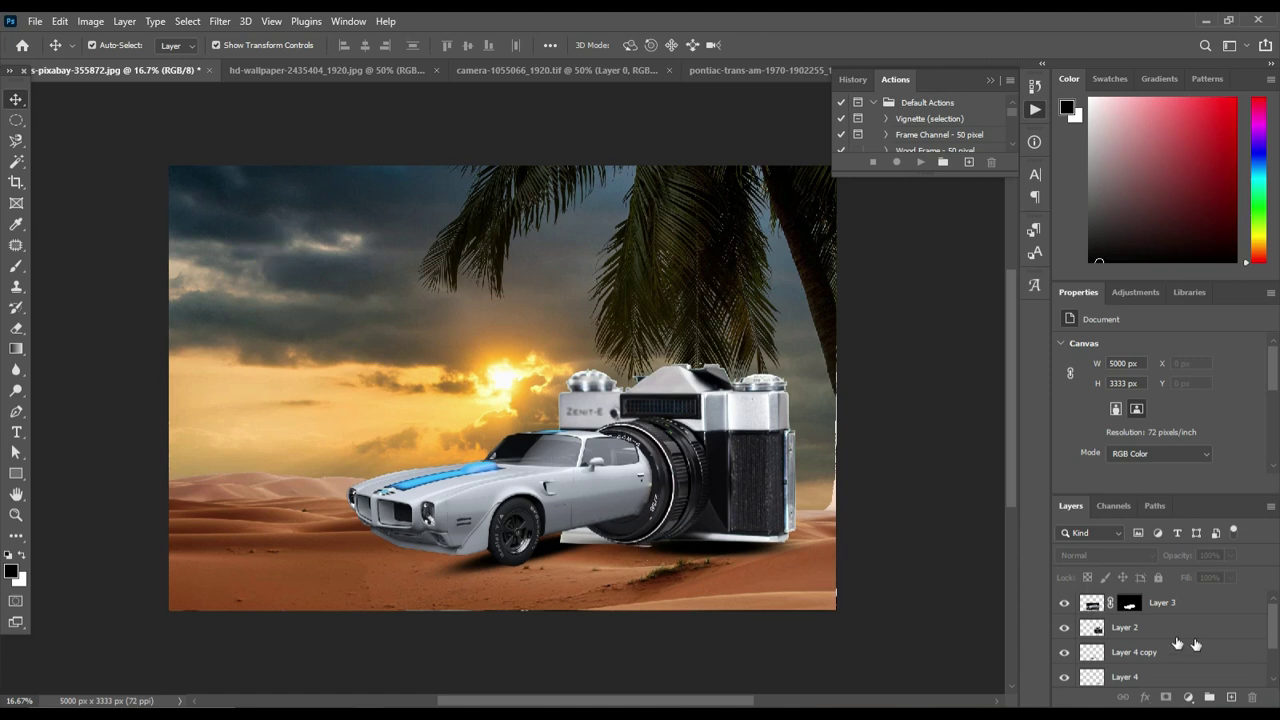
# Unlock the Background layer, converting it to Layer 0.
pyautogui.scroll(-2, 1180, 648)
pyautogui.doubleClick(1090, 676)
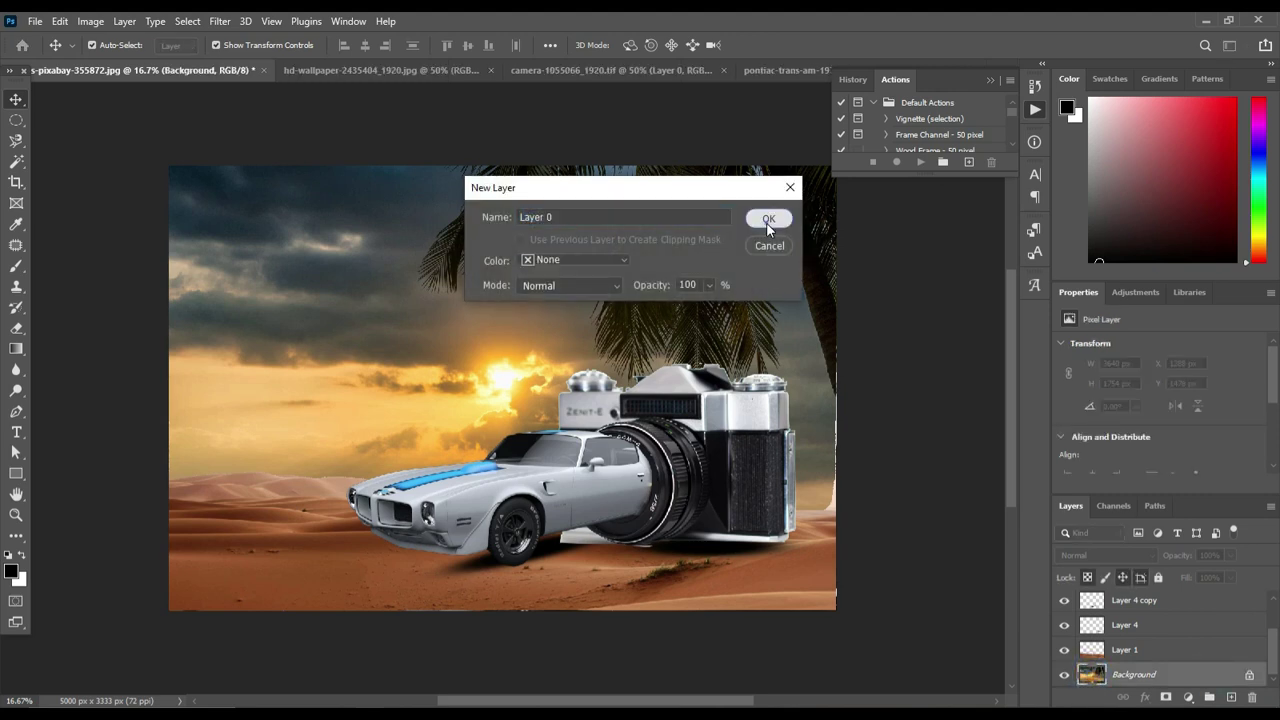
pyautogui.click(766, 220)
# Preview Dissolve, Normal and Linear Light blend modes, leaving Layer 0 set to Darken.
pyautogui.click(1110, 557)
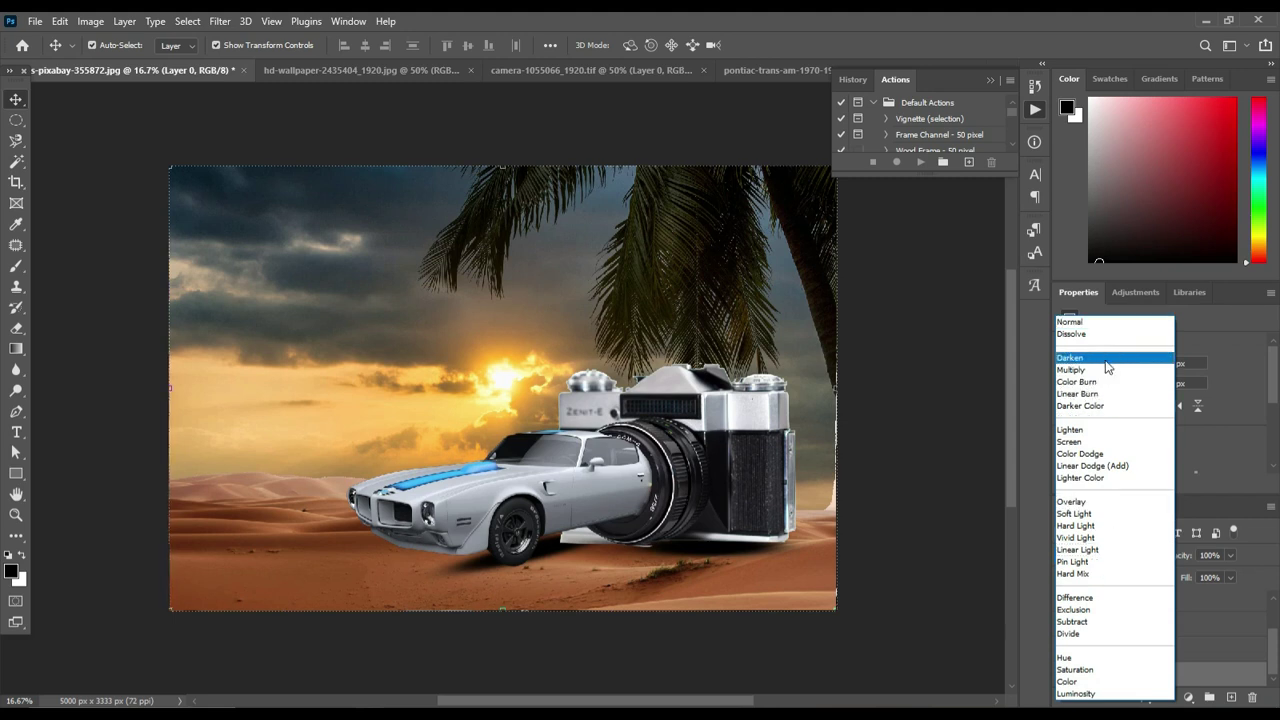
pyautogui.click(1105, 335)
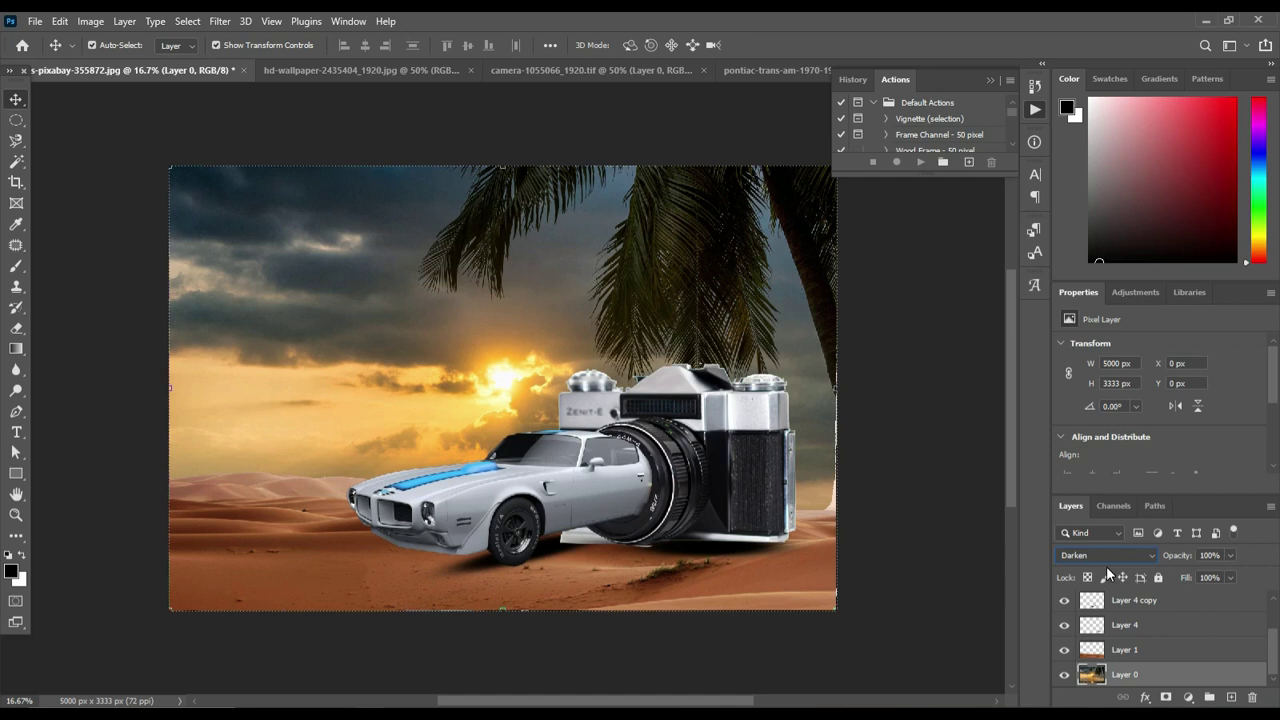
pyautogui.press('Up')
pyautogui.press('Up')
pyautogui.click(1064, 675)
pyautogui.click(1064, 677)
pyautogui.click(1170, 682)
pyautogui.click(1112, 552)
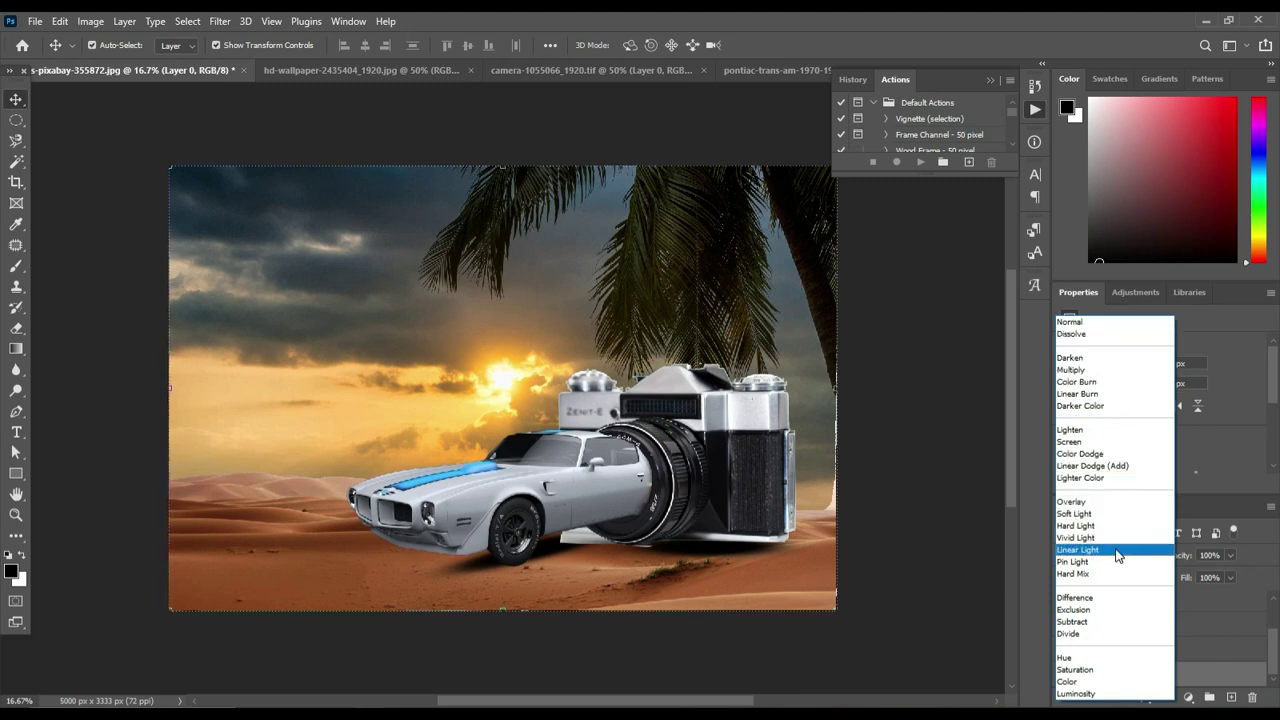
pyautogui.click(928, 507)
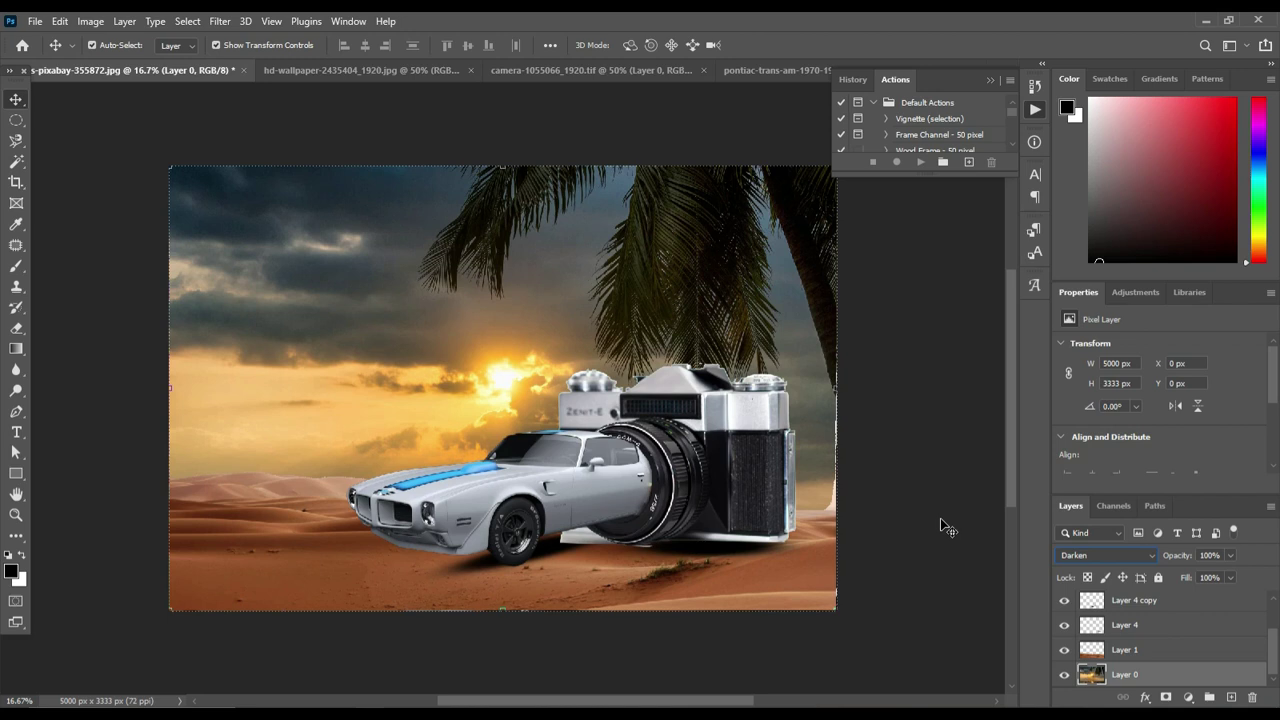
# Add Hue/Saturation 1 with Hue -41, Saturation +19 and Lightness -48 for a crimson sky.
pyautogui.click(1188, 697)
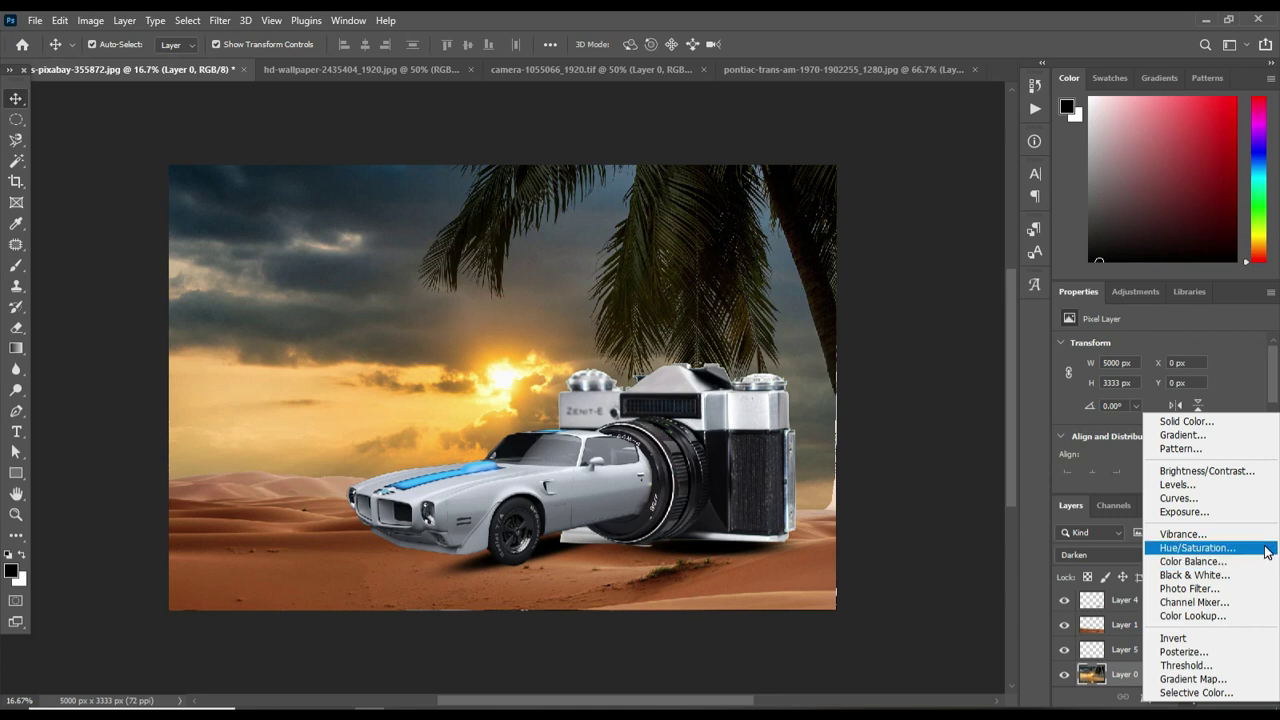
pyautogui.click(1265, 548)
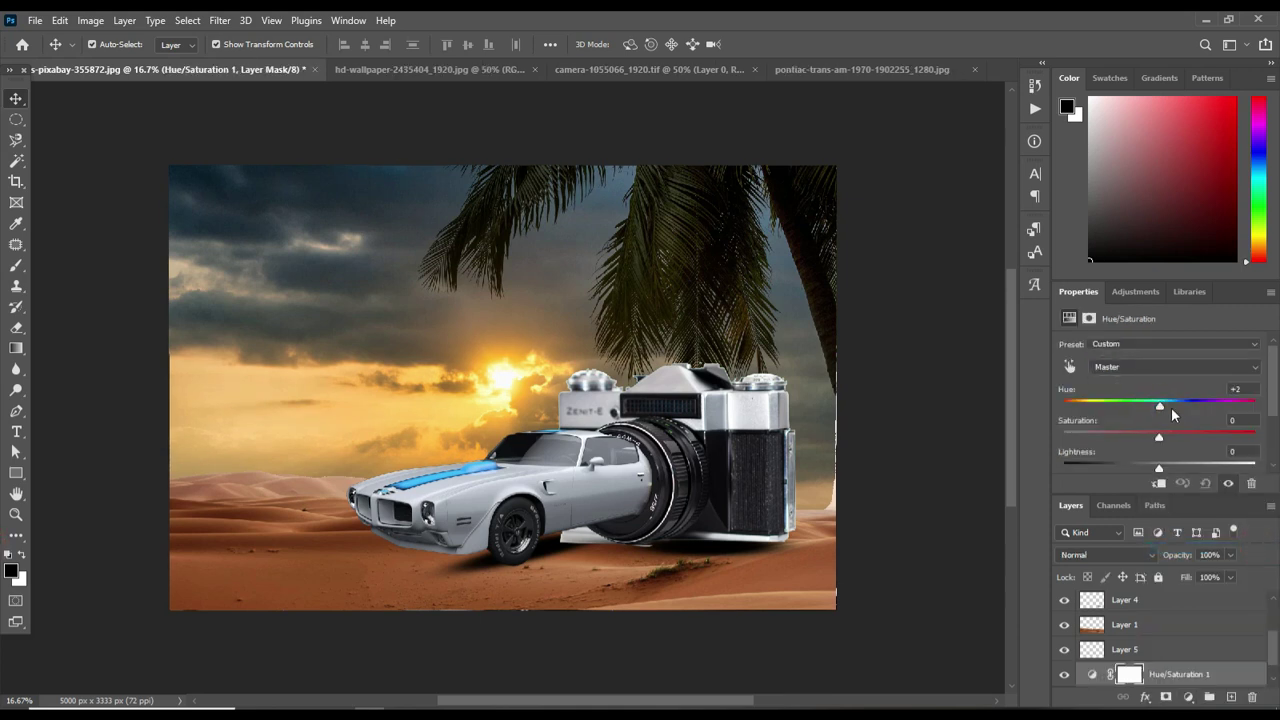
pyautogui.moveTo(1160, 410)
pyautogui.mouseDown()
pyautogui.moveTo(1200, 407)
pyautogui.moveTo(1120, 414)
pyautogui.mouseUp()
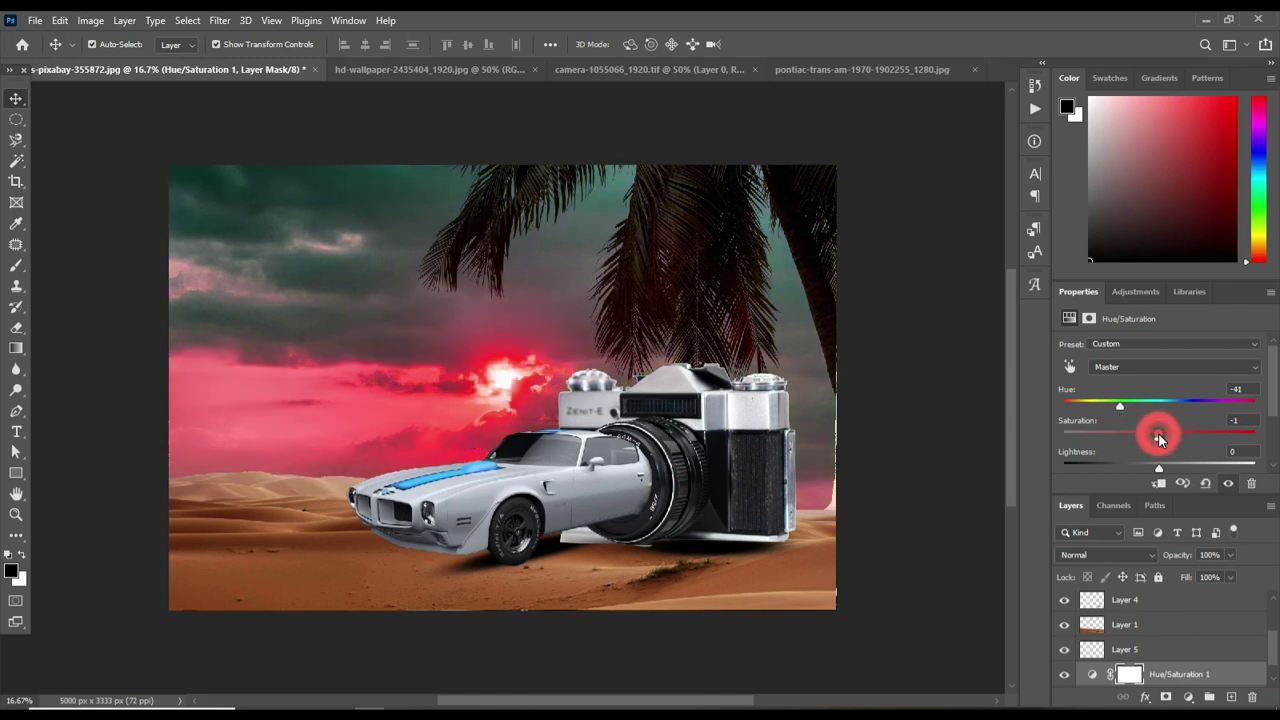
pyautogui.moveTo(1157, 435); pyautogui.dragTo(1166, 435)
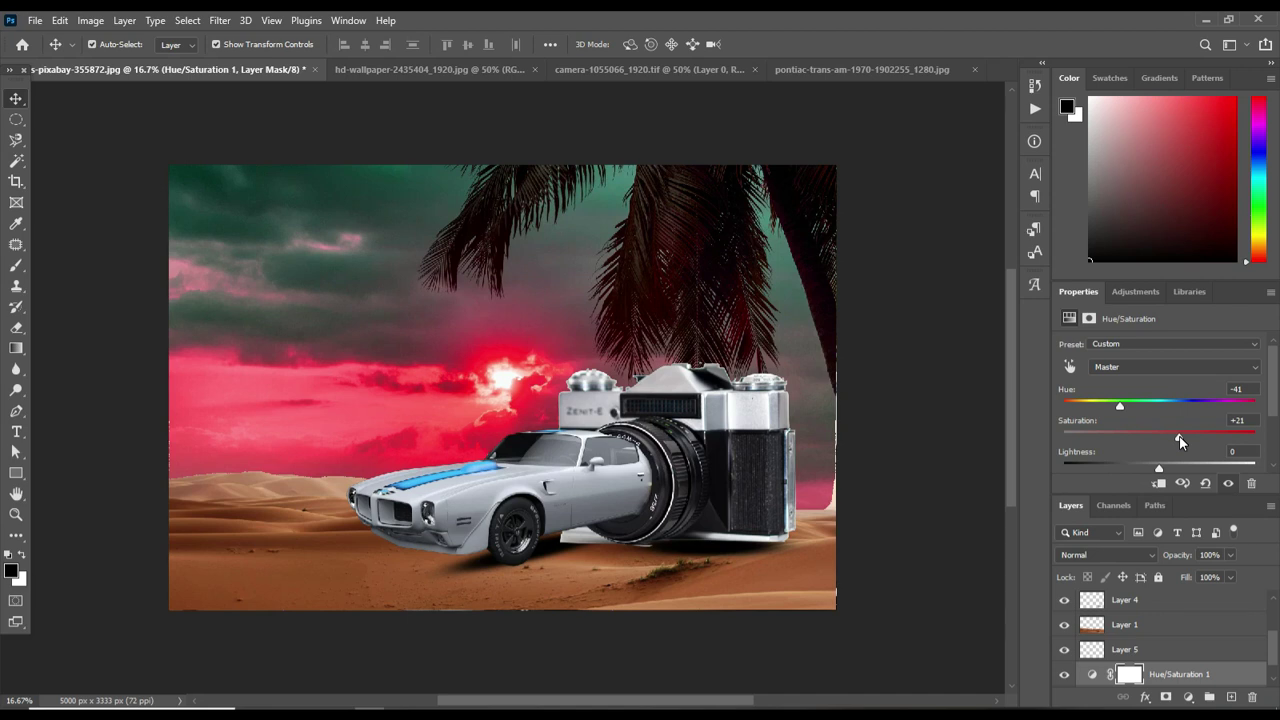
pyautogui.moveTo(1180, 442); pyautogui.dragTo(1185, 442)
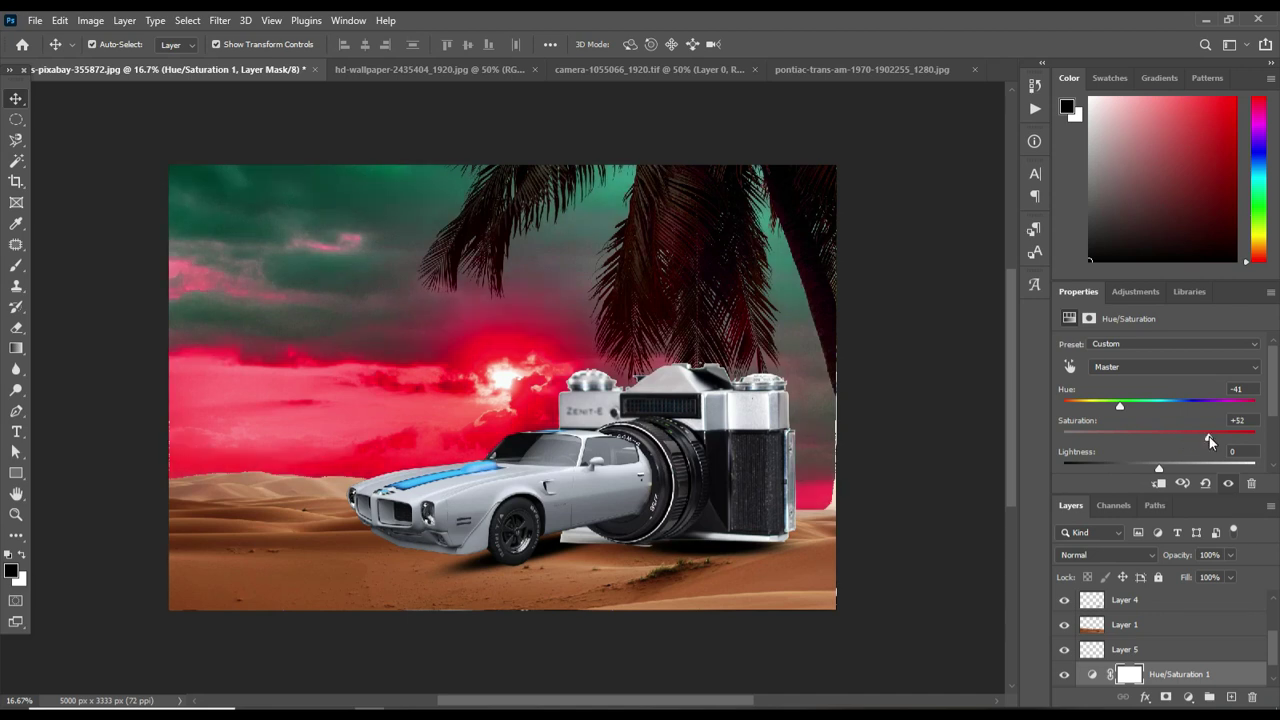
pyautogui.moveTo(1184, 436); pyautogui.dragTo(1143, 471)
pyautogui.moveTo(1141, 470); pyautogui.dragTo(1114, 481)
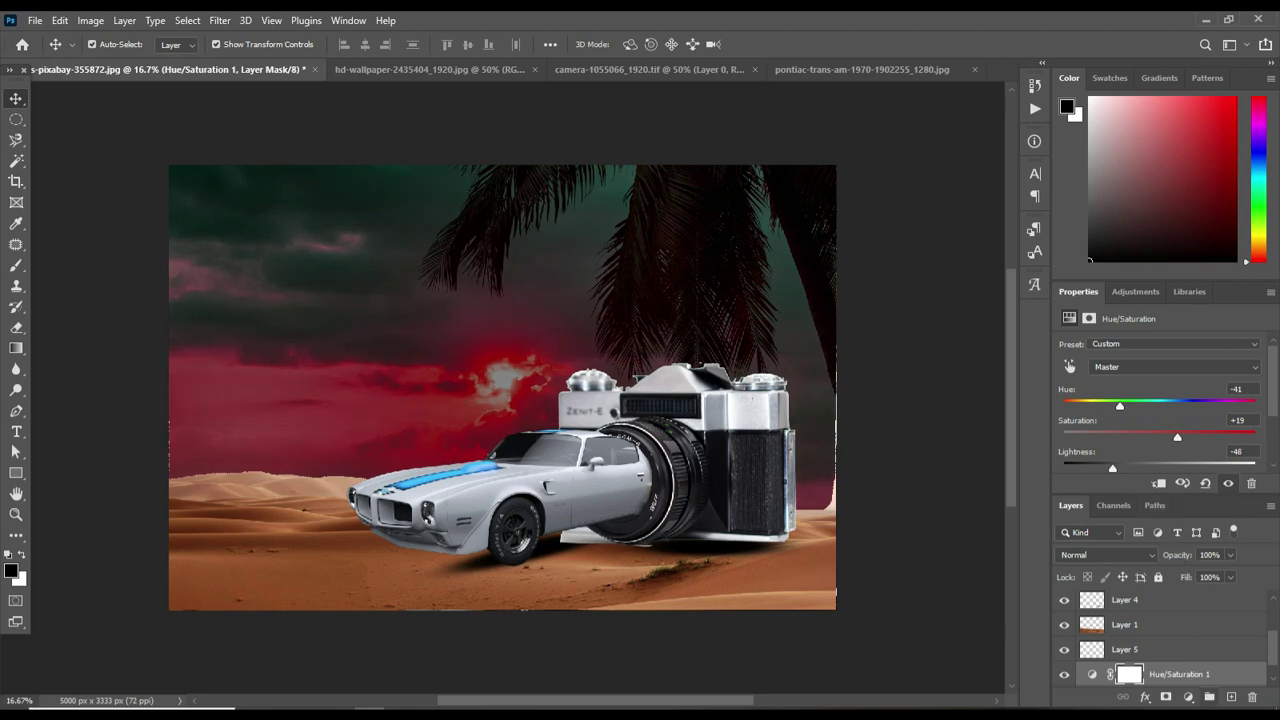
# Add Brightness/Contrast and Curves adjustment layers to brighten the scene.
pyautogui.click(1190, 699)
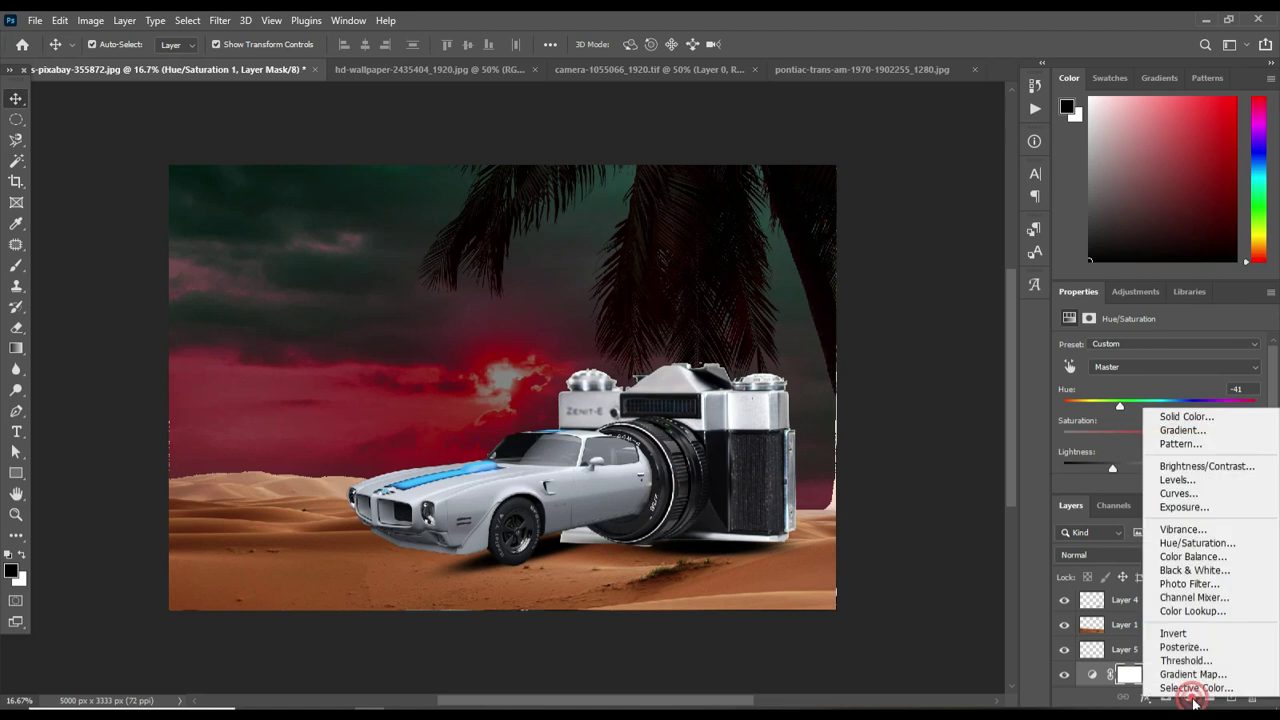
pyautogui.click(1232, 474)
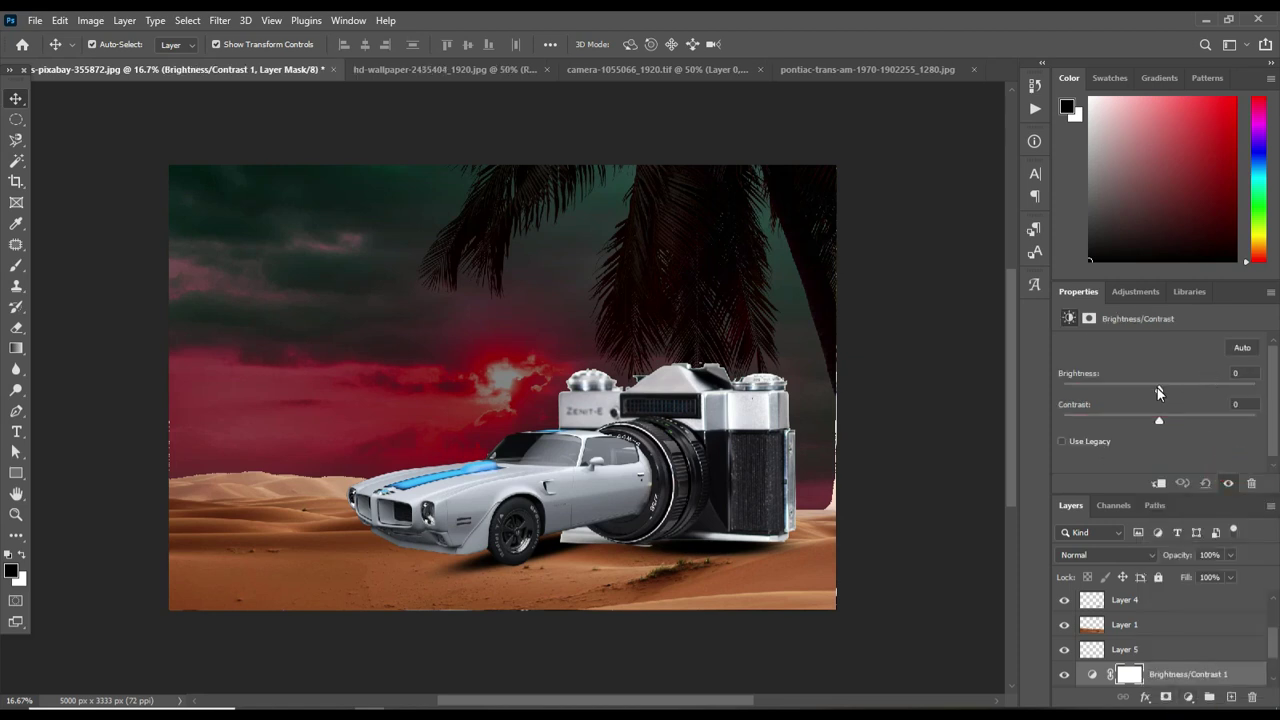
pyautogui.moveTo(1158, 389); pyautogui.dragTo(1164, 426)
pyautogui.click(1189, 697)
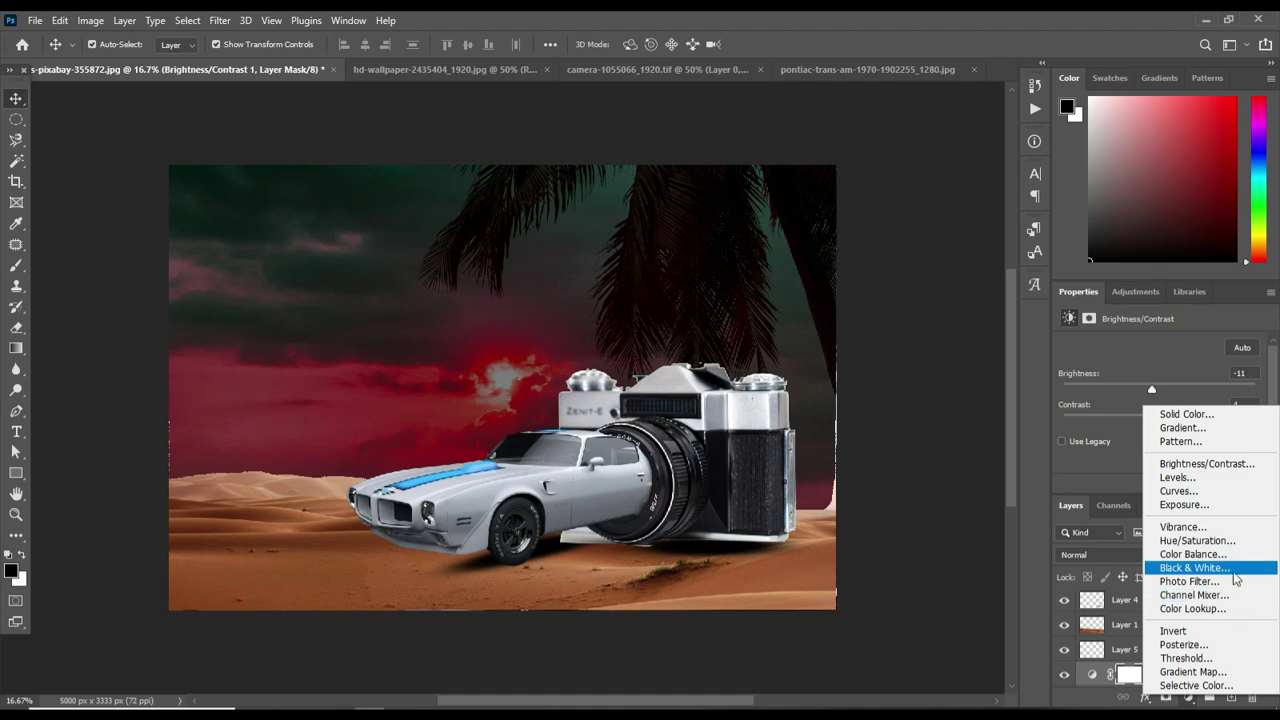
pyautogui.click(1178, 491)
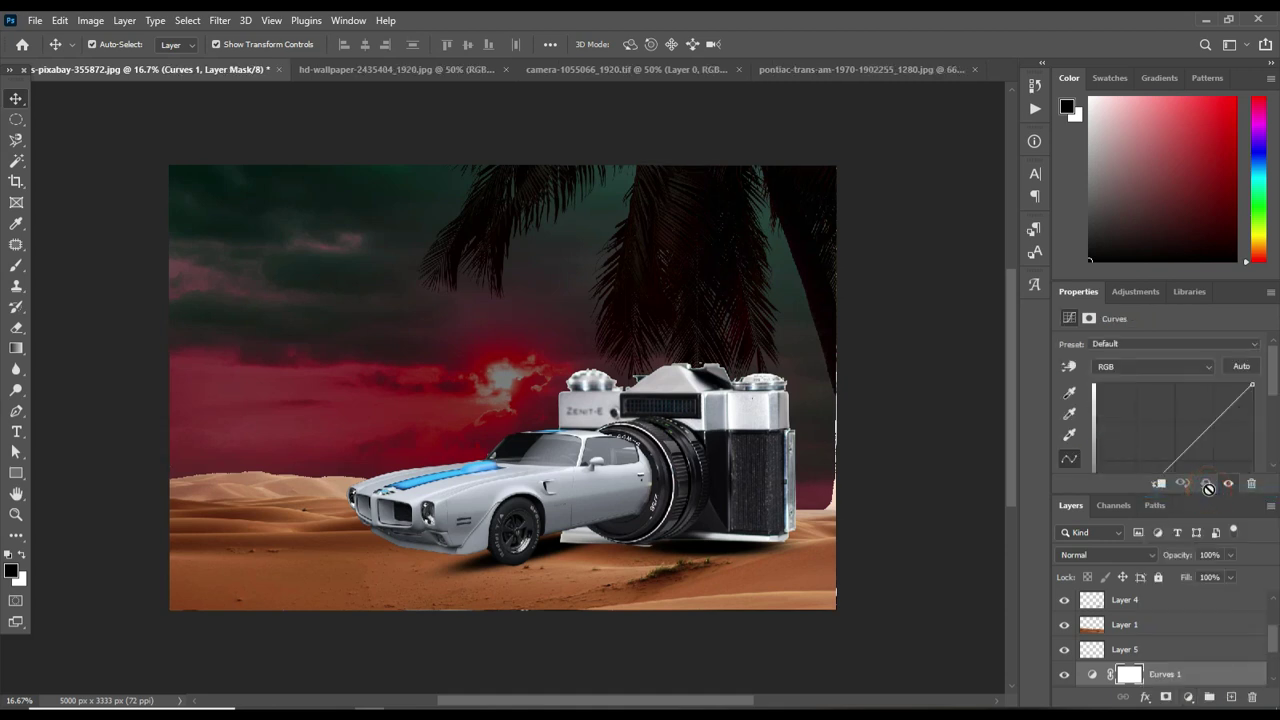
pyautogui.moveTo(1198, 442); pyautogui.dragTo(1194, 441)
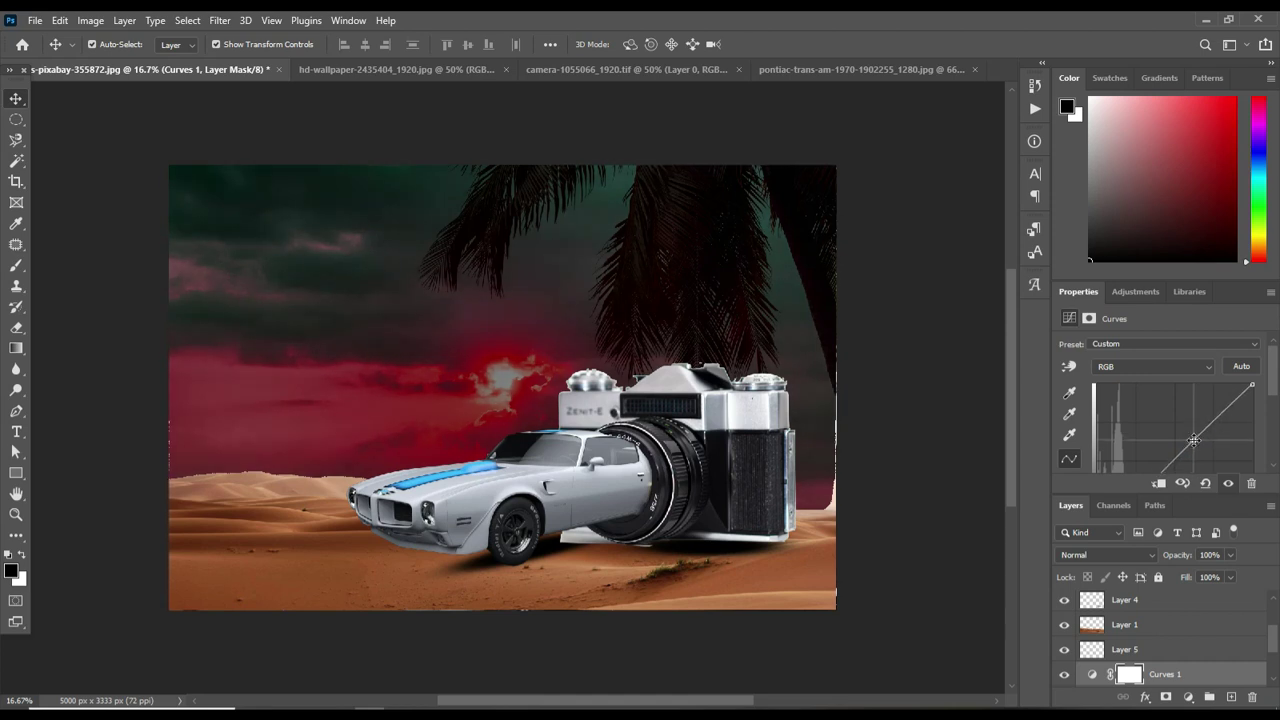
# Add Hue/Saturation 2 above Layer 1 with Hue -7, Saturation -17, Lightness -12.
pyautogui.click(965, 501)
pyautogui.scroll(-1, 1112, 625)
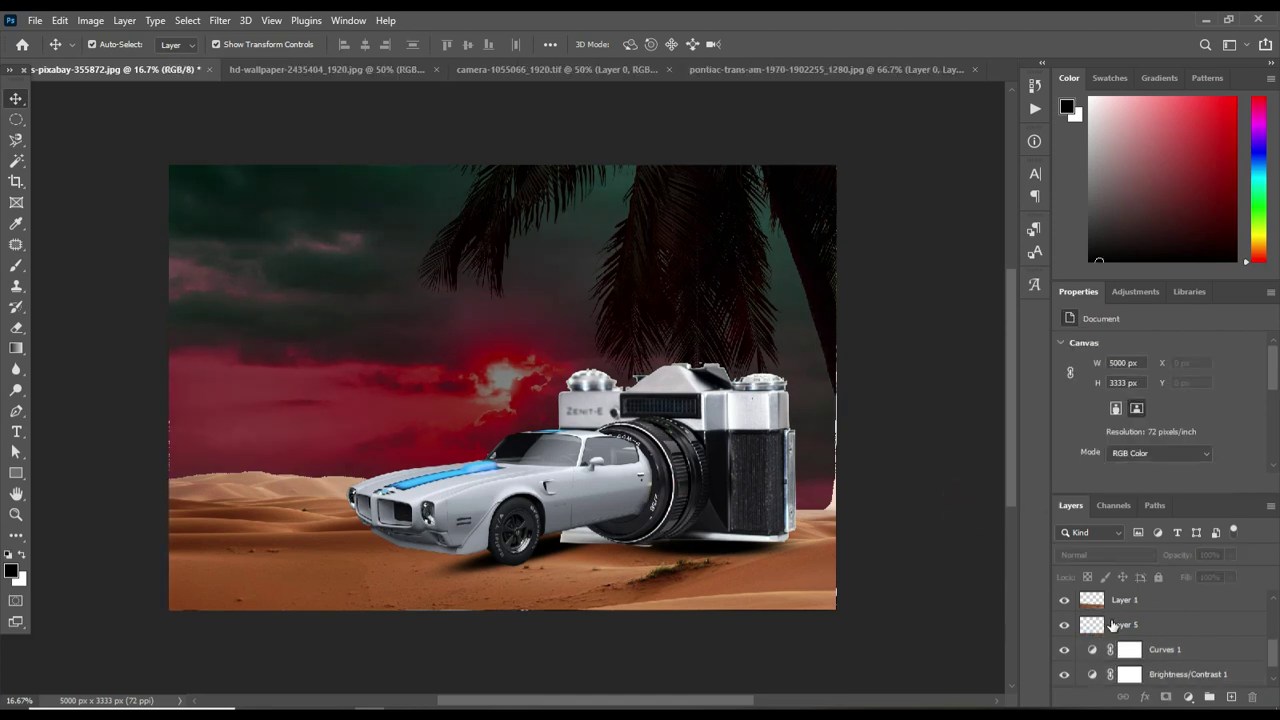
pyautogui.scroll(-2, 1112, 625)
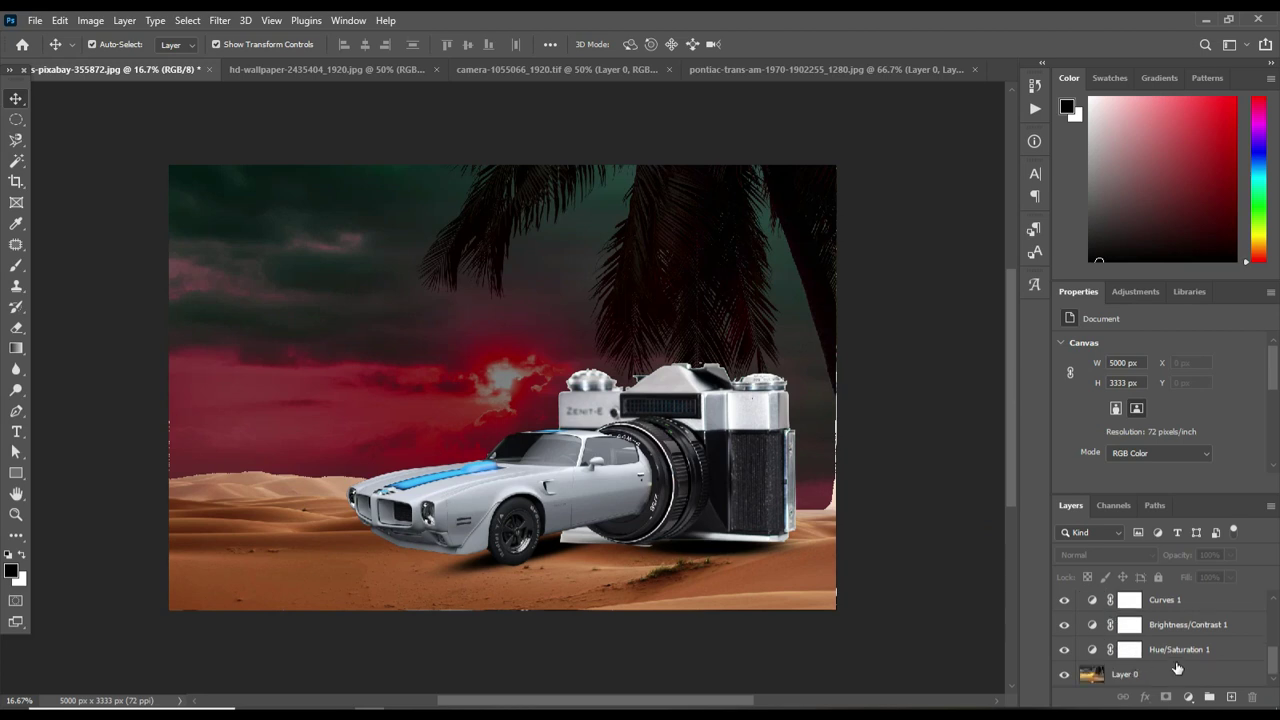
pyautogui.scroll(1, 1228, 668)
pyautogui.scroll(1, 1228, 668)
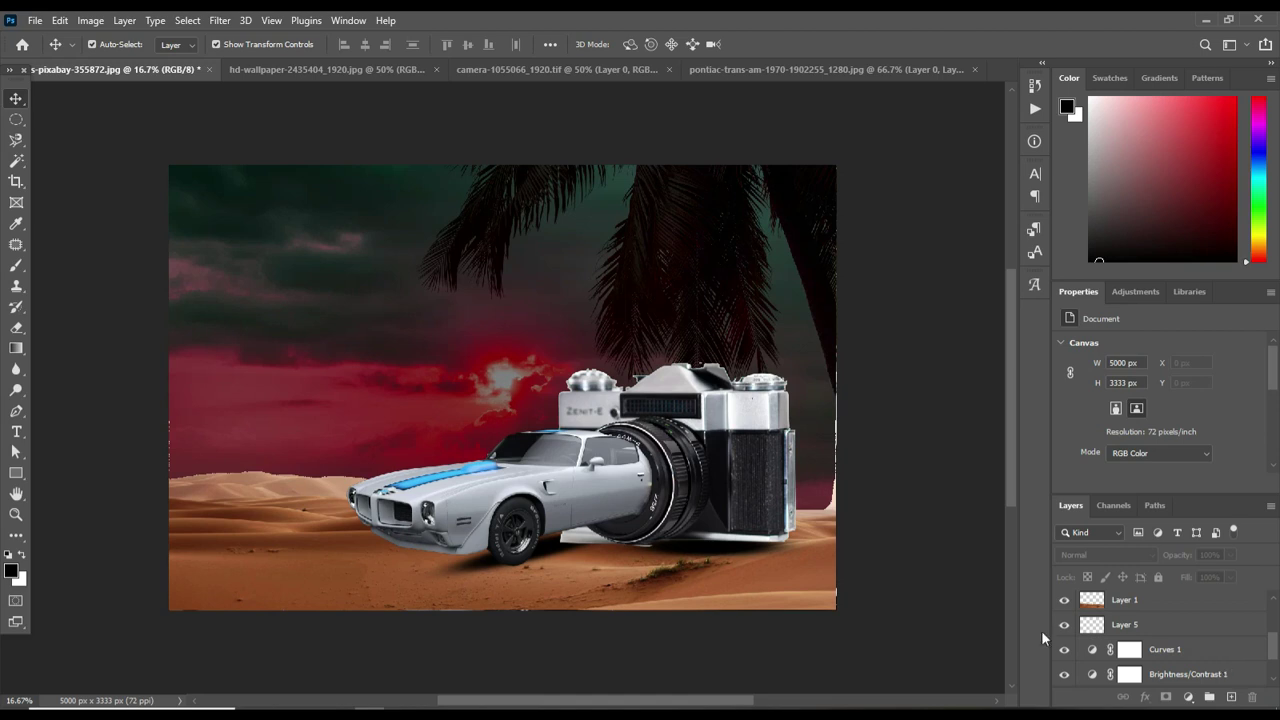
pyautogui.click(1096, 599)
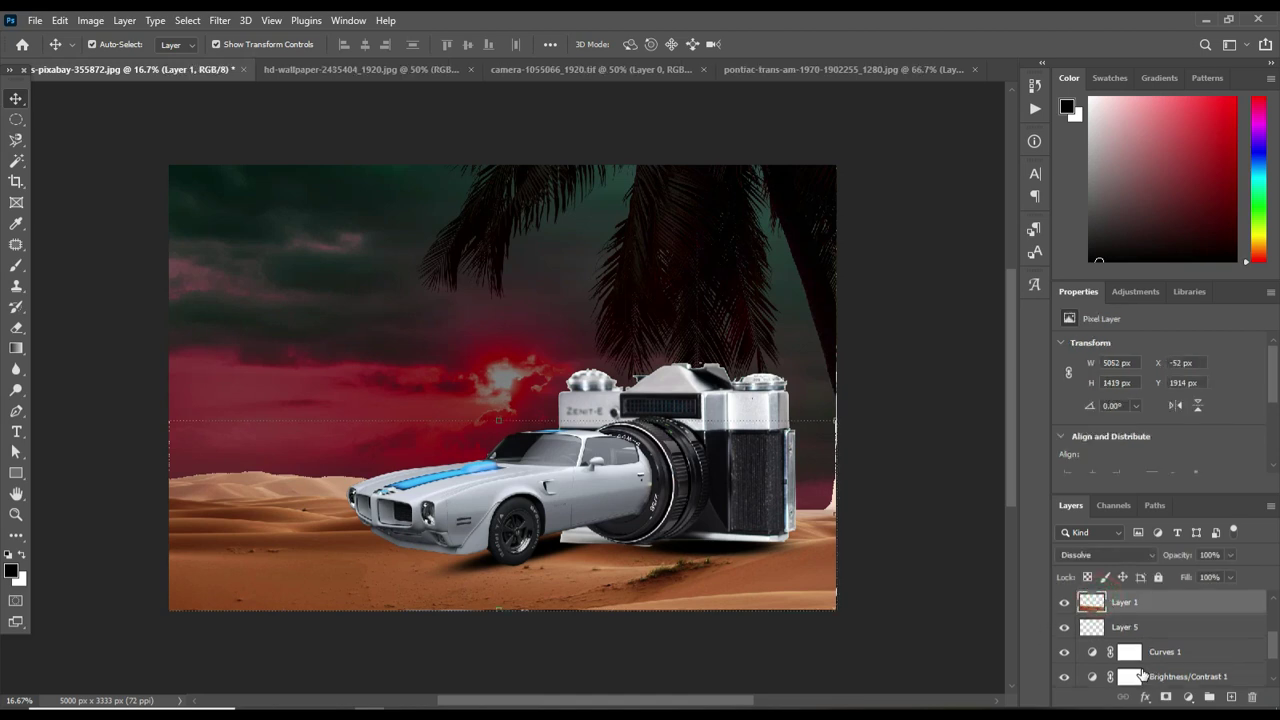
pyautogui.click(1186, 697)
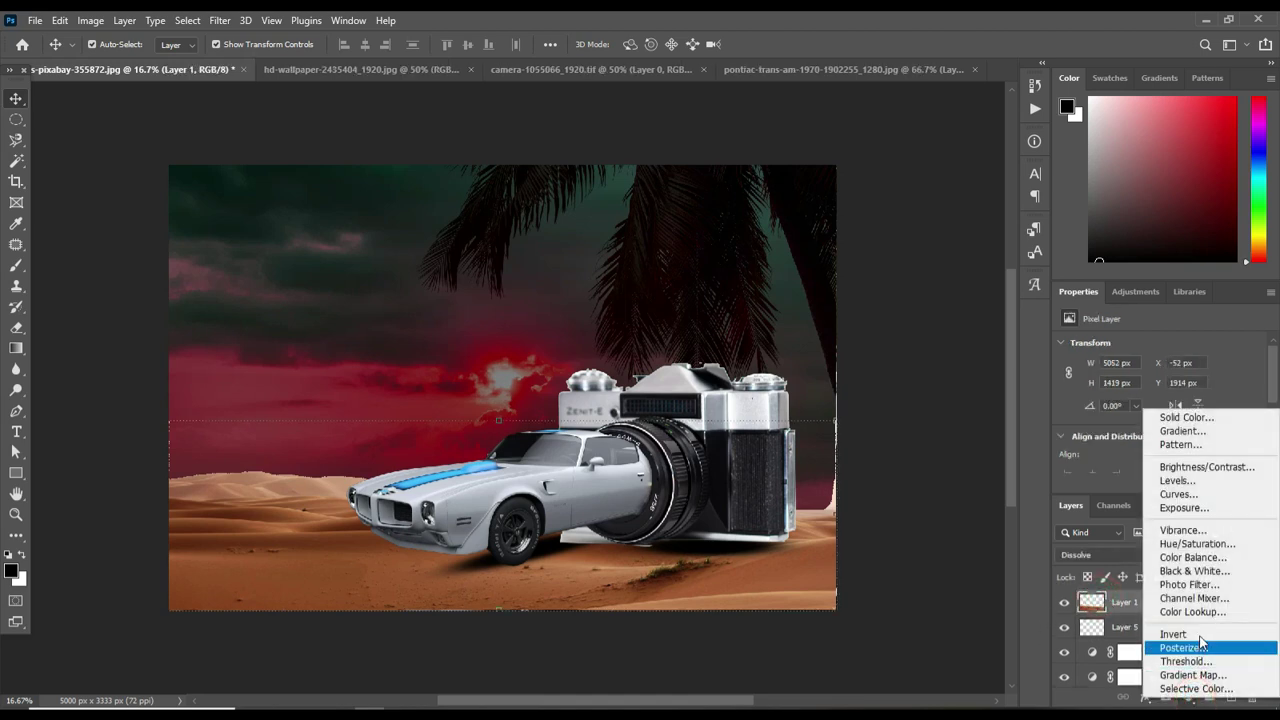
pyautogui.click(1238, 544)
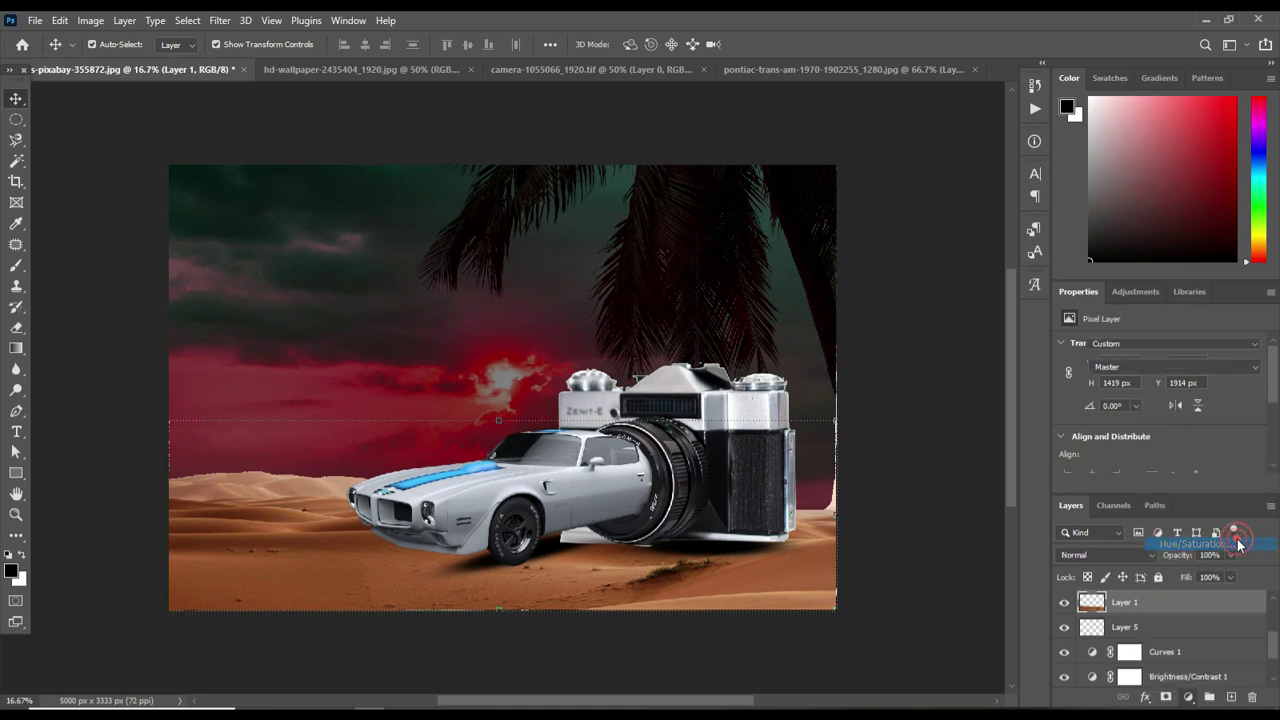
pyautogui.moveTo(1156, 409); pyautogui.dragTo(1153, 409)
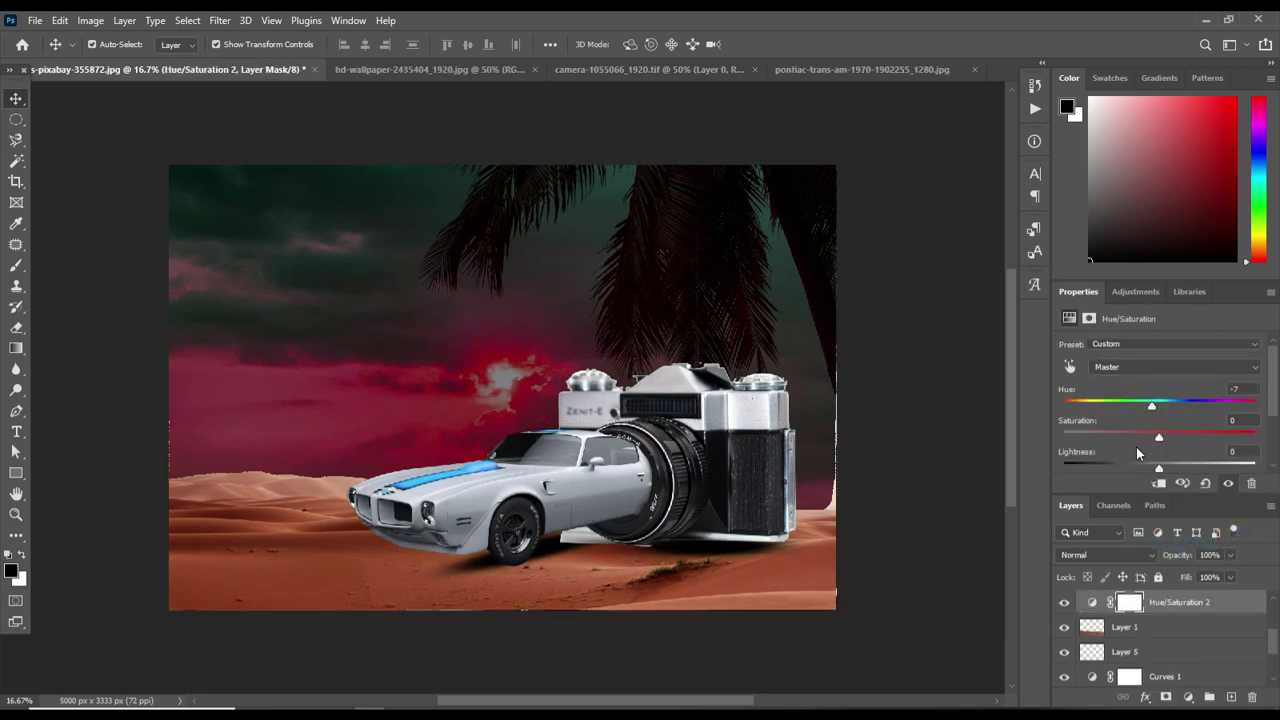
pyautogui.moveTo(1157, 437); pyautogui.dragTo(1143, 437)
pyautogui.moveTo(1158, 468)
pyautogui.mouseDown()
pyautogui.moveTo(1147, 468)
pyautogui.moveTo(1158, 468)
pyautogui.mouseUp()
pyautogui.click(990, 460)
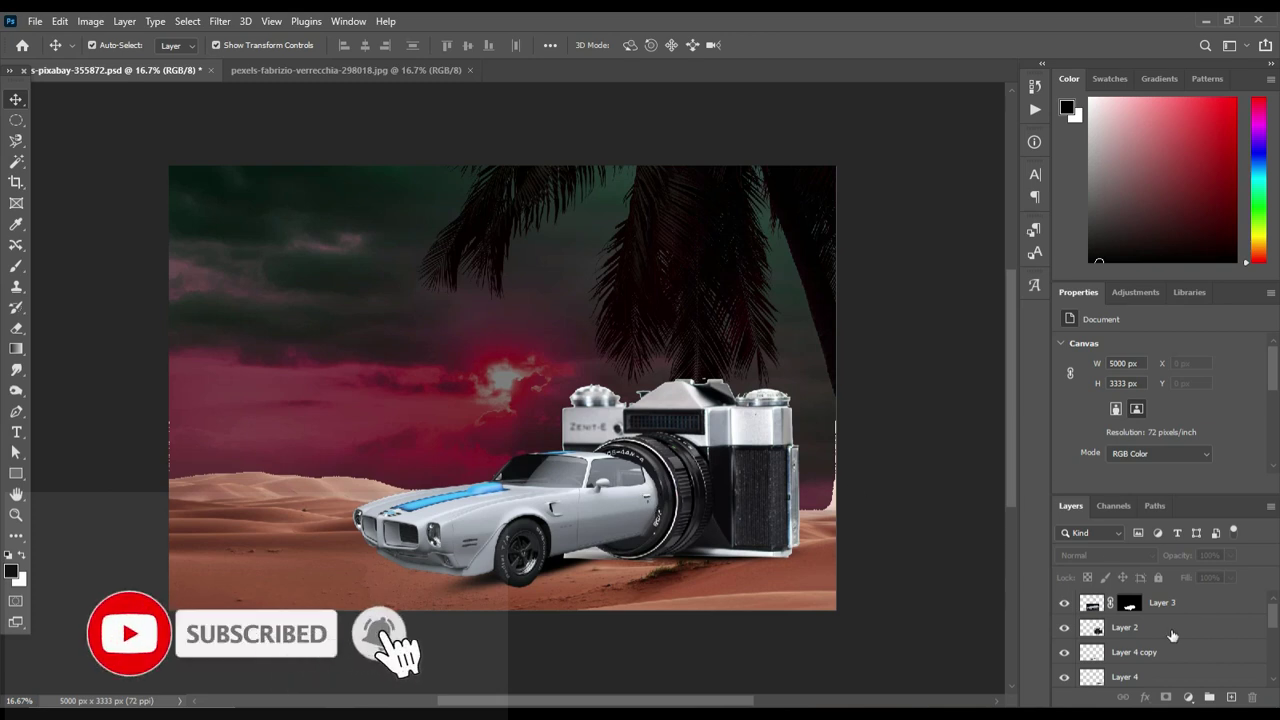
# Add a layer mask to Layer 2, the camera layer.
pyautogui.click(1063, 627)
pyautogui.click(1063, 627)
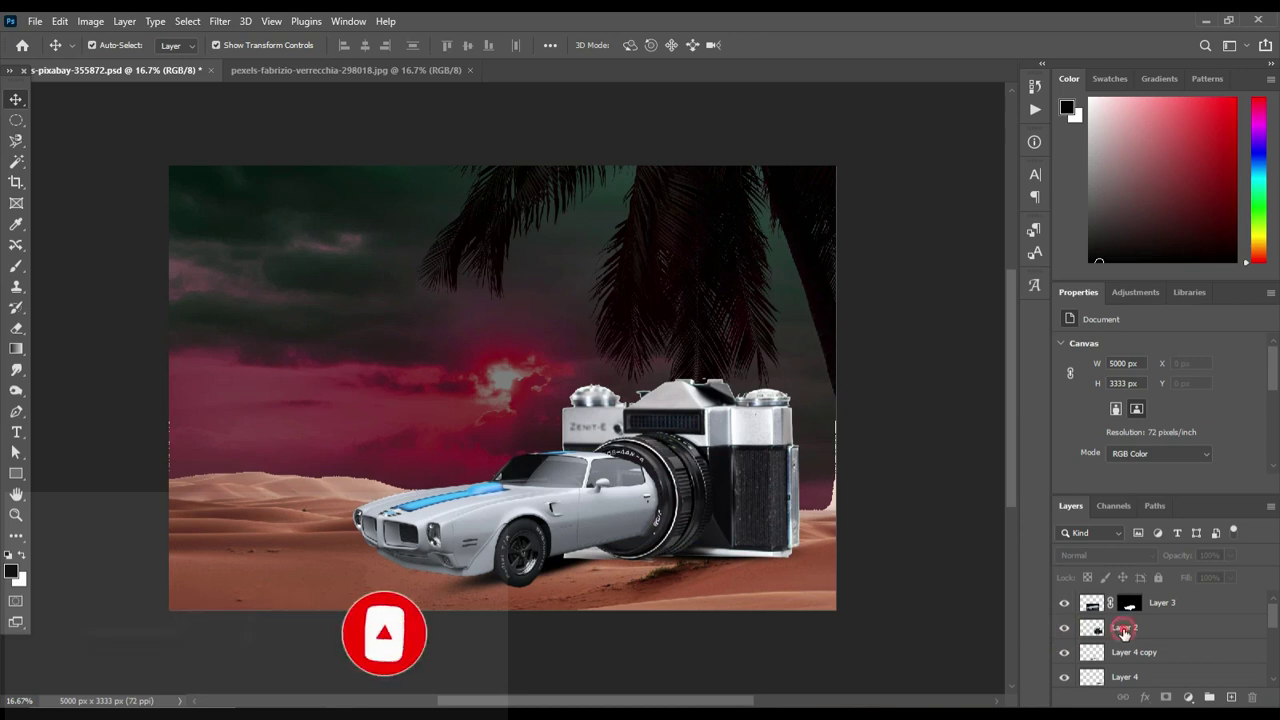
pyautogui.click(1122, 628)
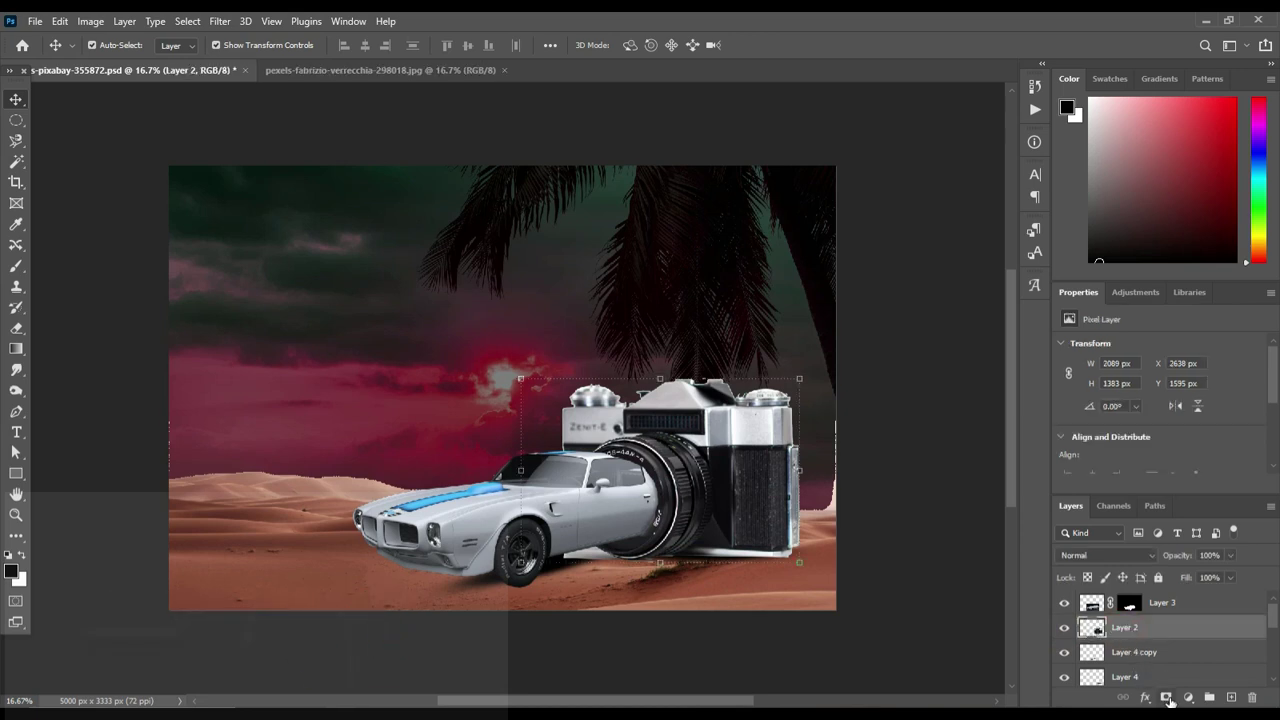
pyautogui.click(1166, 697)
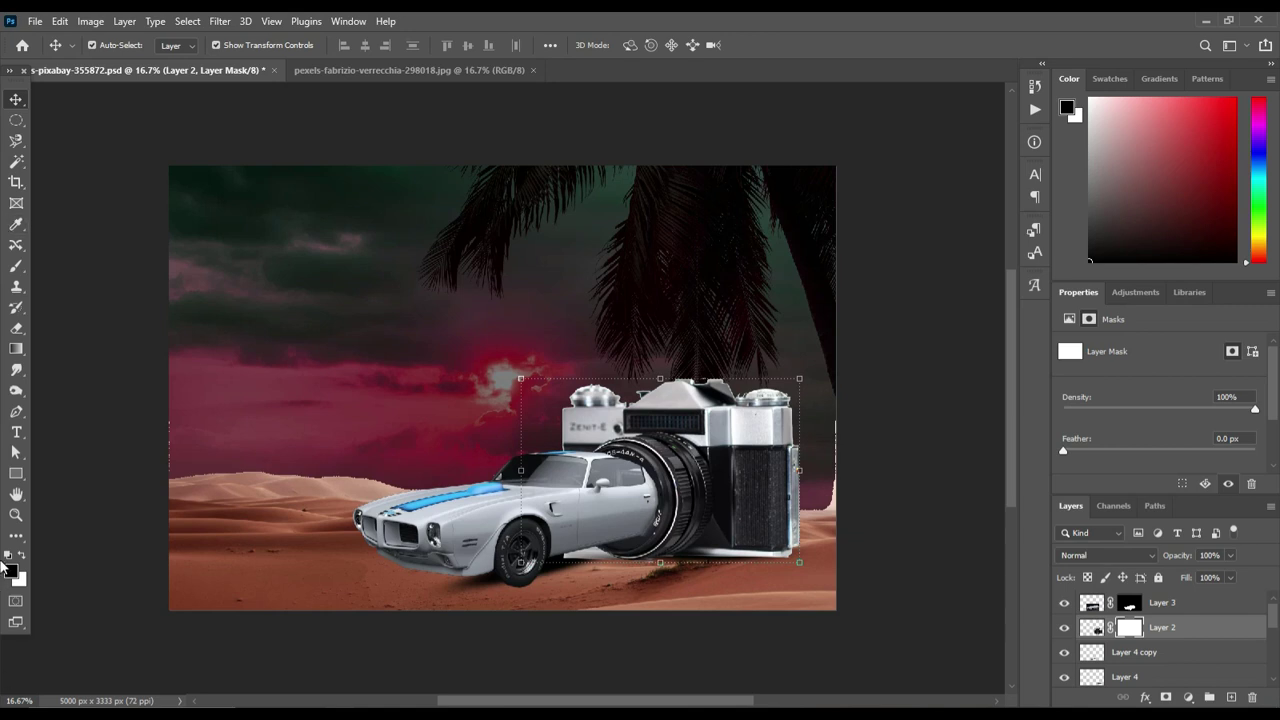
# Set the brush to 183 px with 0% hardness.
pyautogui.click(15, 273)
pyautogui.click(15, 268)
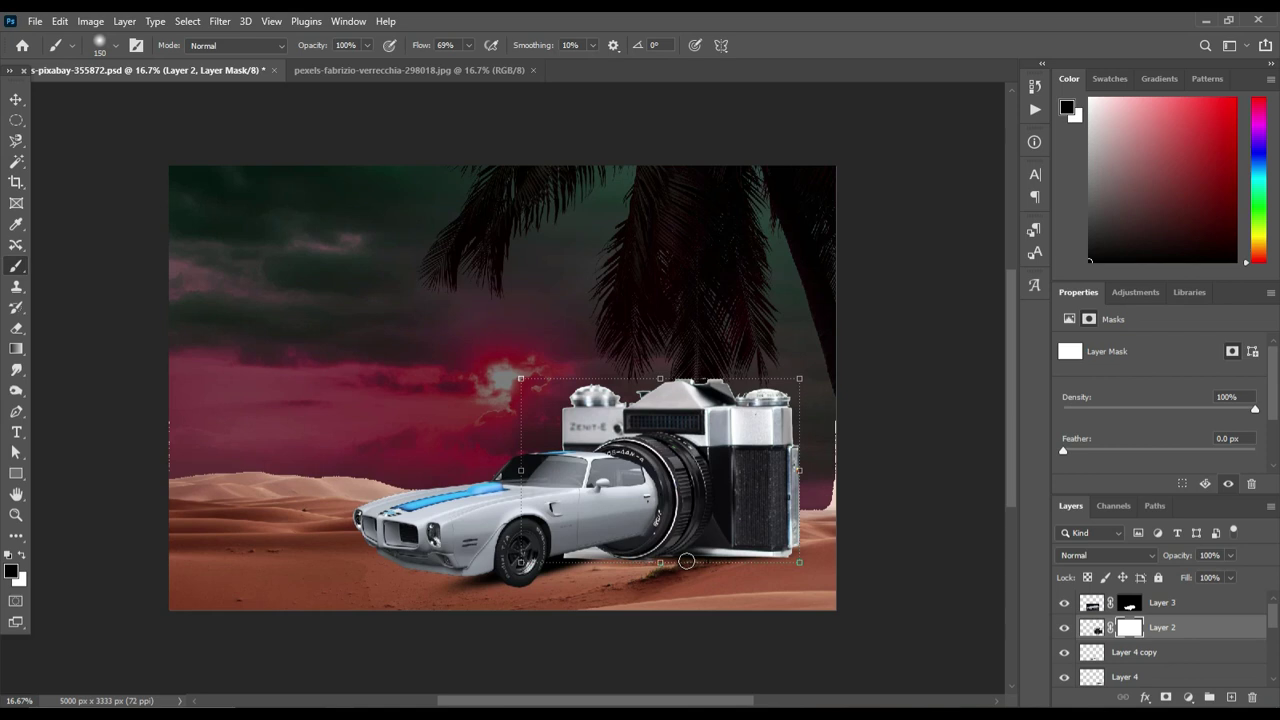
pyautogui.click(116, 45)
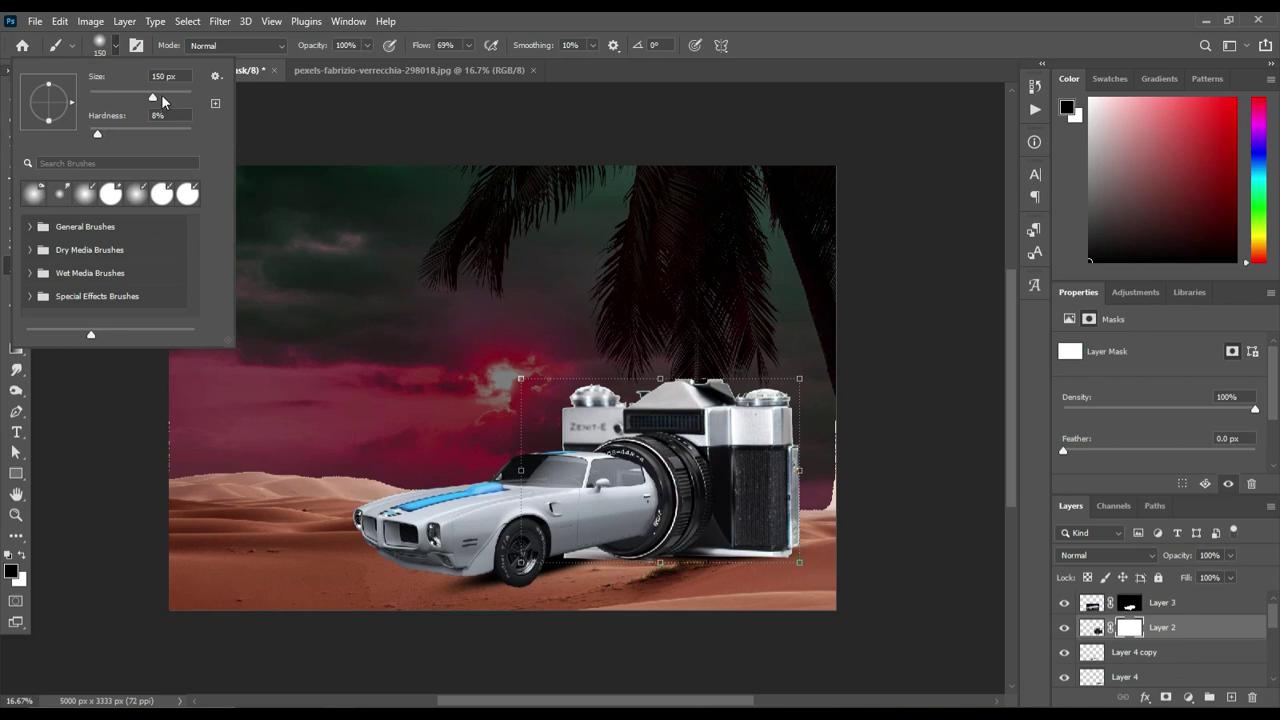
pyautogui.moveTo(157, 96); pyautogui.dragTo(161, 97)
pyautogui.click(137, 193)
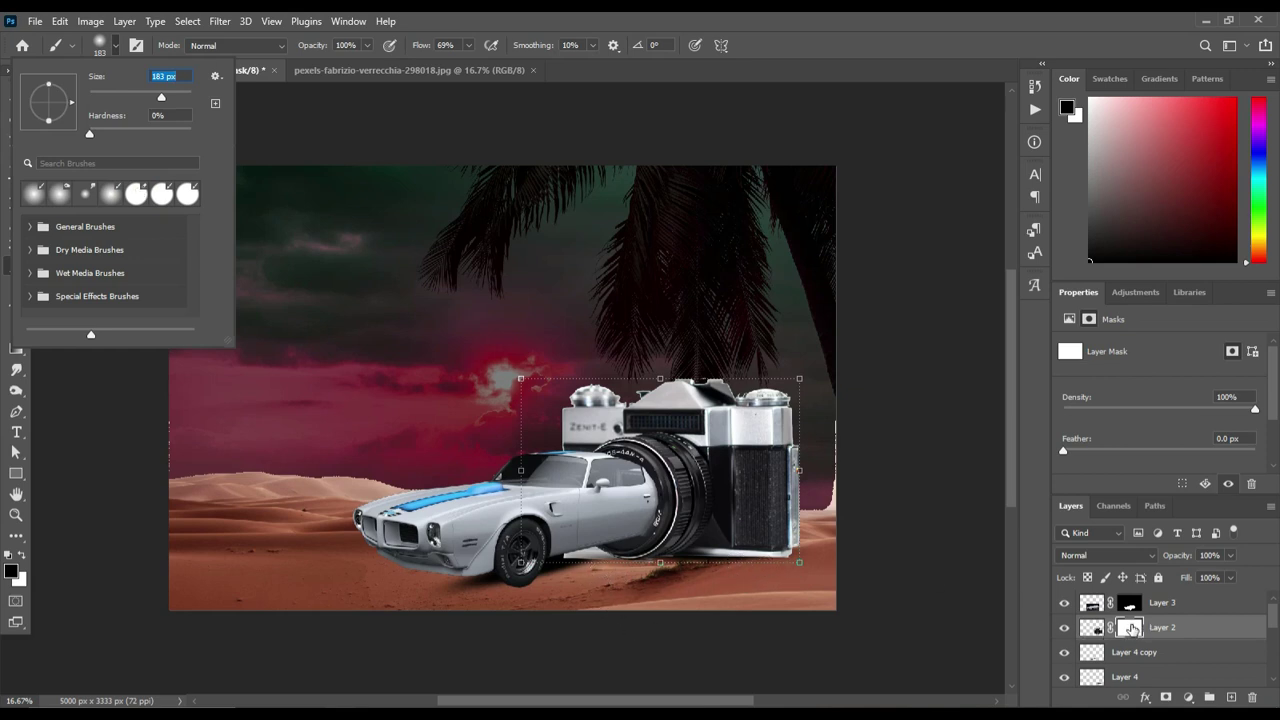
# Paint black on Layer 2's mask along the camera's bottom edge to blend it into the sand.
pyautogui.click(1130, 627)
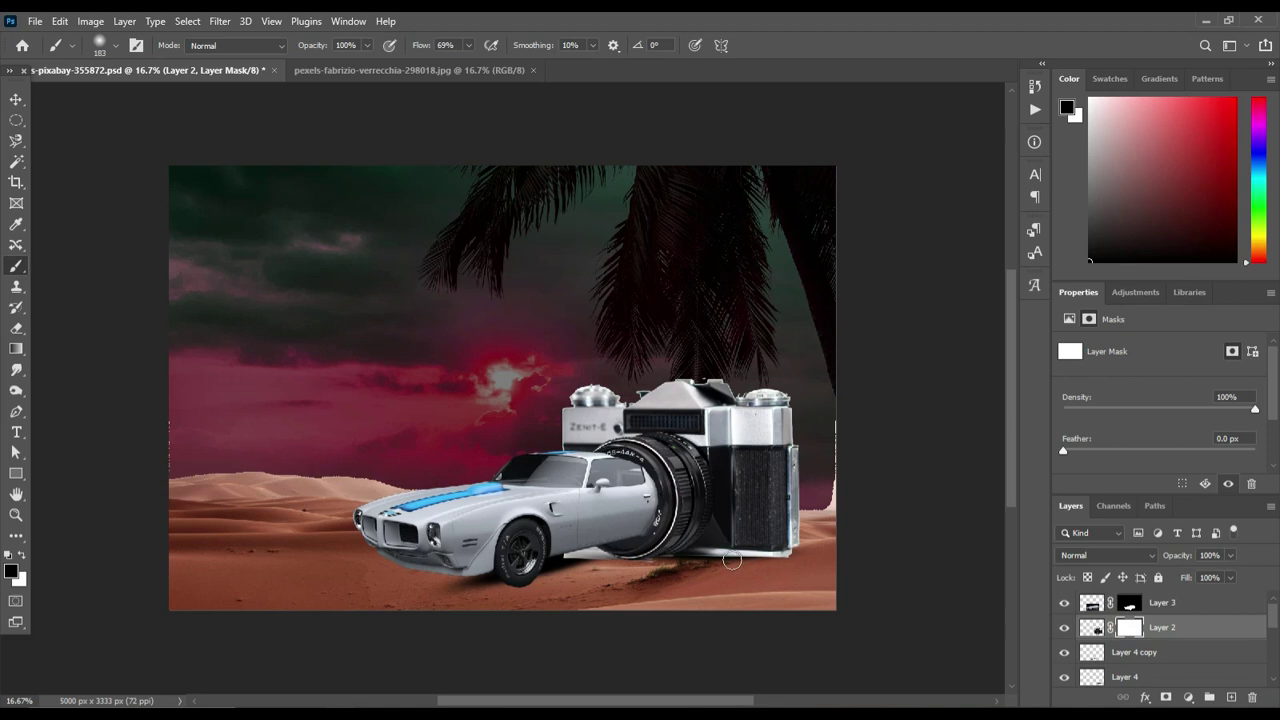
pyautogui.moveTo(686, 558)
pyautogui.mouseDown()
pyautogui.moveTo(747, 561)
pyautogui.moveTo(709, 561)
pyautogui.mouseUp()
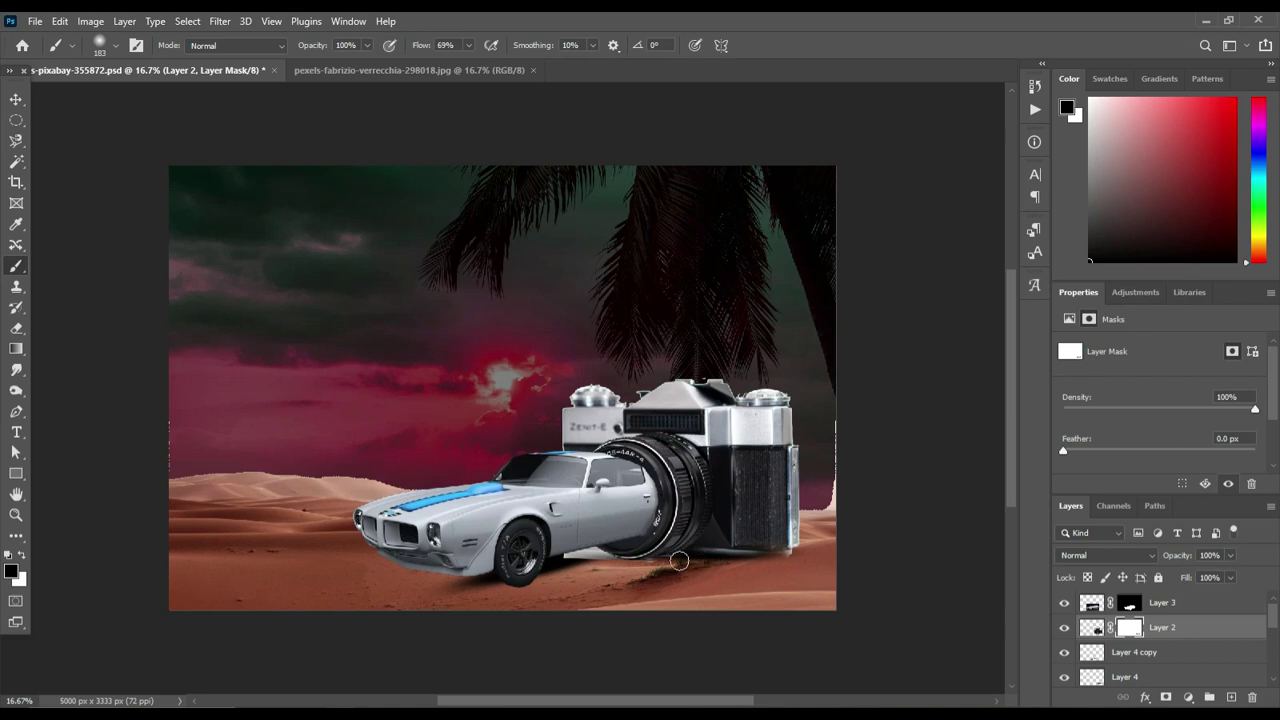
pyautogui.moveTo(679, 561)
pyautogui.mouseDown()
pyautogui.moveTo(566, 563)
pyautogui.moveTo(610, 556)
pyautogui.mouseUp()
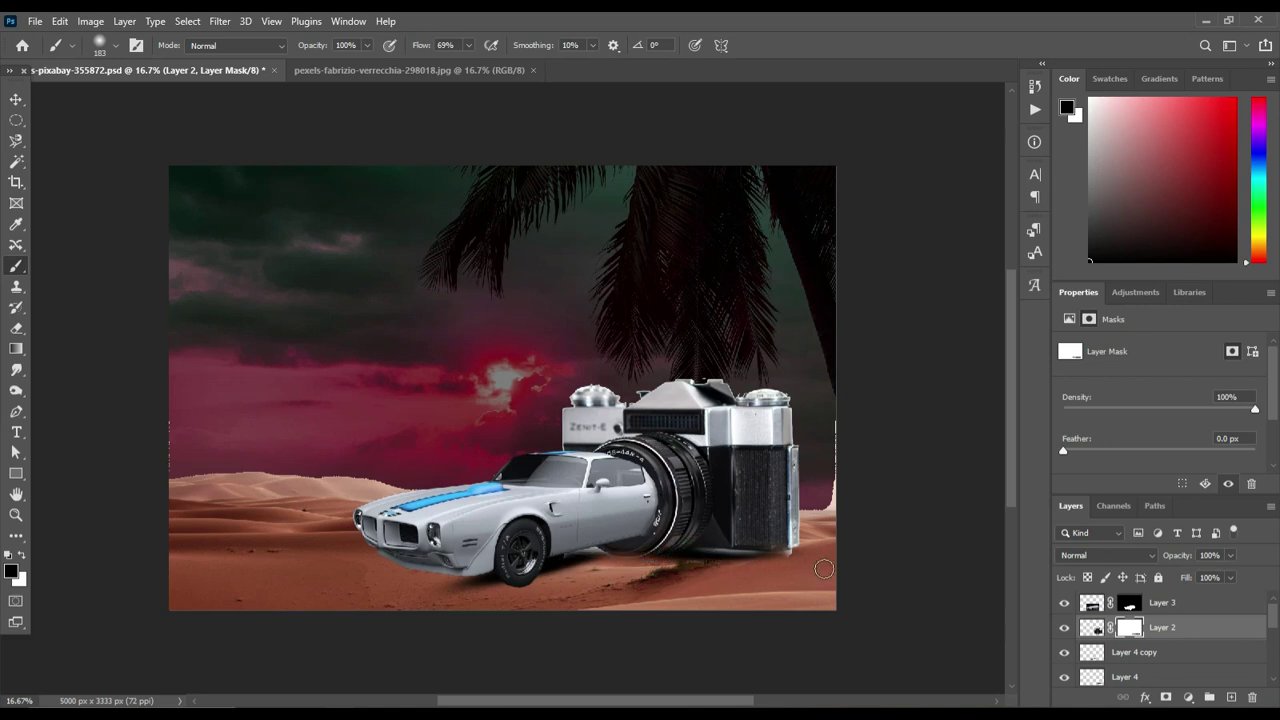
pyautogui.moveTo(751, 556); pyautogui.dragTo(790, 555)
# Enlarge the brush to 300 px and paint shadow under the car's front on Layer 3's mask.
pyautogui.press(']')
pyautogui.press(']')
pyautogui.press(']')
pyautogui.moveTo(788, 576); pyautogui.dragTo(700, 577)
pyautogui.click(1130, 601)
pyautogui.moveTo(608, 580); pyautogui.dragTo(635, 570)
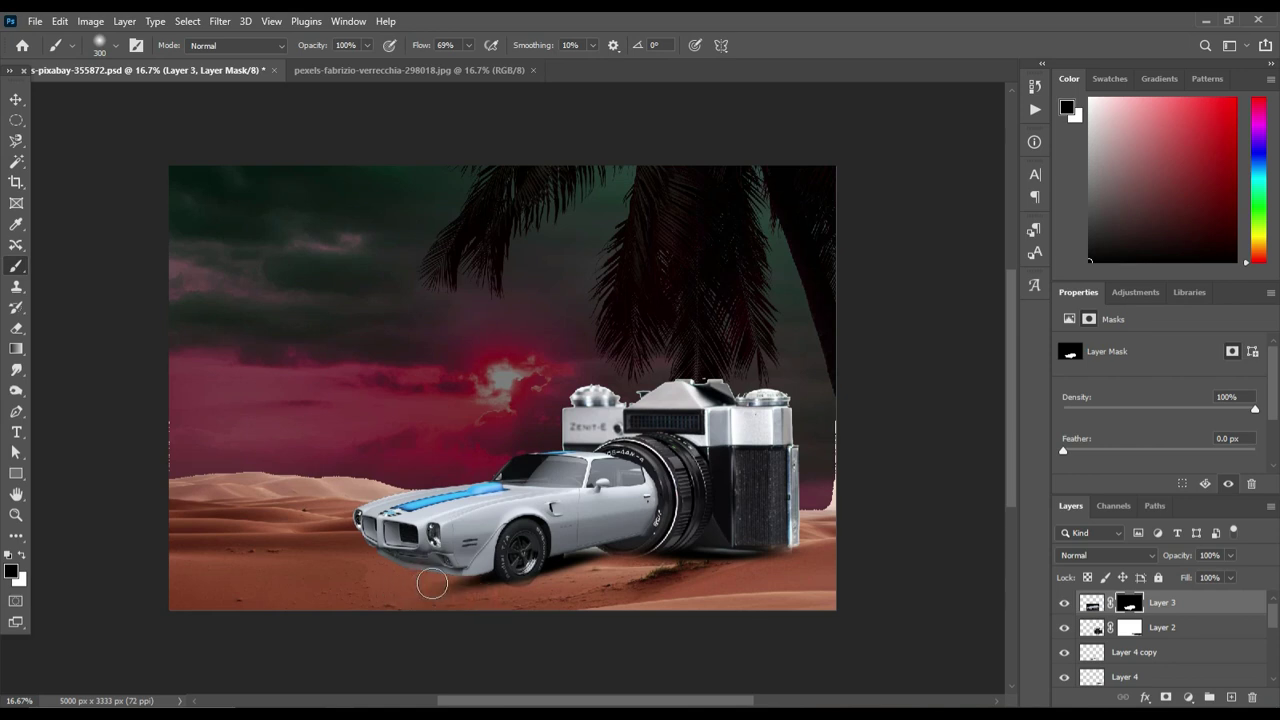
pyautogui.moveTo(405, 580); pyautogui.dragTo(545, 590)
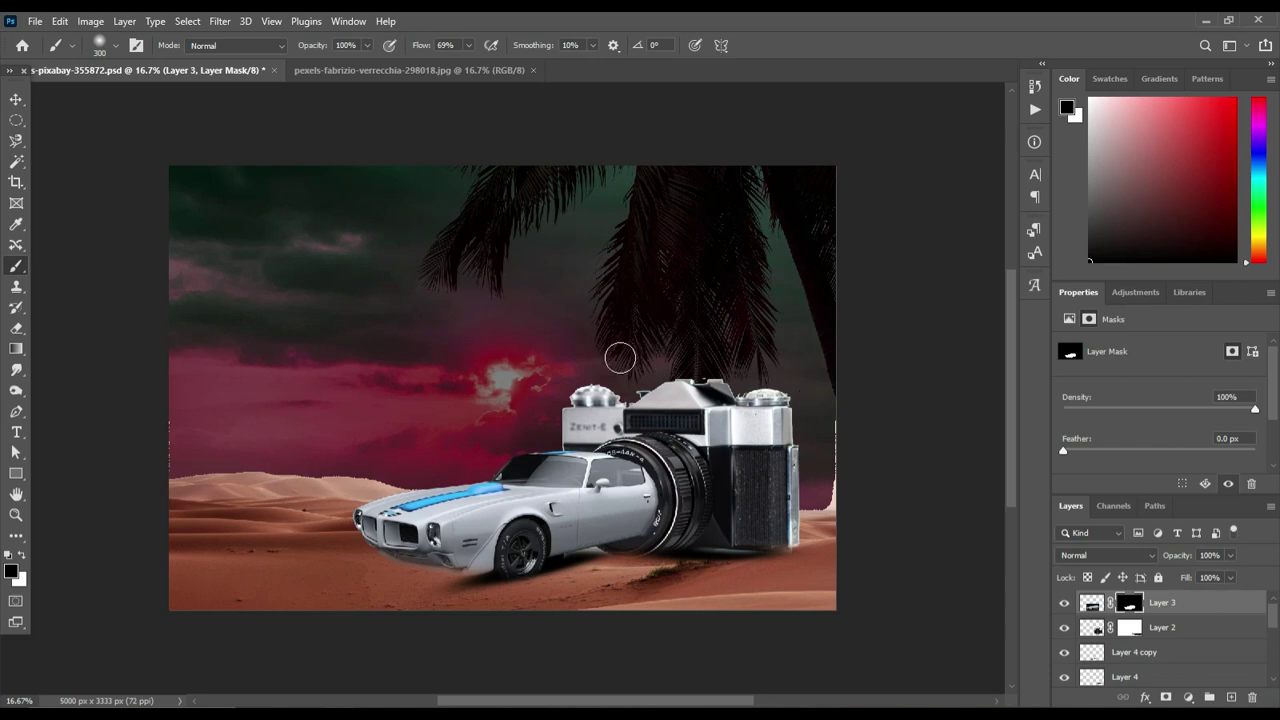
pyautogui.click(16, 99)
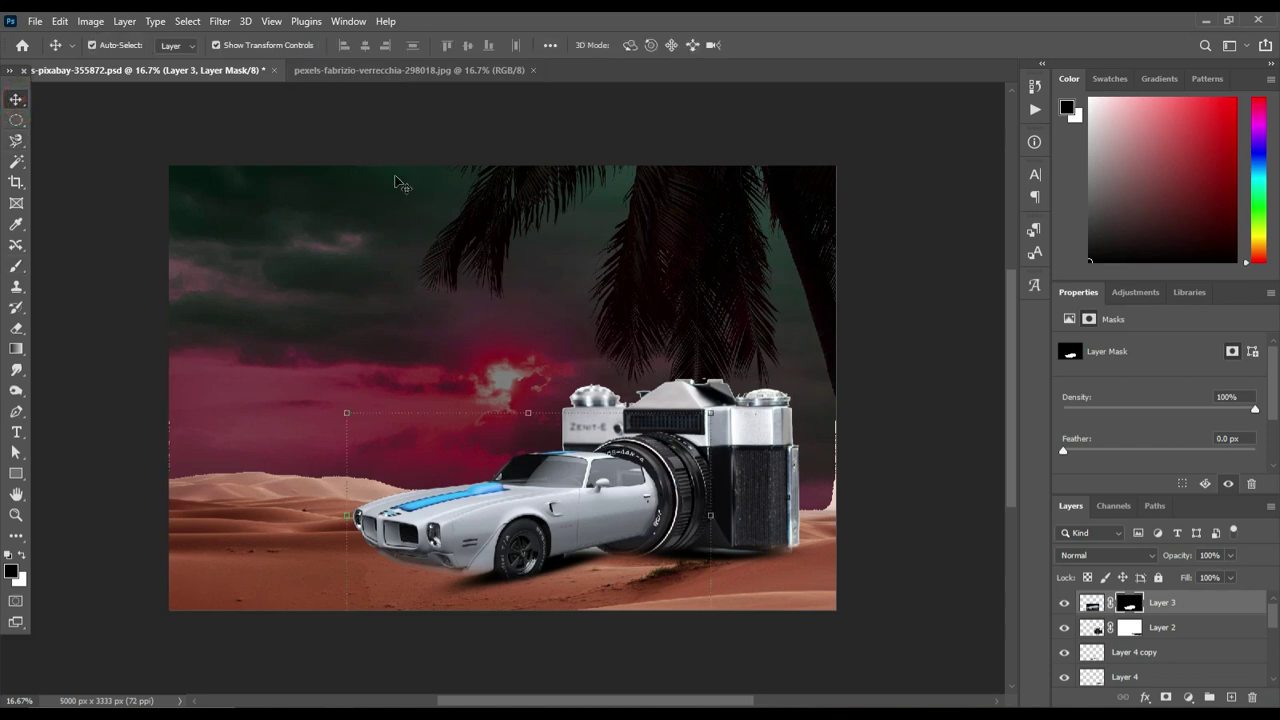
# In the subway photo, convert the locked Background into an editable Layer 0.
pyautogui.click(427, 71)
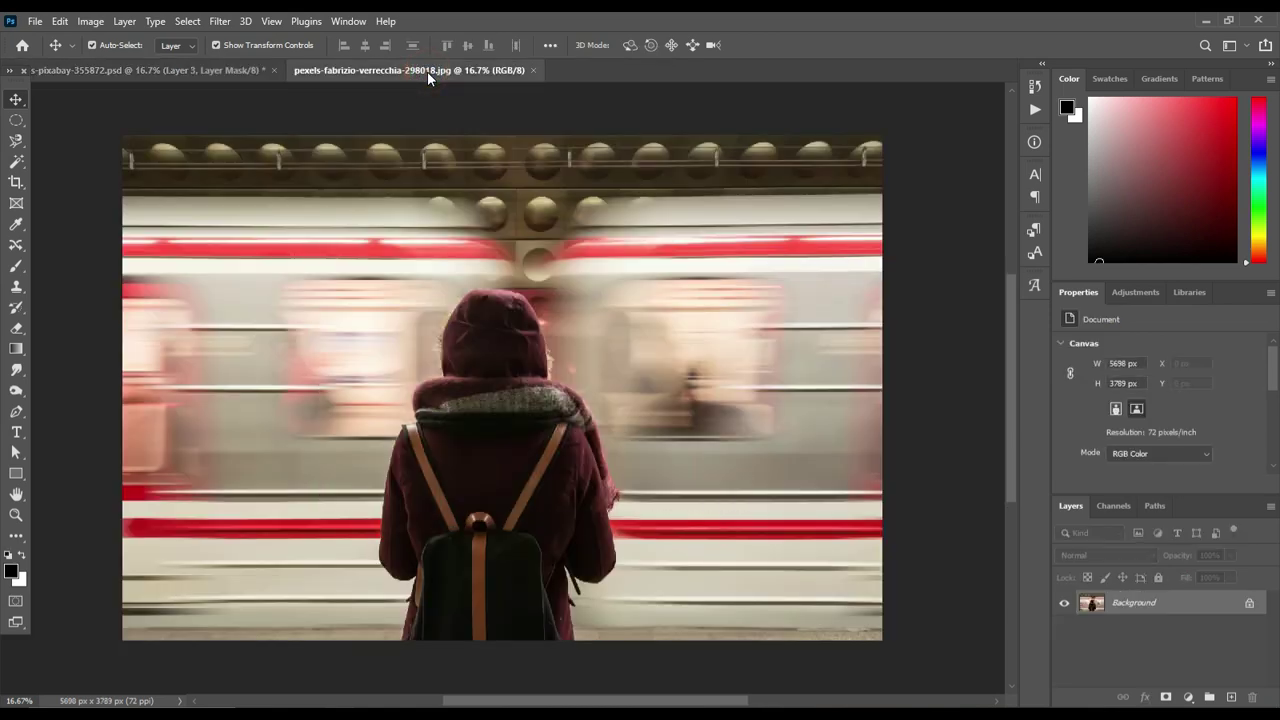
pyautogui.doubleClick(1166, 607)
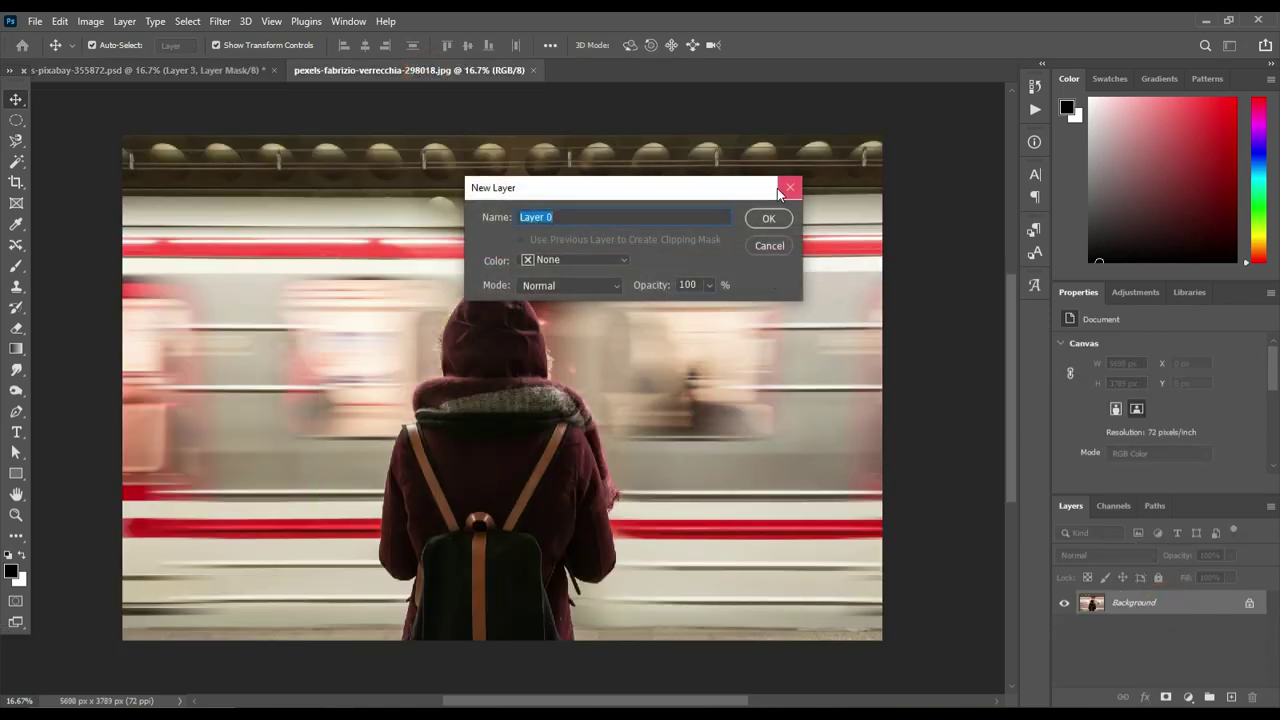
pyautogui.click(786, 222)
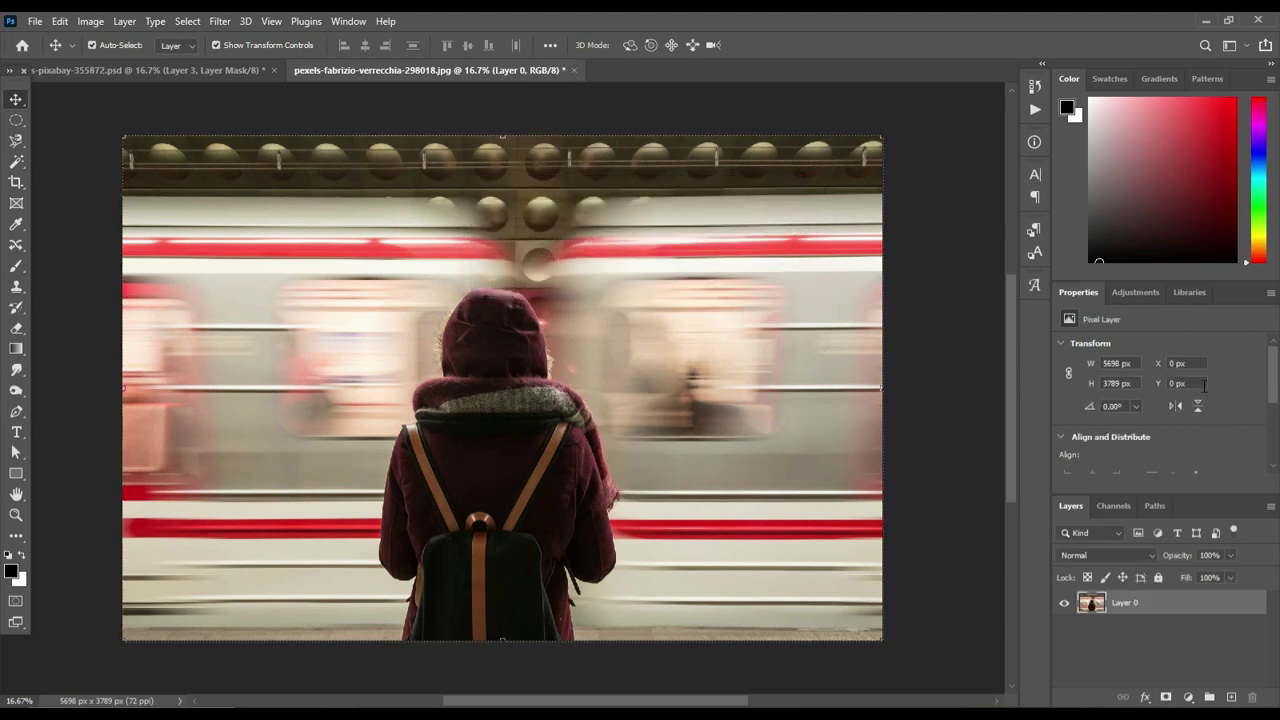
# Remove the train background, keeping only the hooded figure, and shift it up-left.
pyautogui.scroll(-2, 1203, 385)
pyautogui.scroll(-3, 1203, 385)
pyautogui.scroll(-1, 1204, 392)
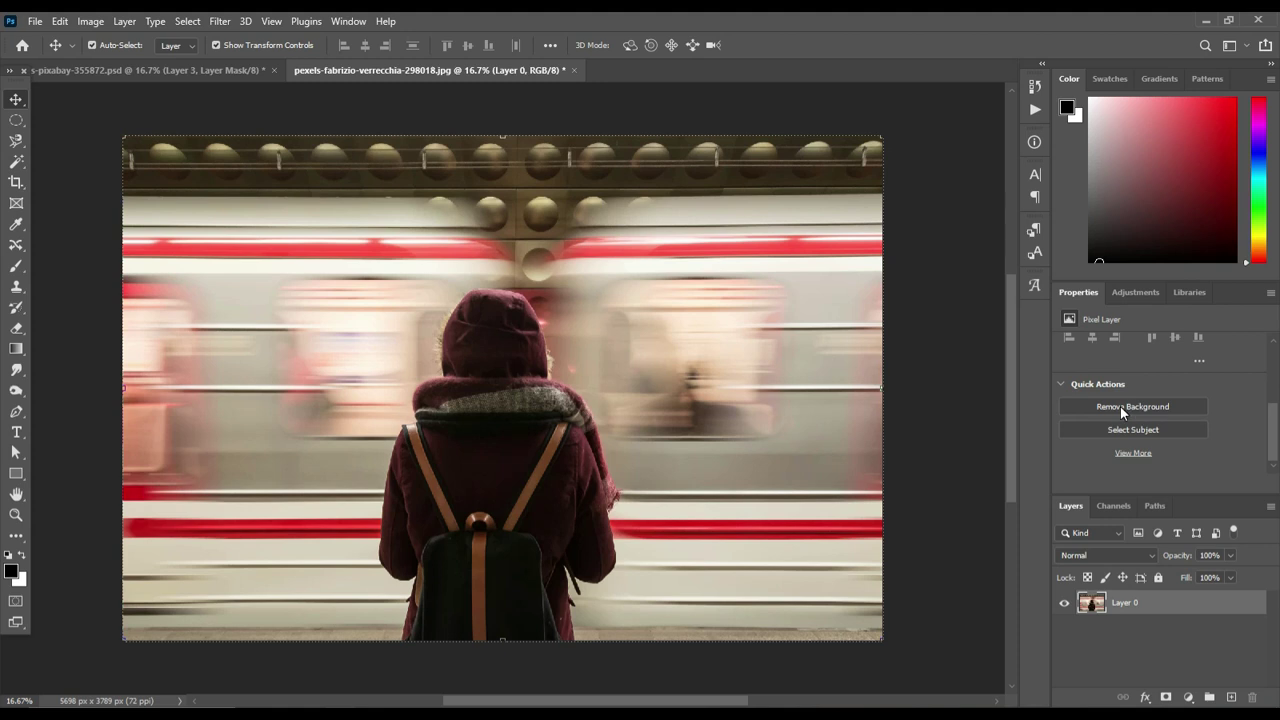
pyautogui.click(1120, 406)
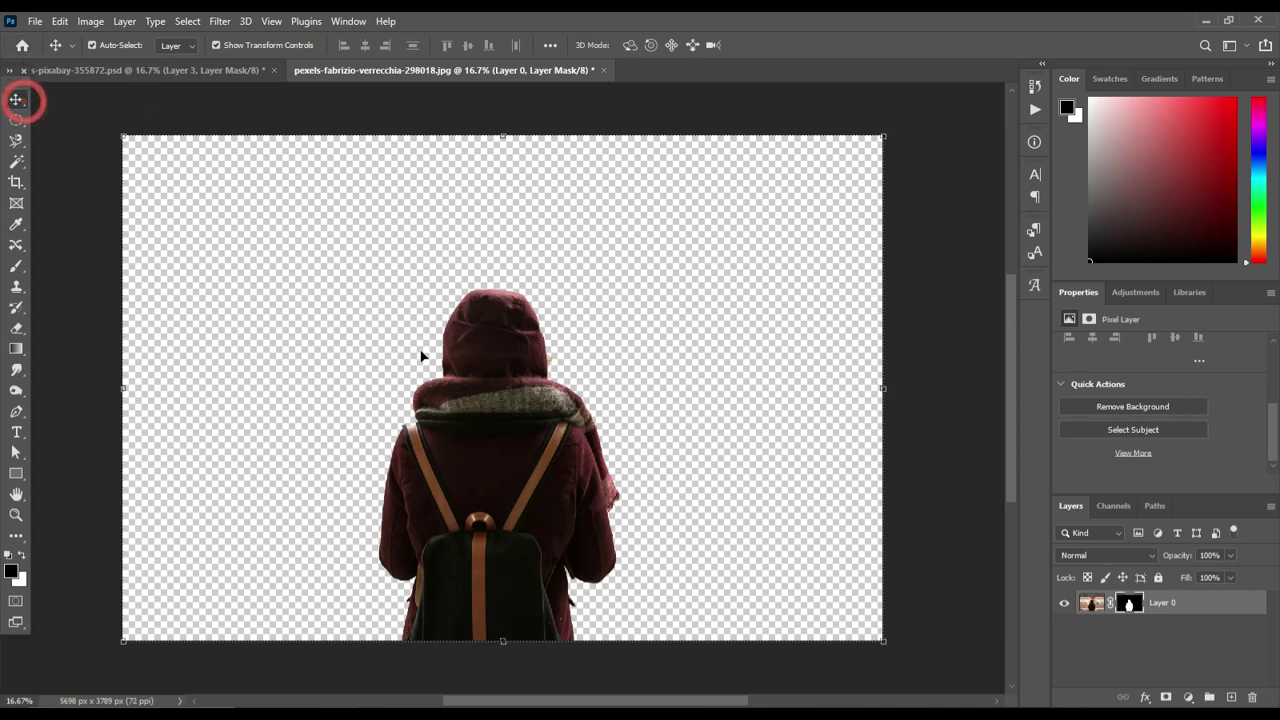
pyautogui.moveTo(487, 393)
pyautogui.mouseDown()
pyautogui.moveTo(449, 253)
pyautogui.moveTo(380, 217)
pyautogui.moveTo(218, 68)
pyautogui.mouseUp()
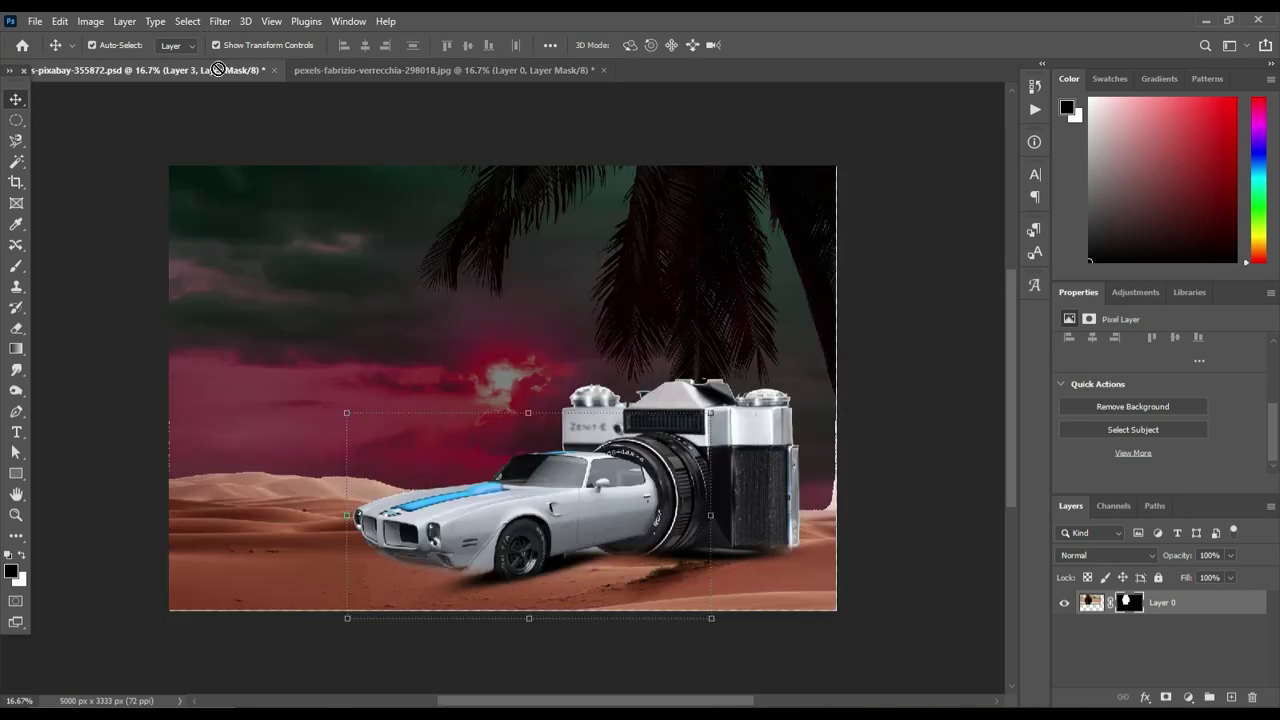
# Bring the hooded figure into the desert composite and scale it down.
pyautogui.moveTo(218, 68); pyautogui.dragTo(295, 393)
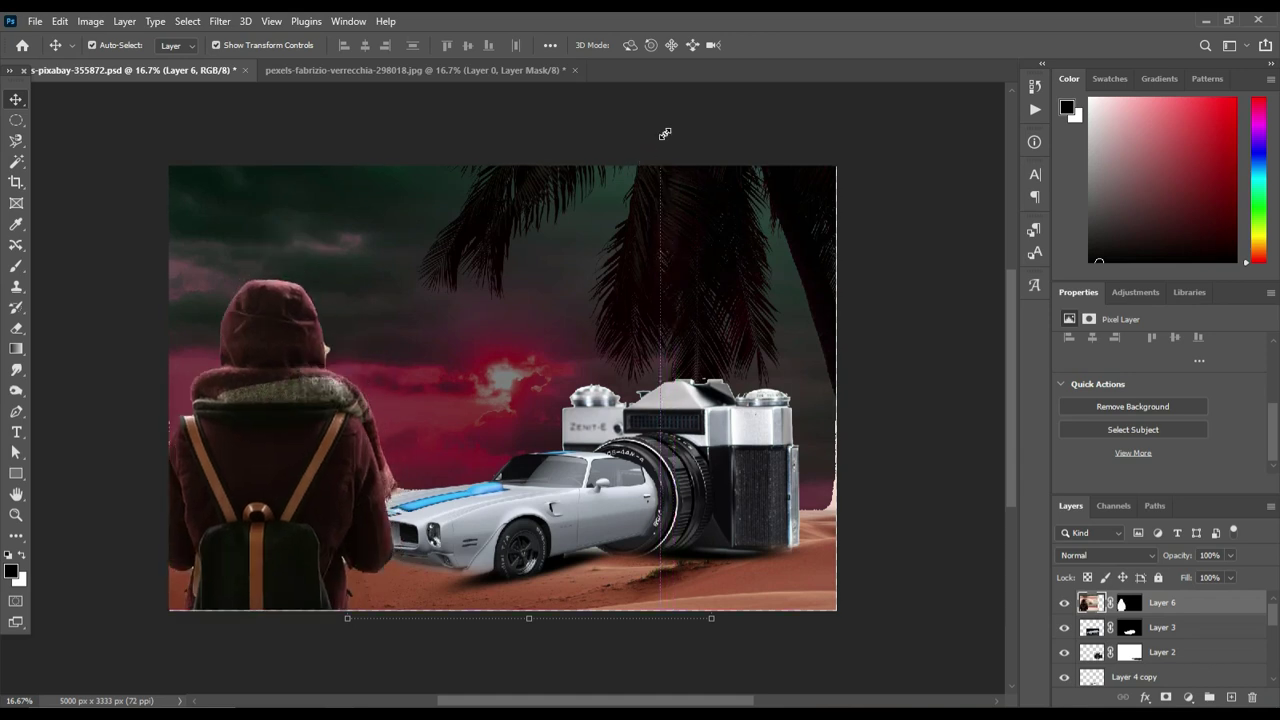
pyautogui.moveTo(665, 133); pyautogui.dragTo(521, 278)
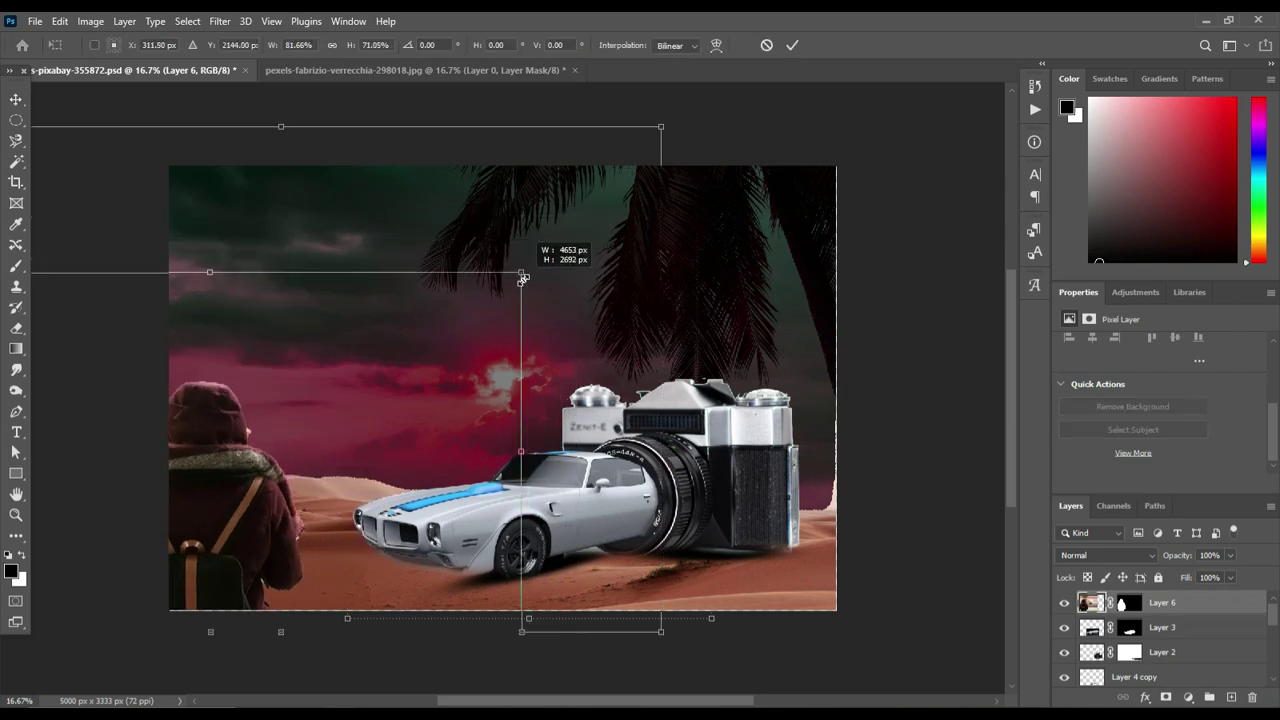
pyautogui.moveTo(521, 278); pyautogui.dragTo(333, 437)
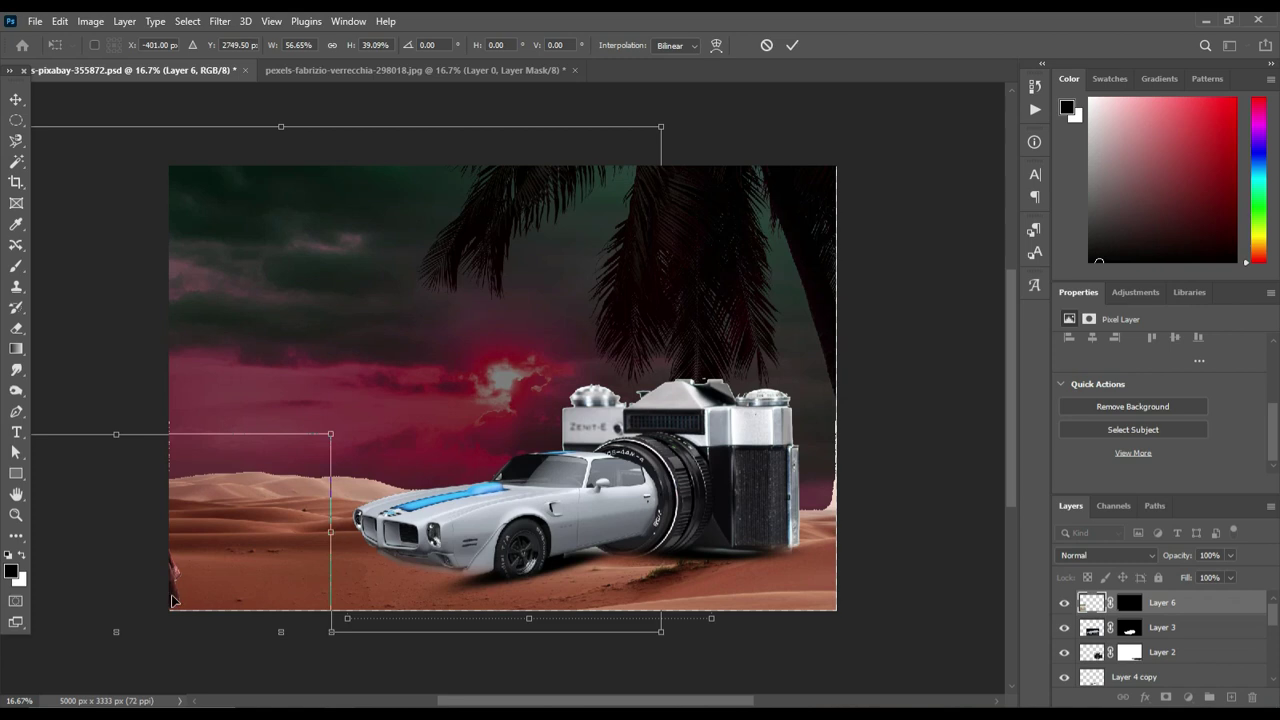
# Narrow the figure and place it at about 40% size on the lower-left sand.
pyautogui.moveTo(179, 605); pyautogui.dragTo(295, 587)
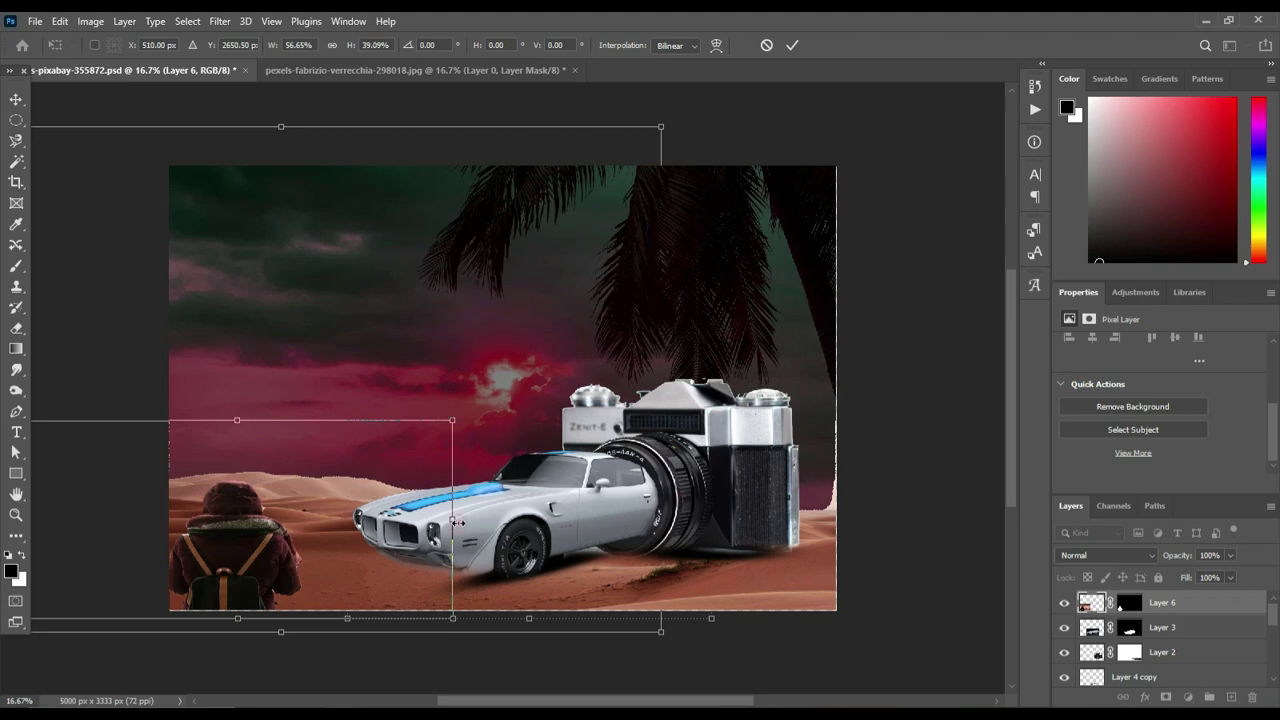
pyautogui.moveTo(457, 522); pyautogui.dragTo(352, 528)
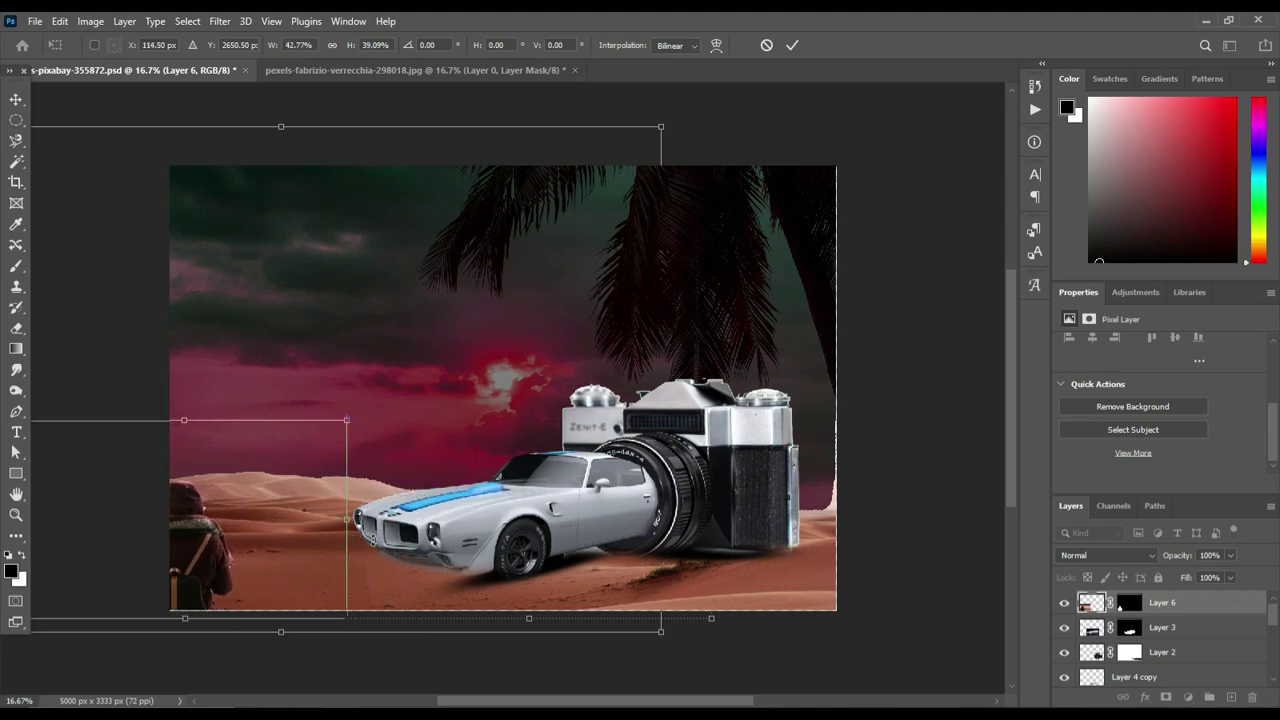
pyautogui.click(198, 572)
pyautogui.moveTo(198, 572)
pyautogui.mouseDown()
pyautogui.moveTo(268, 575)
pyautogui.moveTo(255, 575)
pyautogui.mouseUp()
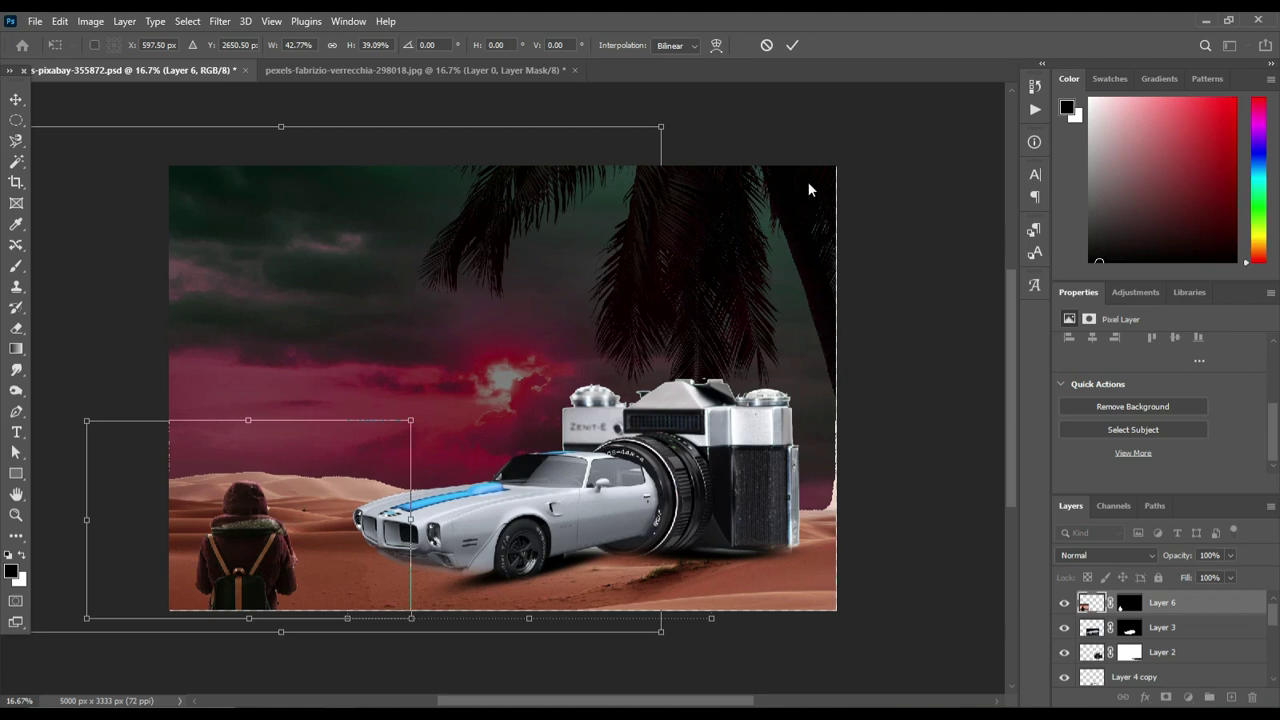
pyautogui.click(790, 46)
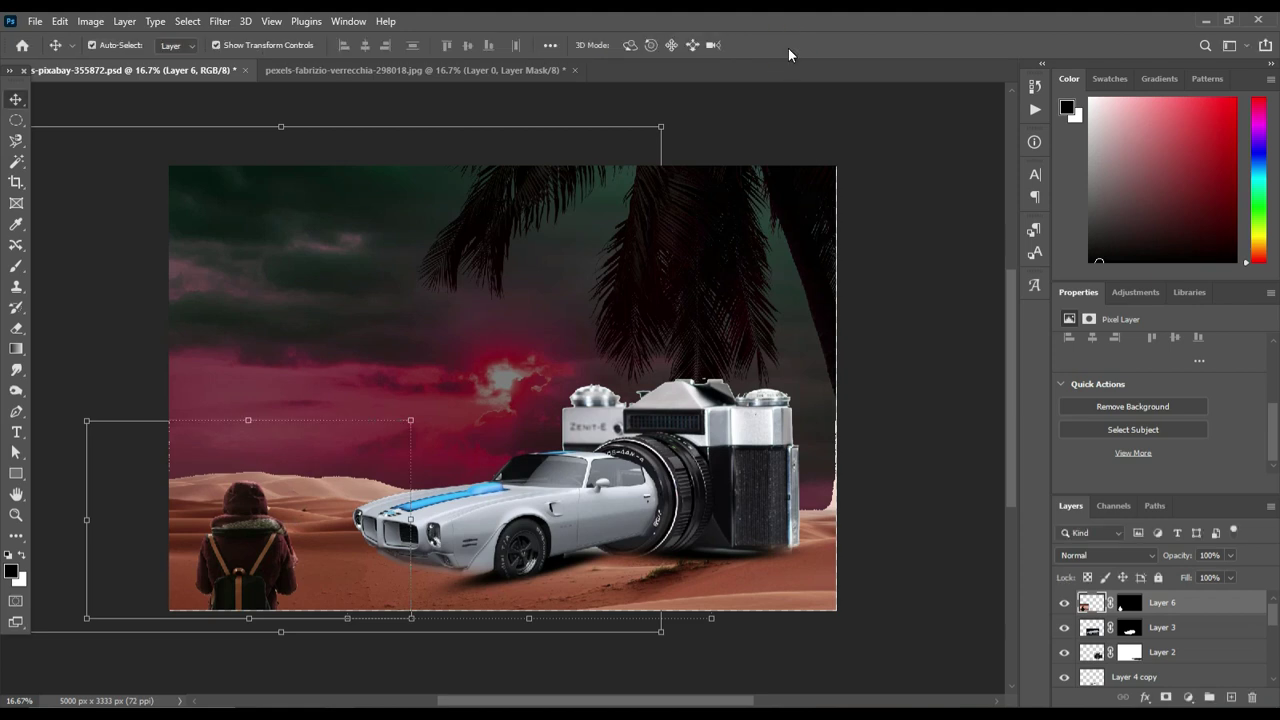
pyautogui.click(869, 186)
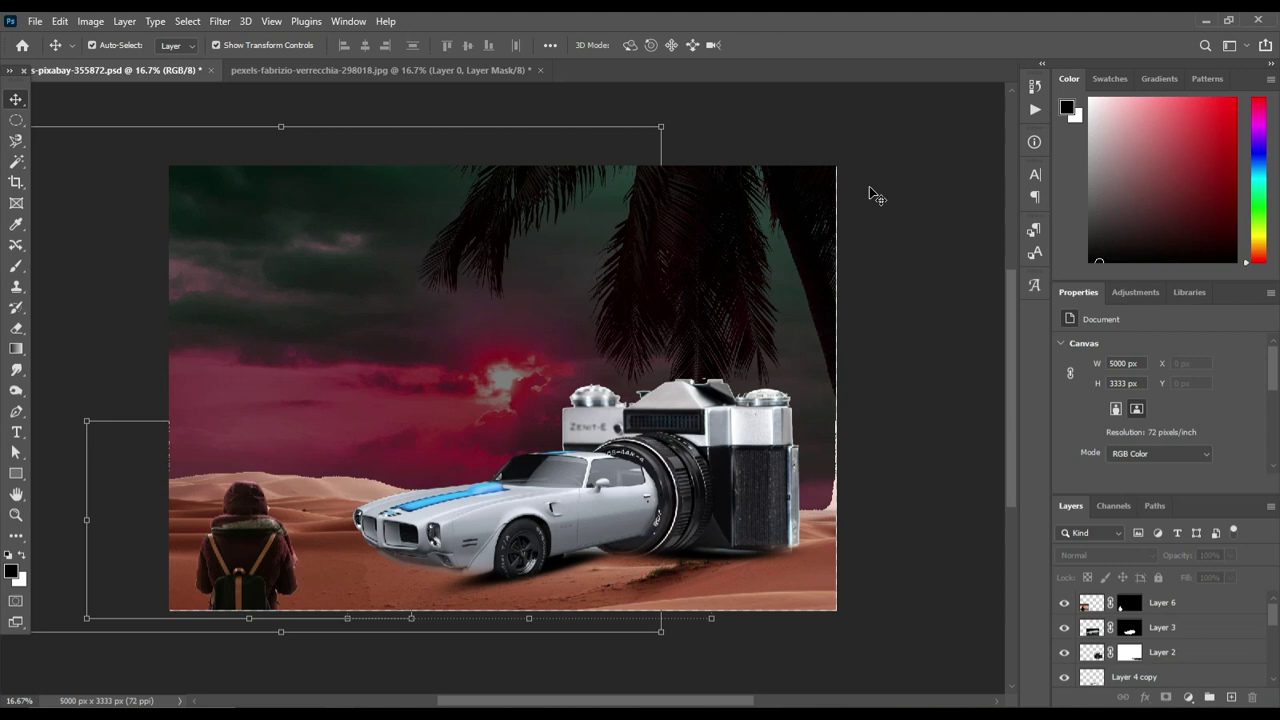
pyautogui.click(89, 326)
pyautogui.click(244, 566)
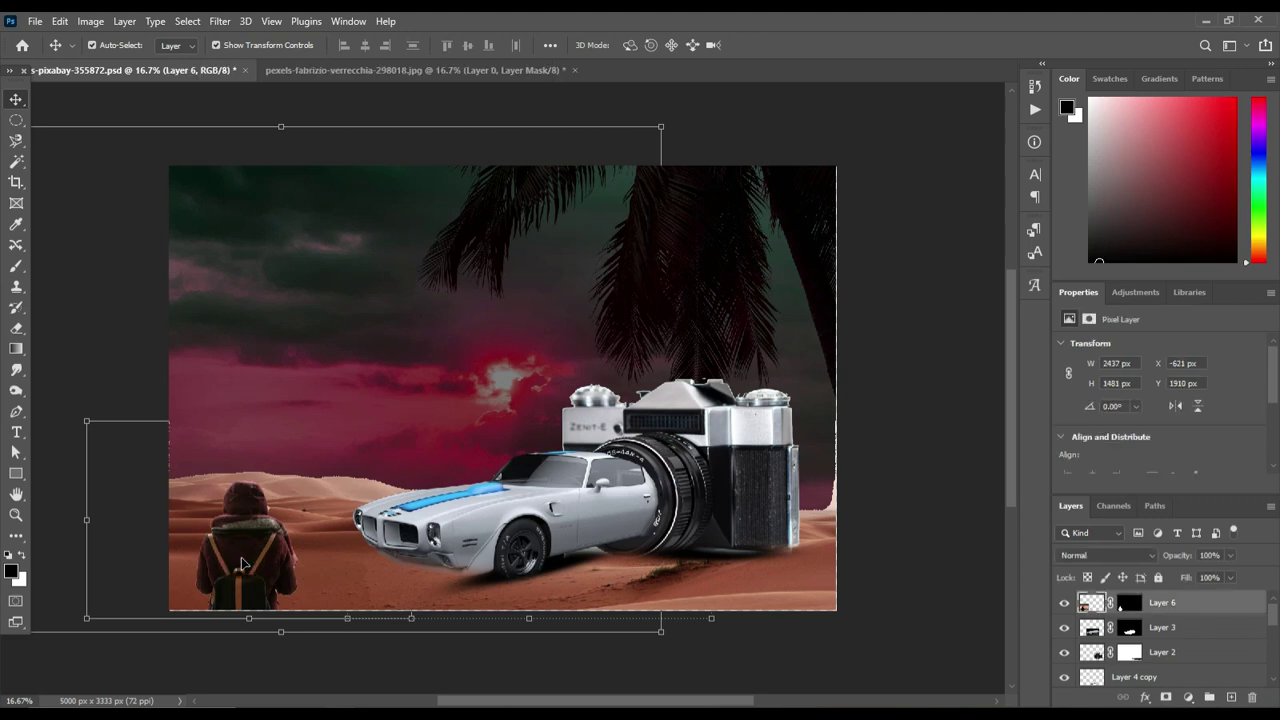
pyautogui.click(447, 685)
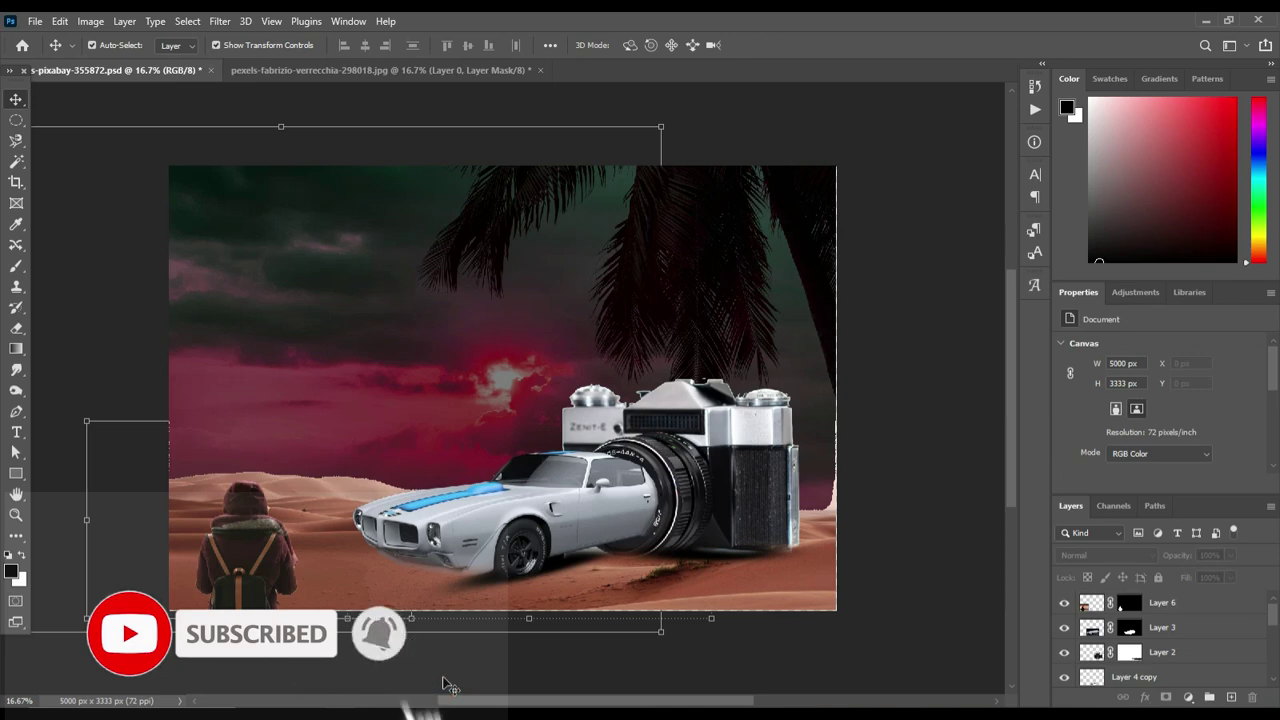
pyautogui.hotkey('ctrl', '+')
pyautogui.scroll(-1, 447, 685)
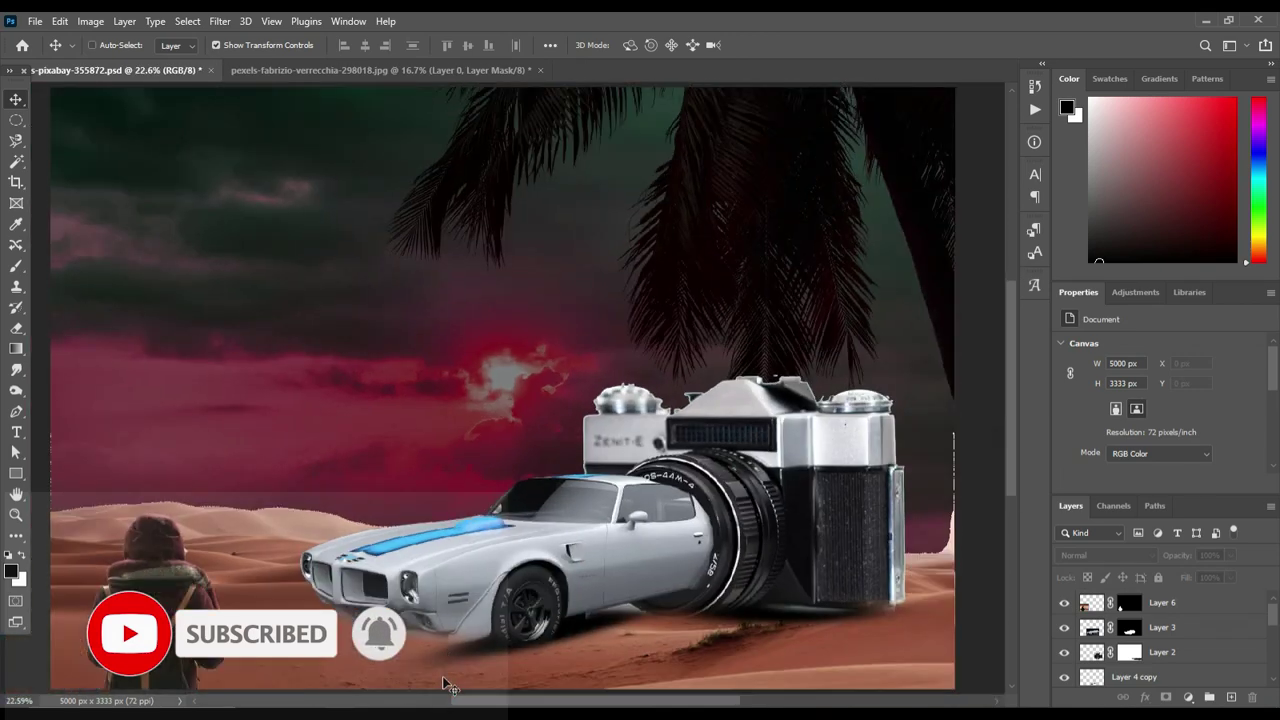
pyautogui.hotkey('ctrl', '-')
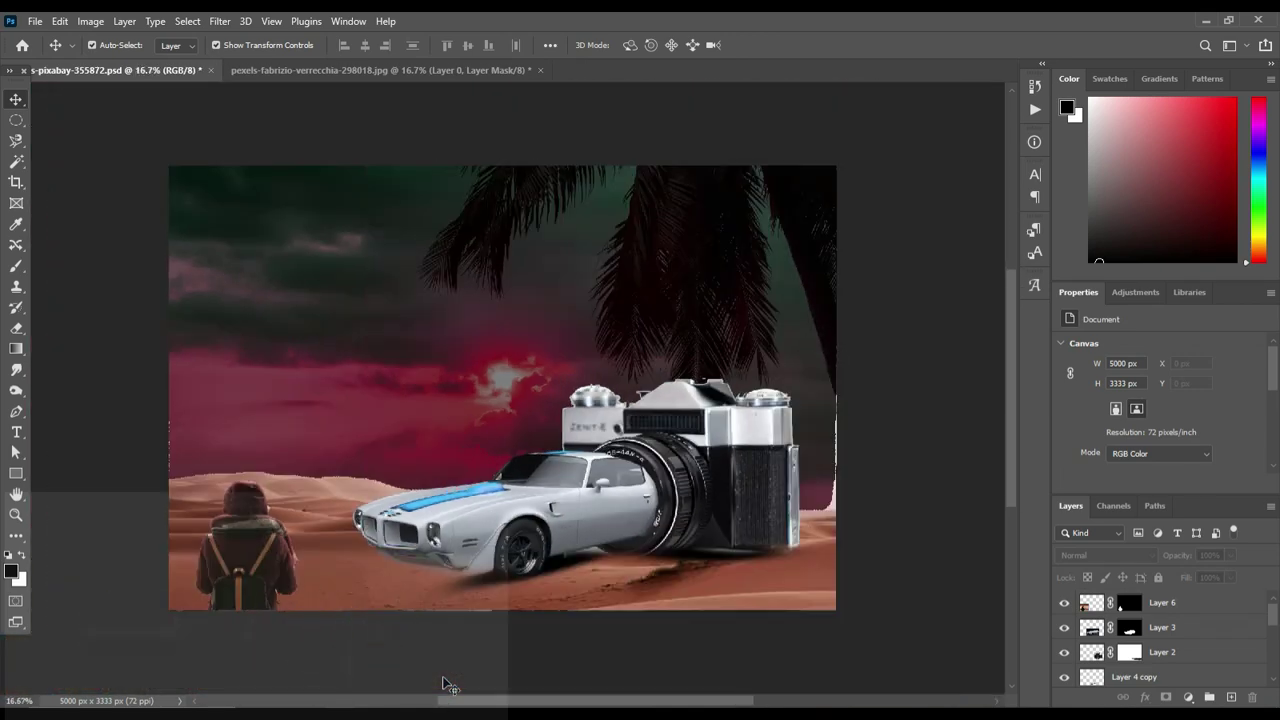